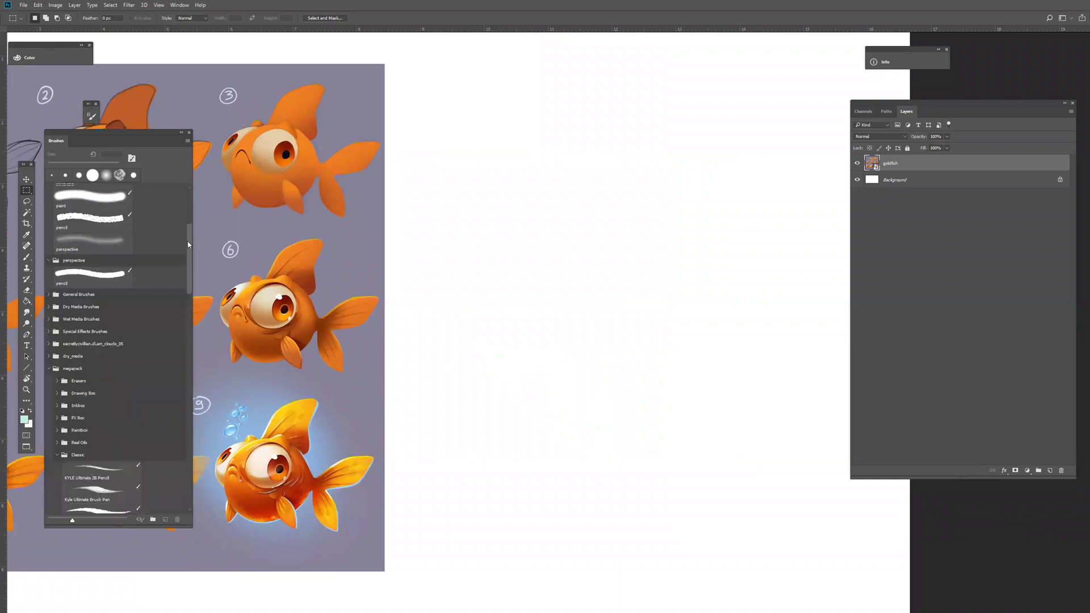
# Step: Add a new layer above the goldfish layer and try a scribble with the sketch brush at 20 px
pyautogui.click(111, 270)
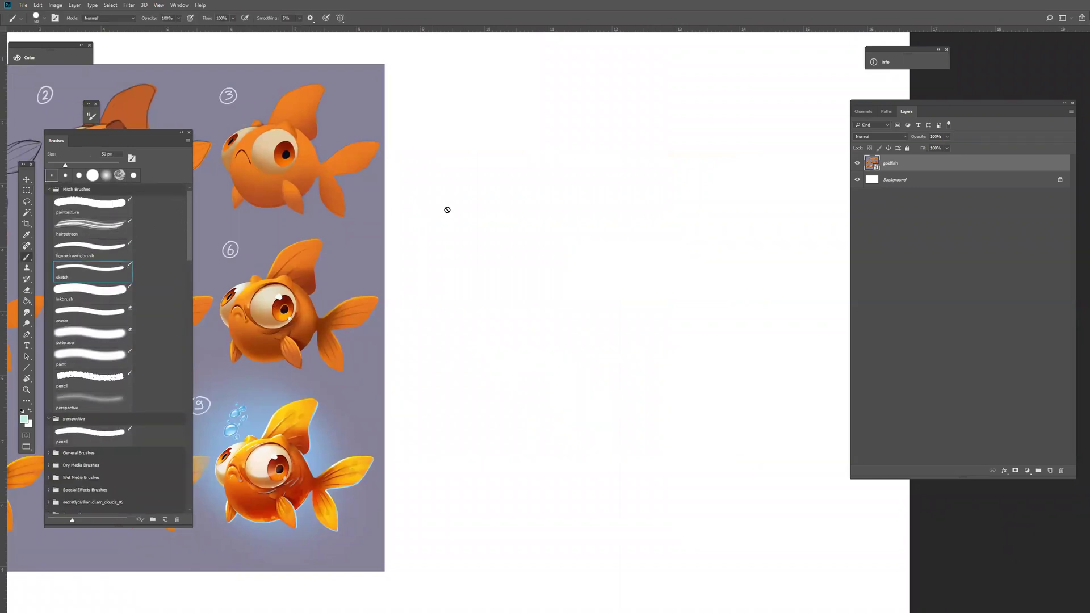
pyautogui.click(1048, 471)
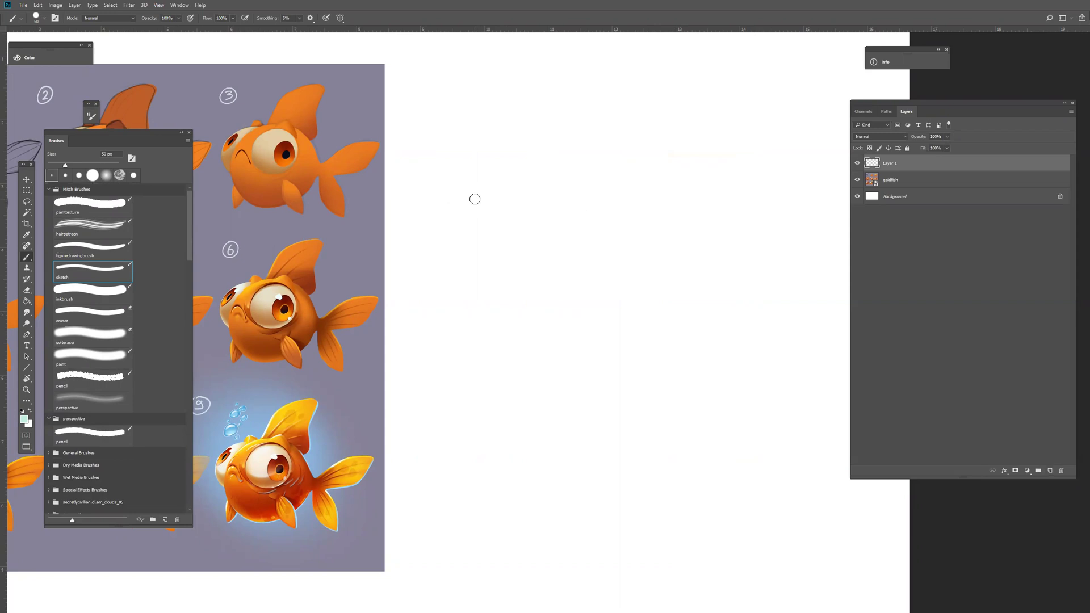
pyautogui.press('[')
pyautogui.moveTo(488, 152)
pyautogui.mouseDown()
pyautogui.moveTo(507, 165)
pyautogui.moveTo(489, 225)
pyautogui.mouseUp()
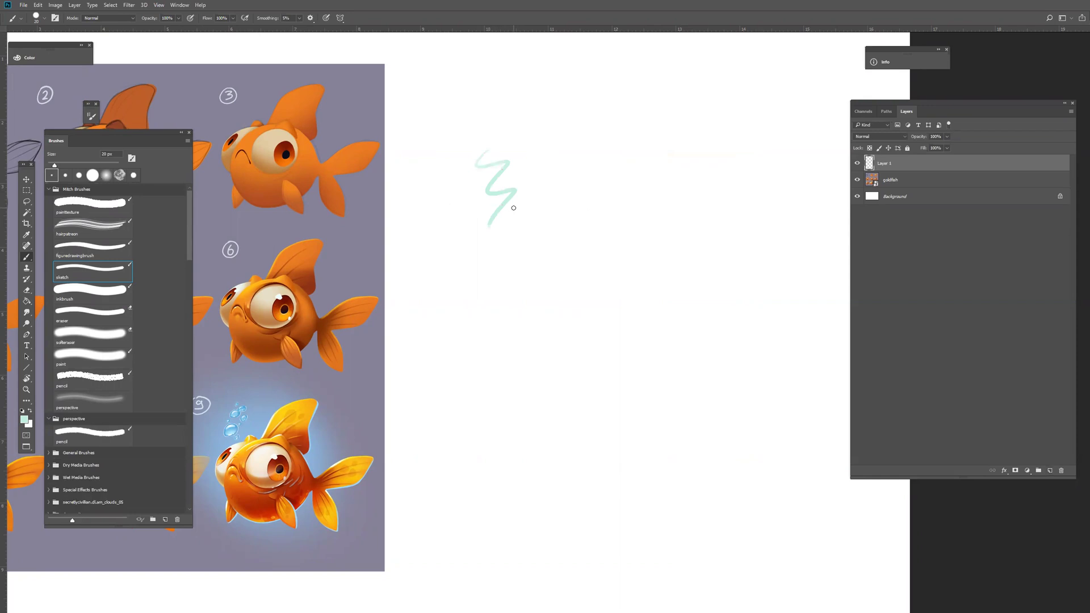
pyautogui.hotkey('ctrl', 'z')
# Step: Set the foreground color to black
pyautogui.click(24, 420)
pyautogui.click(400, 445)
pyautogui.click(476, 333)
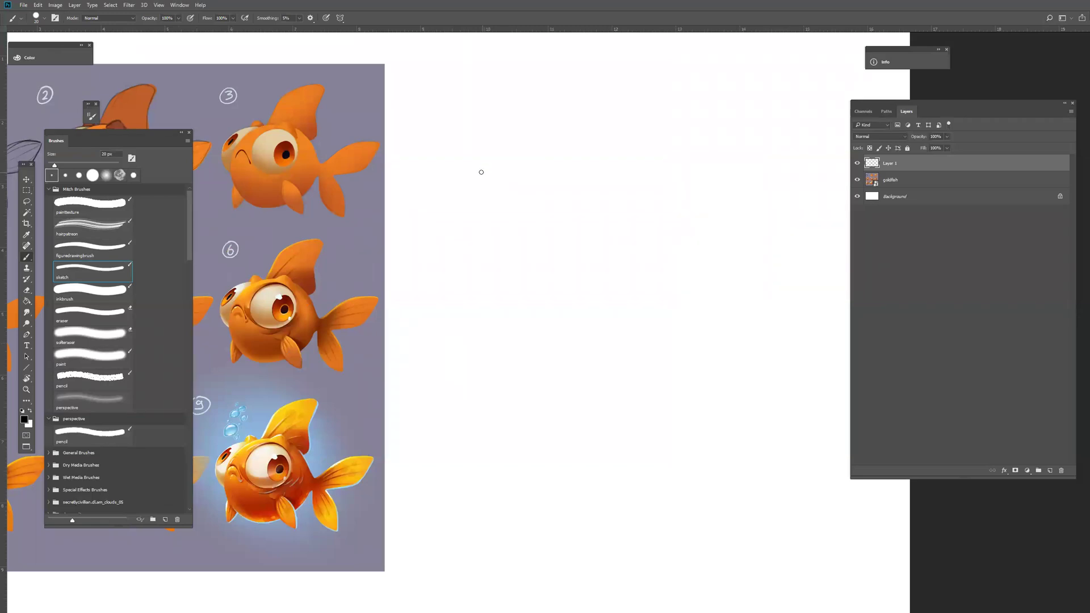
# Step: Set the sketch brush to 15 px and try it with scribbles and a large ellipse on the blank canvas
pyautogui.press('[')
pyautogui.moveTo(475, 143)
pyautogui.mouseDown()
pyautogui.moveTo(451, 168)
pyautogui.moveTo(470, 180)
pyautogui.moveTo(488, 224)
pyautogui.mouseUp()
pyautogui.hotkey('ctrl', 'z')
pyautogui.press(']')
pyautogui.moveTo(491, 139)
pyautogui.mouseDown()
pyautogui.moveTo(589, 249)
pyautogui.moveTo(471, 147)
pyautogui.mouseUp()
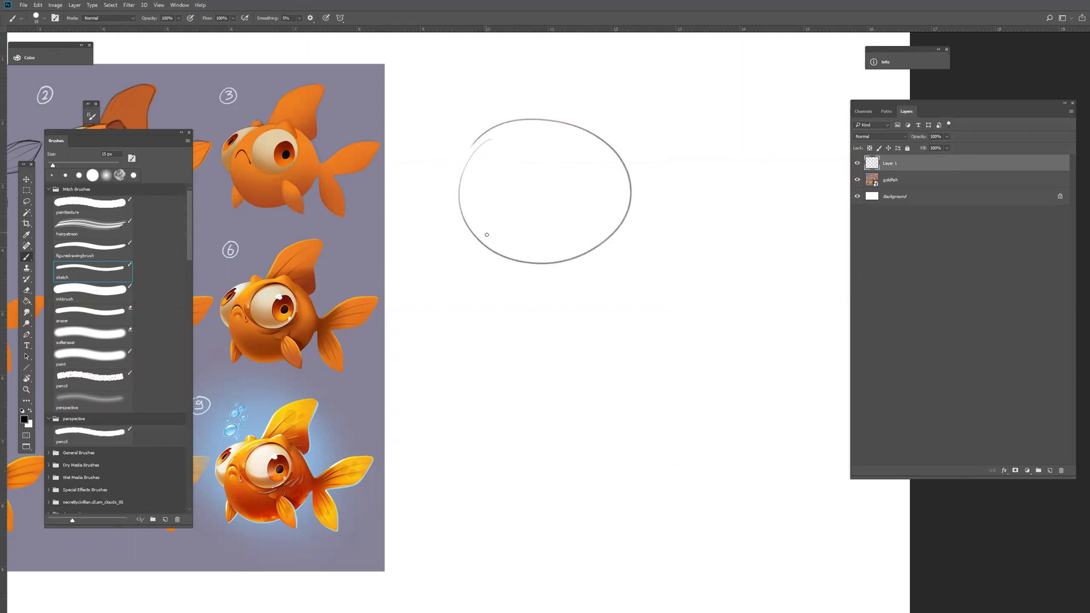
pyautogui.hotkey('ctrl', 'z')
pyautogui.moveTo(460, 136)
pyautogui.mouseDown()
pyautogui.moveTo(497, 157)
pyautogui.moveTo(480, 195)
pyautogui.moveTo(542, 199)
pyautogui.moveTo(529, 261)
pyautogui.moveTo(568, 258)
pyautogui.mouseUp()
pyautogui.hotkey('ctrl', 'z')
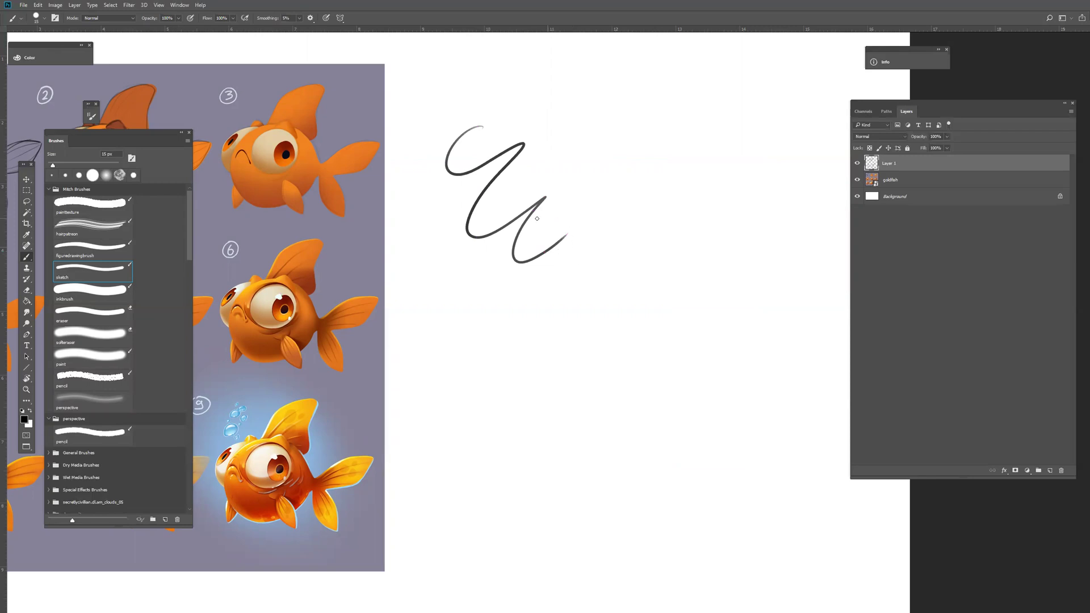
# Step: Delete the test scribble using a rectangular marquee selection, deselect, and return to the brush
pyautogui.press('m')
pyautogui.moveTo(426, 102); pyautogui.dragTo(598, 292)
pyautogui.press('Delete')
pyautogui.hotkey('ctrl', 'd')
pyautogui.press('b')
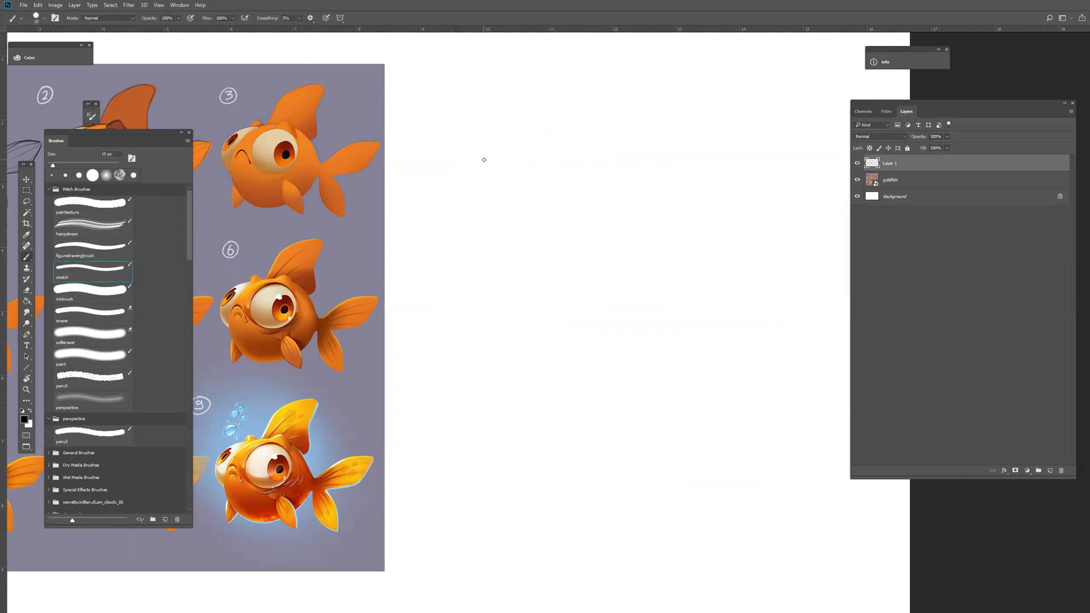
# Step: Sketch a wavy line of varying thickness beside the reference sheet and a large ellipse next to it, darkening the ellipse outline with heavier passes
pyautogui.moveTo(520, 147); pyautogui.dragTo(686, 202)
pyautogui.moveTo(322, 92); pyautogui.dragTo(314, 117)
pyautogui.moveTo(669, 187); pyautogui.dragTo(379, 203)
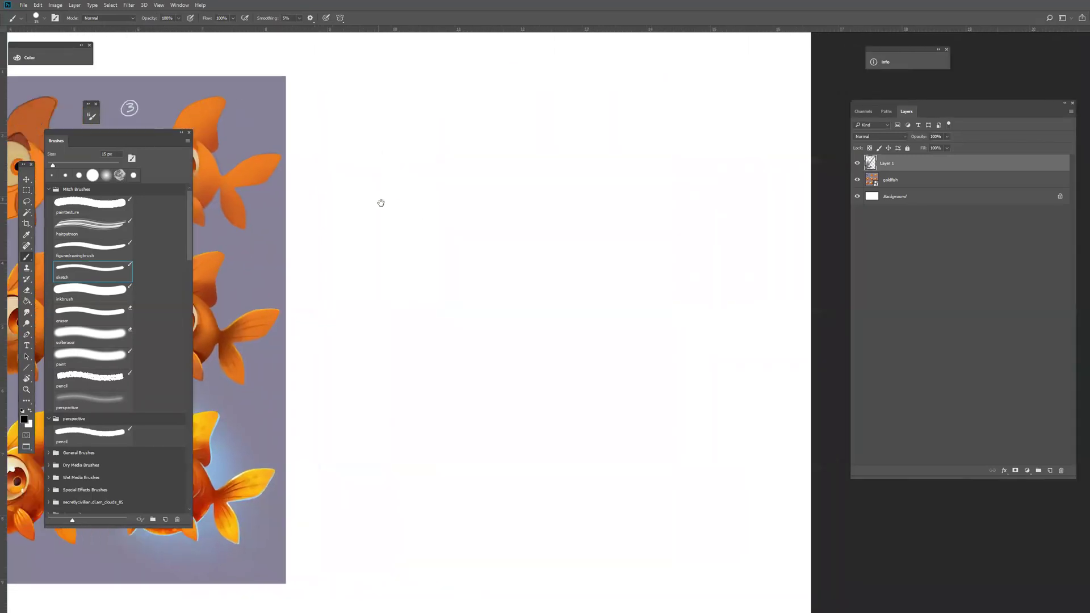
pyautogui.moveTo(486, 130)
pyautogui.mouseDown()
pyautogui.moveTo(418, 275)
pyautogui.moveTo(562, 245)
pyautogui.moveTo(529, 134)
pyautogui.moveTo(408, 144)
pyautogui.moveTo(391, 239)
pyautogui.moveTo(470, 285)
pyautogui.moveTo(560, 240)
pyautogui.mouseUp()
pyautogui.moveTo(341, 83)
pyautogui.mouseDown()
pyautogui.moveTo(353, 116)
pyautogui.moveTo(337, 147)
pyautogui.moveTo(350, 174)
pyautogui.moveTo(356, 196)
pyautogui.mouseUp()
pyautogui.moveTo(461, 121)
pyautogui.mouseDown()
pyautogui.moveTo(384, 197)
pyautogui.moveTo(389, 238)
pyautogui.moveTo(476, 288)
pyautogui.moveTo(541, 260)
pyautogui.moveTo(559, 179)
pyautogui.moveTo(469, 122)
pyautogui.moveTo(411, 149)
pyautogui.moveTo(525, 126)
pyautogui.moveTo(570, 207)
pyautogui.mouseUp()
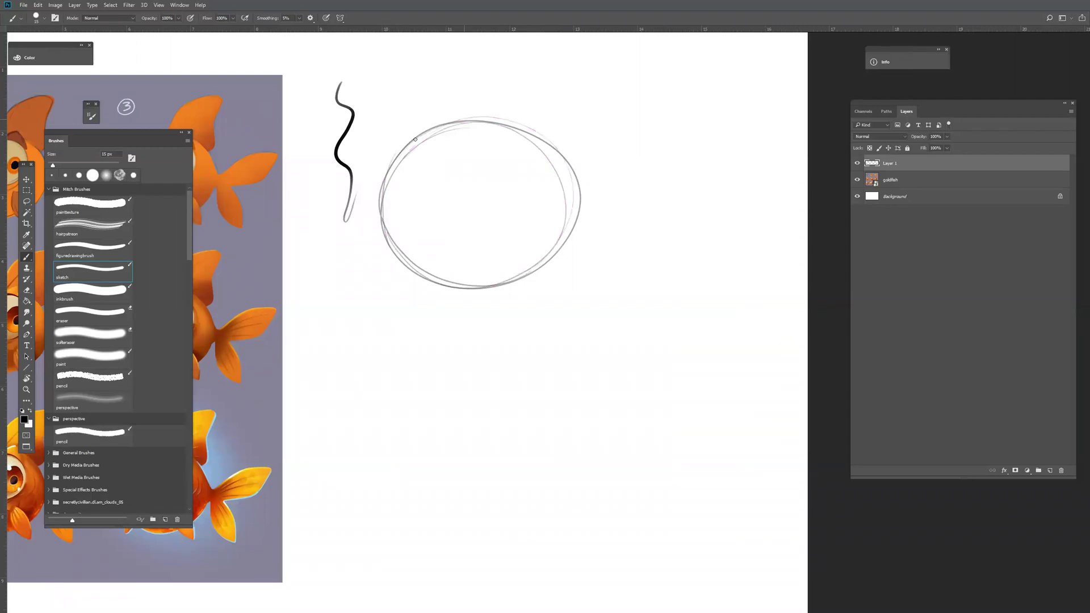
pyautogui.moveTo(415, 141)
pyautogui.mouseDown()
pyautogui.moveTo(384, 190)
pyautogui.moveTo(385, 232)
pyautogui.moveTo(418, 273)
pyautogui.moveTo(475, 285)
pyautogui.moveTo(522, 272)
pyautogui.moveTo(560, 230)
pyautogui.moveTo(562, 183)
pyautogui.moveTo(514, 127)
pyautogui.moveTo(422, 136)
pyautogui.moveTo(384, 253)
pyautogui.mouseUp()
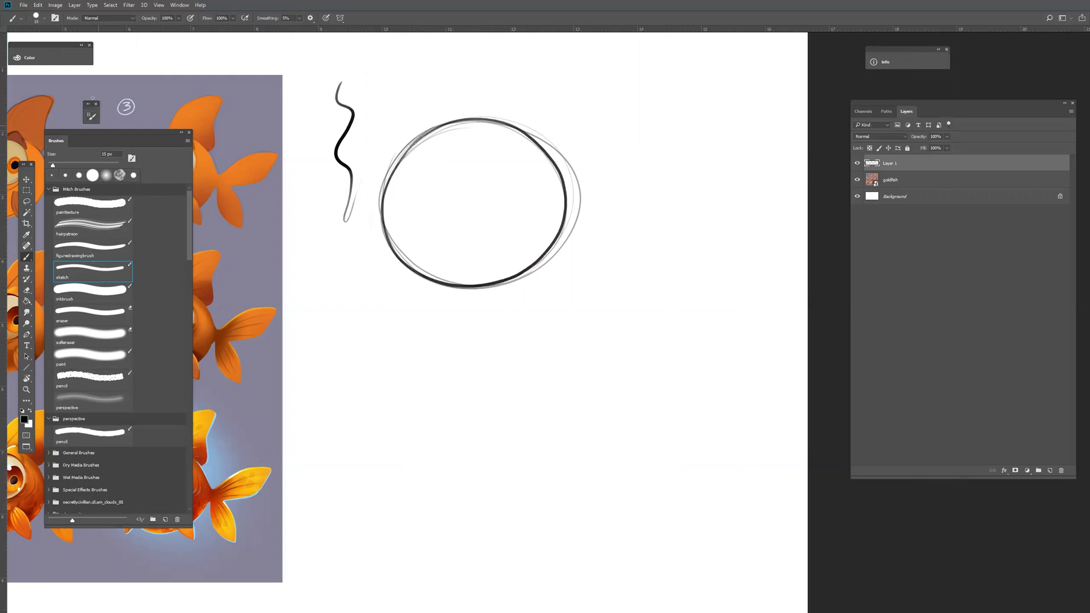
# Step: Show the brush settings and place them over the canvas beside the ellipse
pyautogui.click(55, 18)
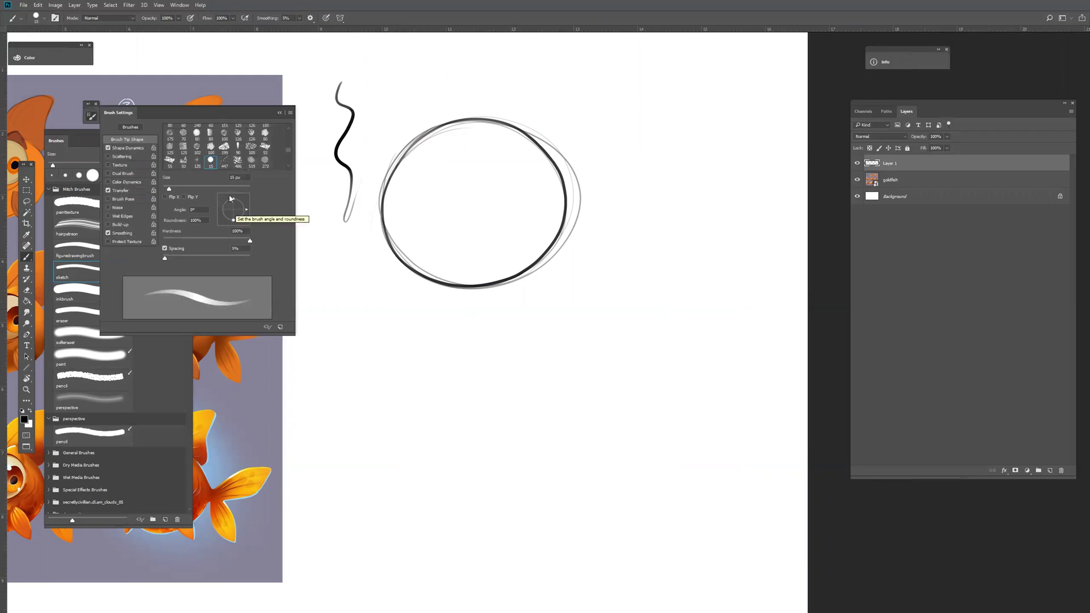
pyautogui.moveTo(234, 108); pyautogui.dragTo(754, 79)
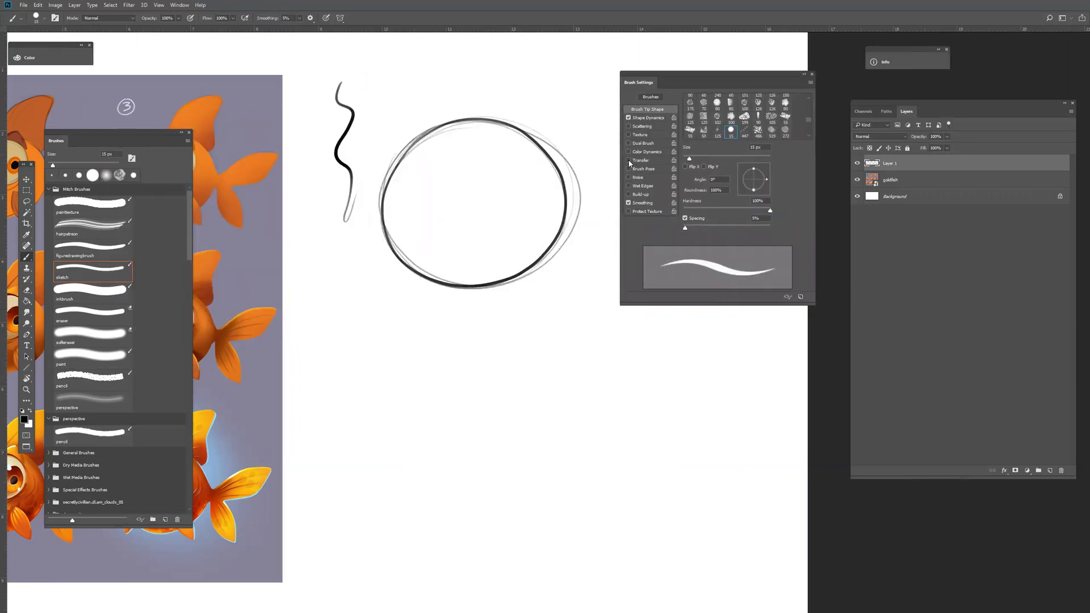
pyautogui.moveTo(663, 78)
pyautogui.mouseDown()
pyautogui.moveTo(510, 79)
pyautogui.moveTo(664, 71)
pyautogui.mouseUp()
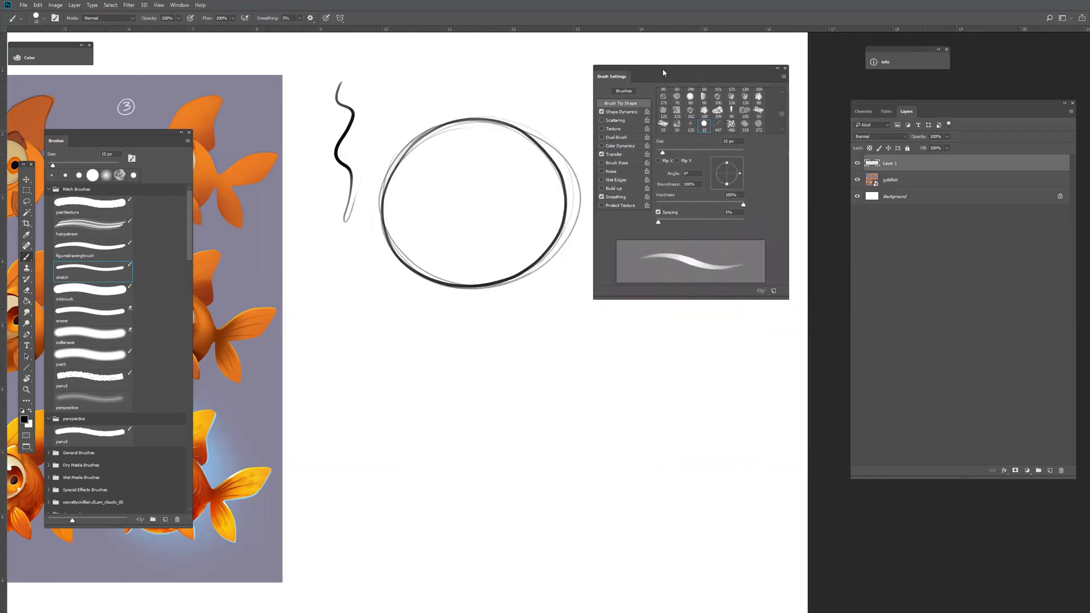
pyautogui.moveTo(475, 231); pyautogui.dragTo(447, 236)
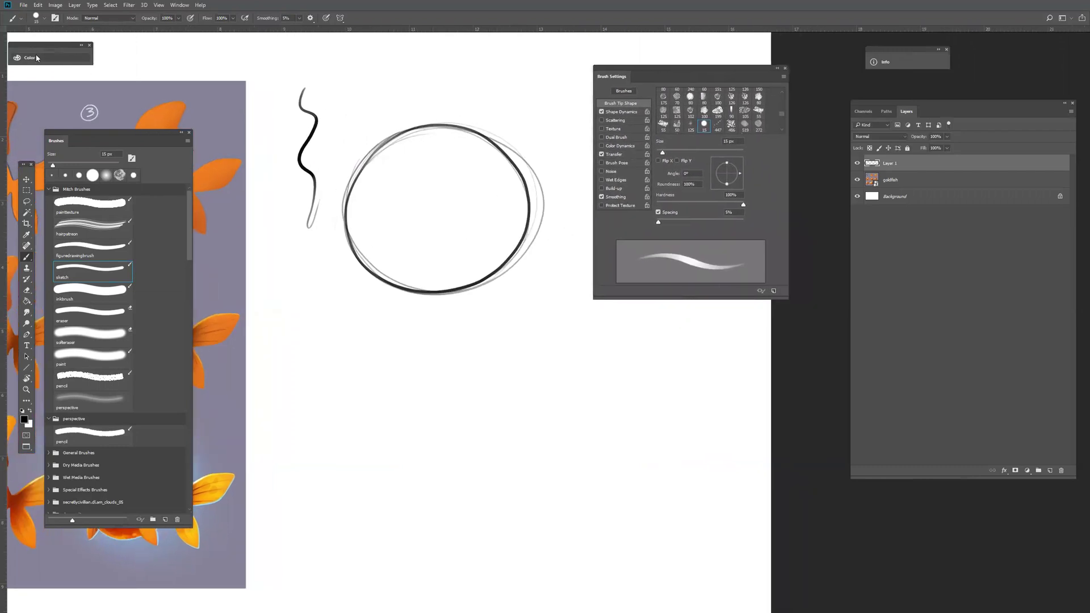
pyautogui.click(38, 5)
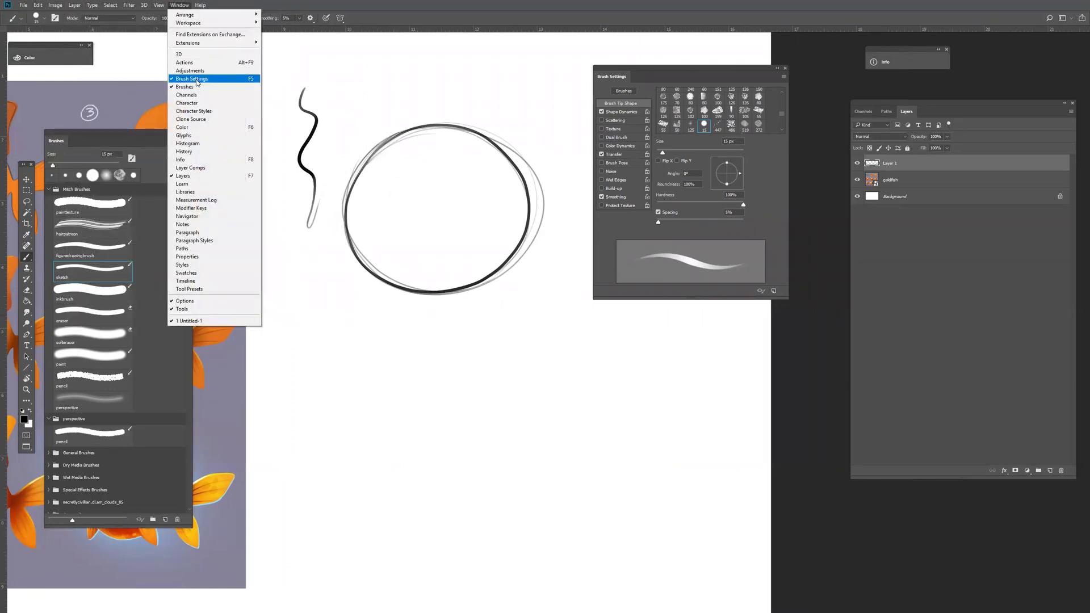
pyautogui.click(178, 5)
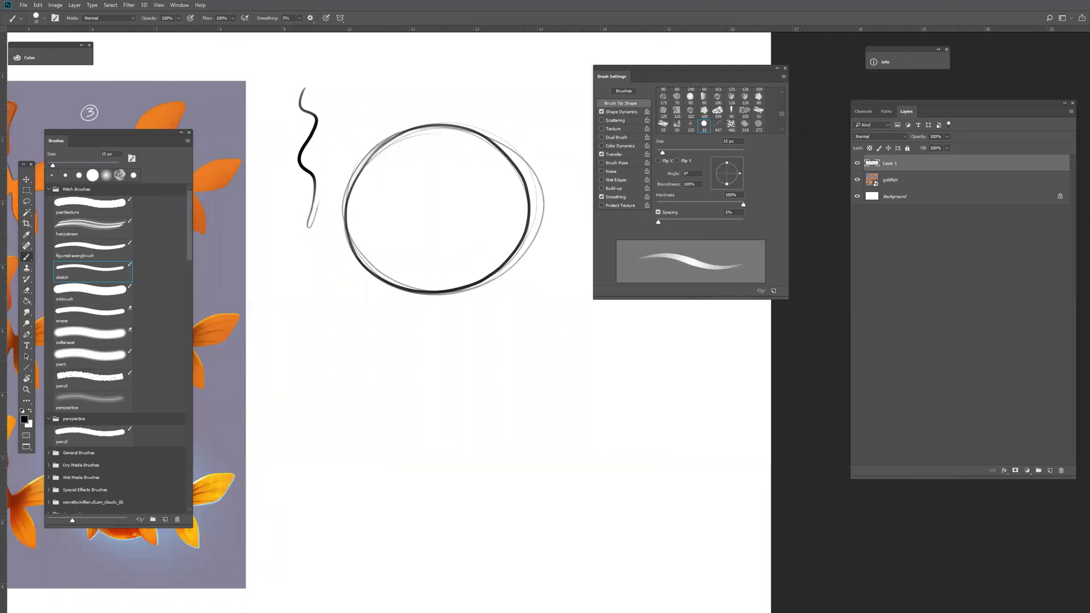
# Step: Switch the Shape Dynamics size control to Off and draw uniform-width test strokes above the ellipse
pyautogui.click(620, 112)
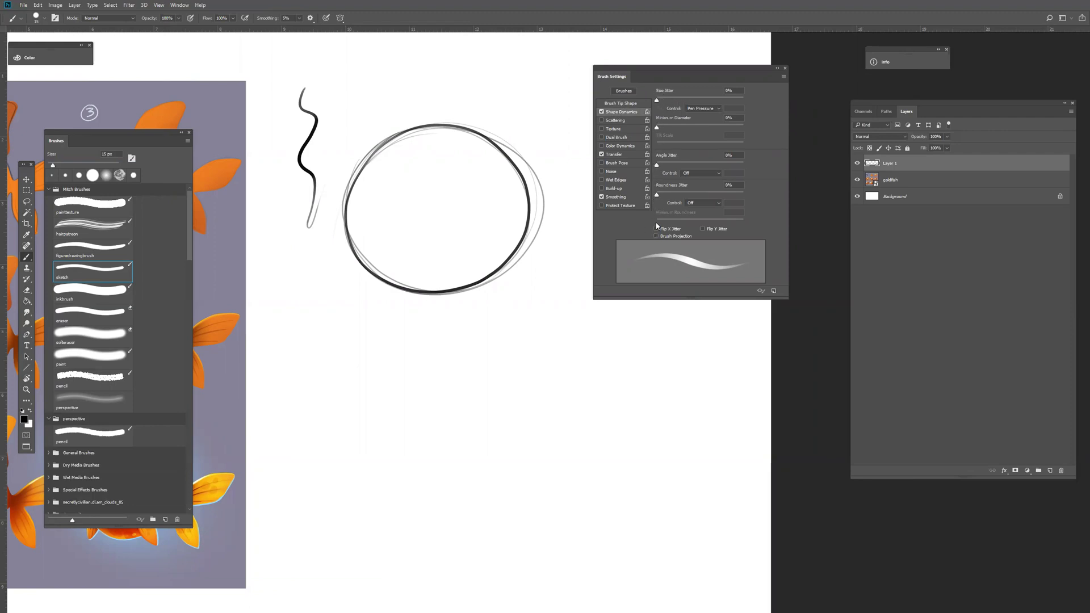
pyautogui.click(700, 109)
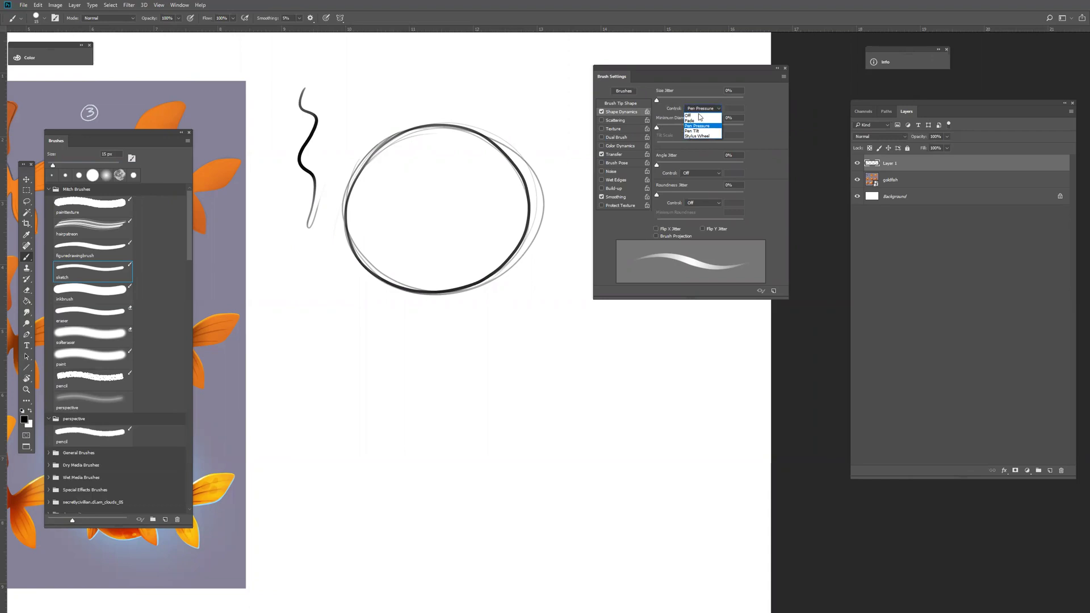
pyautogui.click(721, 109)
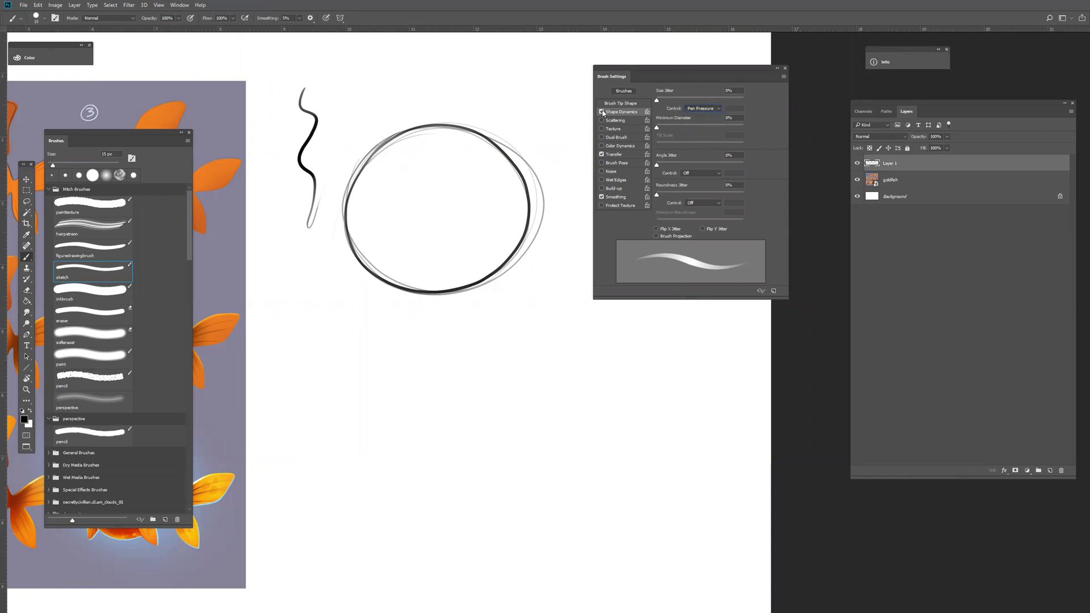
pyautogui.click(685, 108)
pyautogui.click(698, 114)
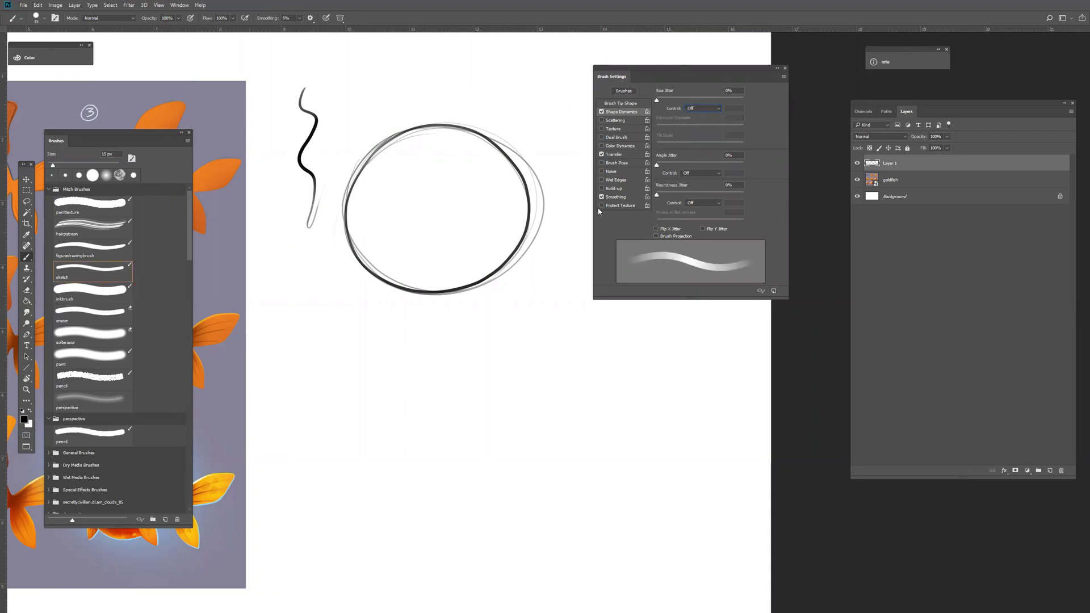
pyautogui.moveTo(374, 71)
pyautogui.mouseDown()
pyautogui.moveTo(493, 61)
pyautogui.moveTo(443, 78)
pyautogui.moveTo(517, 96)
pyautogui.moveTo(562, 92)
pyautogui.moveTo(363, 92)
pyautogui.moveTo(508, 86)
pyautogui.mouseUp()
# Step: Set the Shape Dynamics size control to Pen Pressure and draw tapered test strokes above the ellipse
pyautogui.click(708, 110)
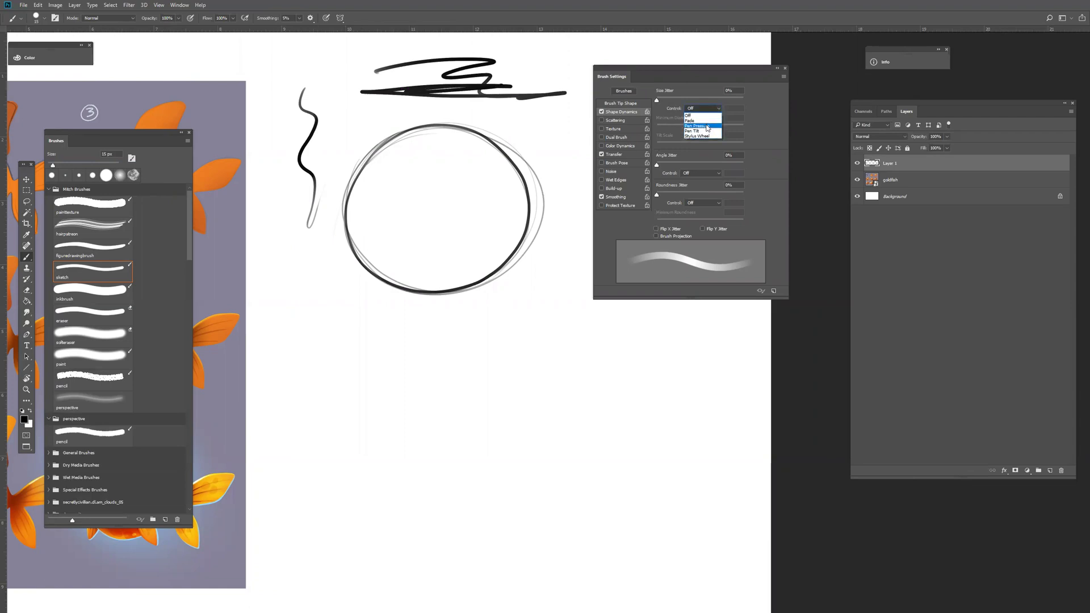
pyautogui.click(701, 125)
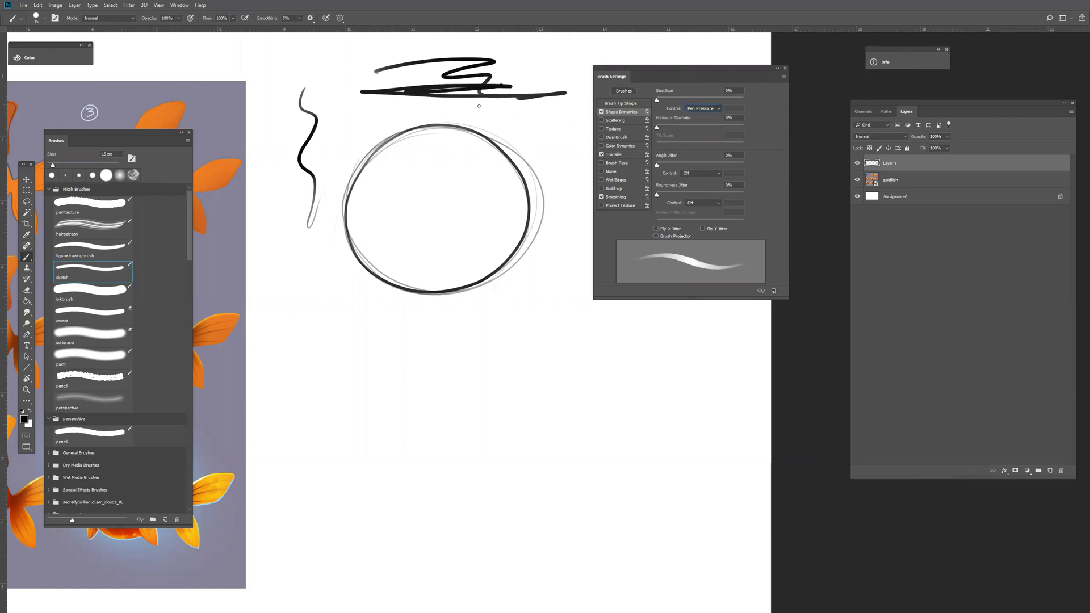
pyautogui.moveTo(391, 108)
pyautogui.mouseDown()
pyautogui.moveTo(565, 113)
pyautogui.moveTo(507, 122)
pyautogui.moveTo(575, 125)
pyautogui.moveTo(346, 107)
pyautogui.mouseUp()
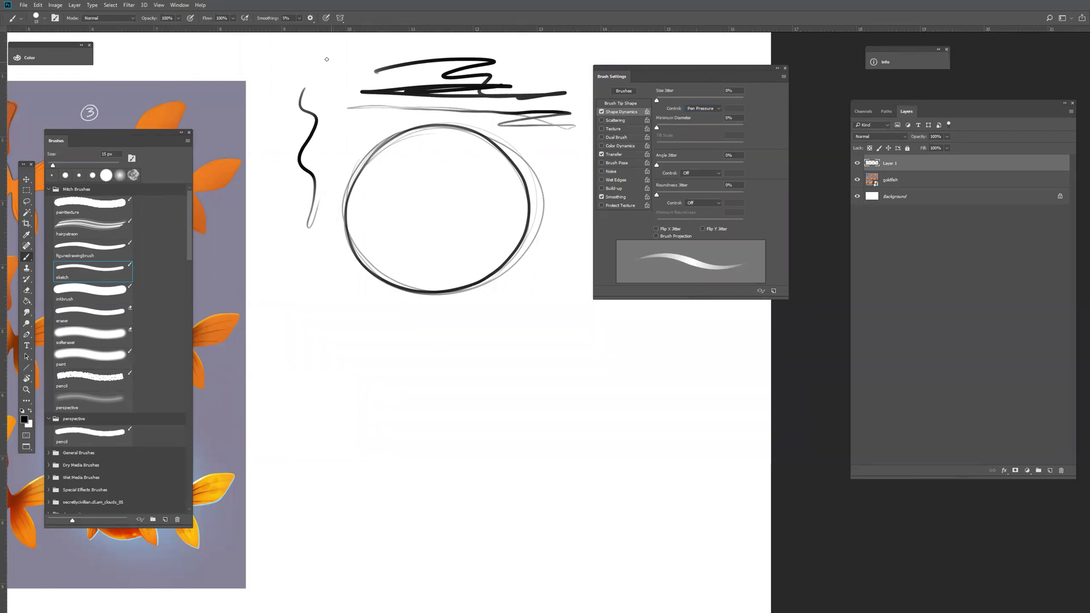
pyautogui.moveTo(334, 51); pyautogui.dragTo(569, 46)
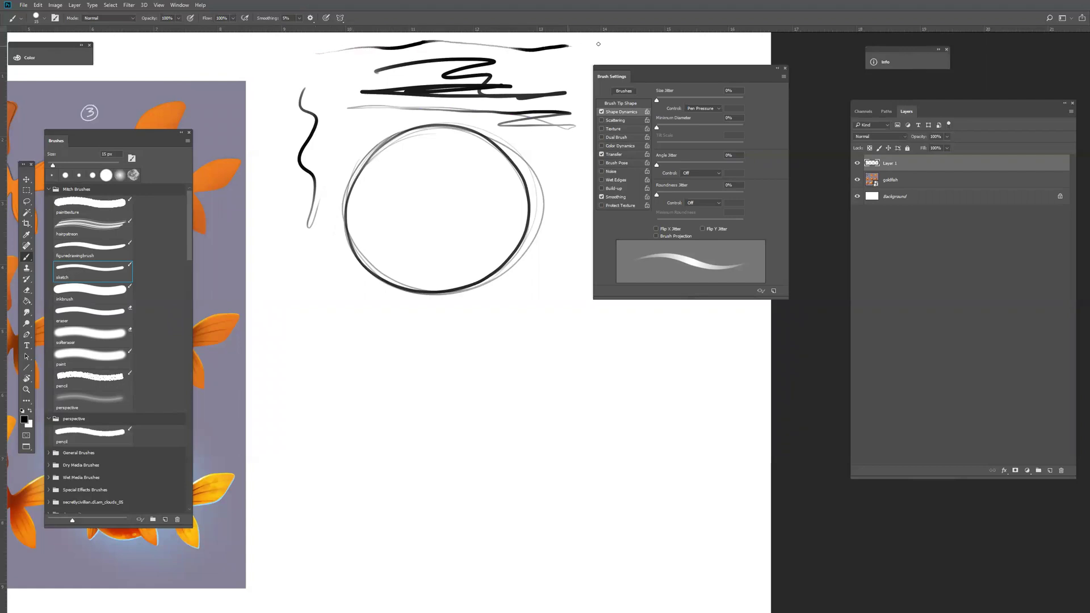
# Step: Turn off Shape Dynamics and draw a long horizontal test line across the upper edge of the canvas
pyautogui.click(602, 112)
pyautogui.moveTo(244, 44); pyautogui.dragTo(657, 44)
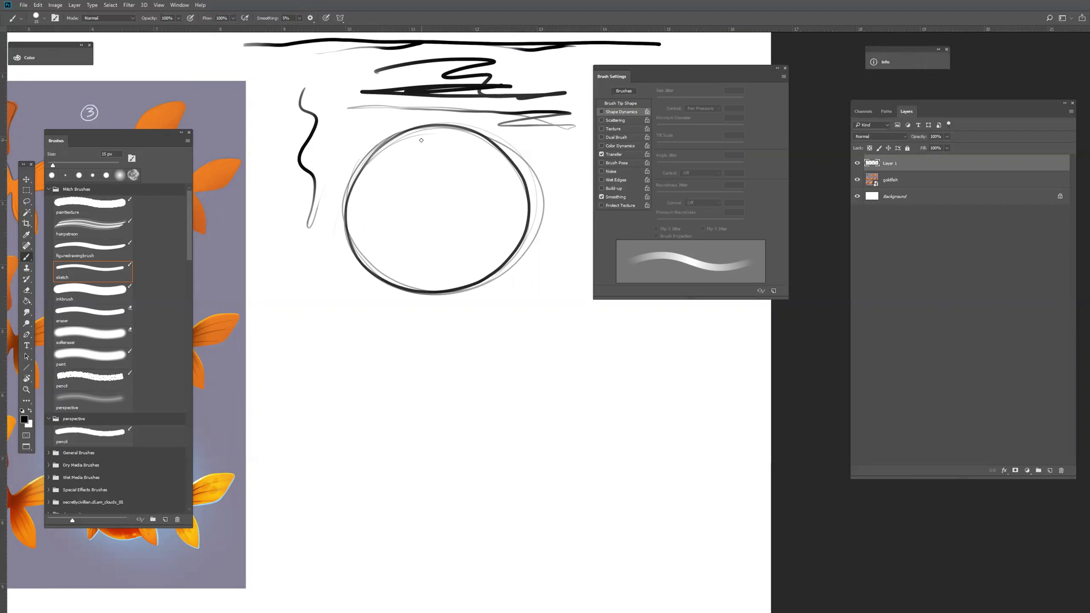
pyautogui.click(601, 112)
pyautogui.click(601, 112)
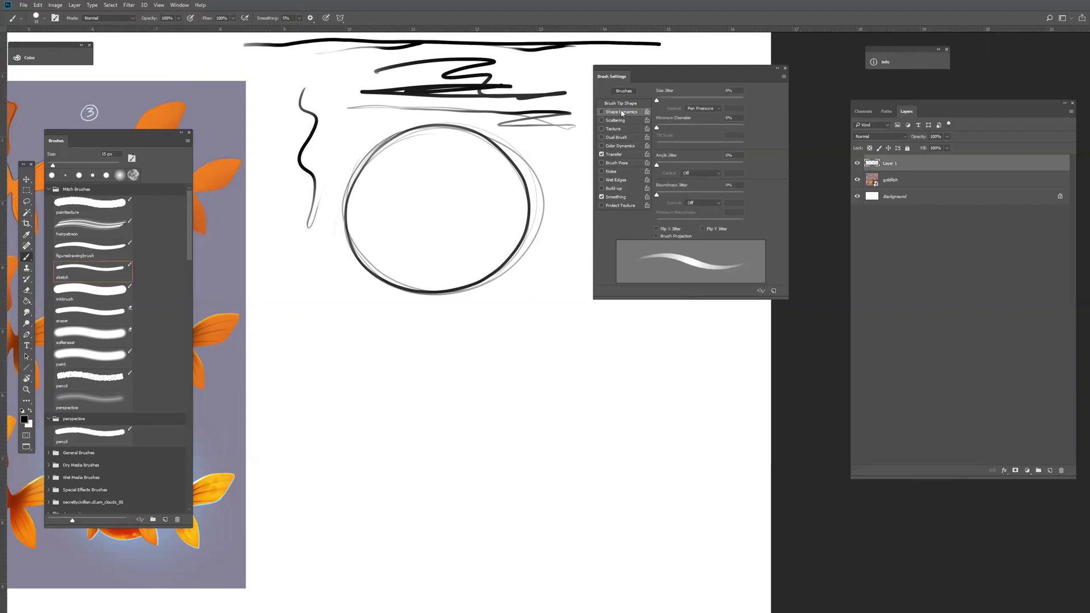
# Step: Display the Transfer settings and draw light-to-dark pressure strokes below the ellipse and over the reference fish
pyautogui.click(613, 155)
pyautogui.moveTo(282, 303); pyautogui.dragTo(410, 309)
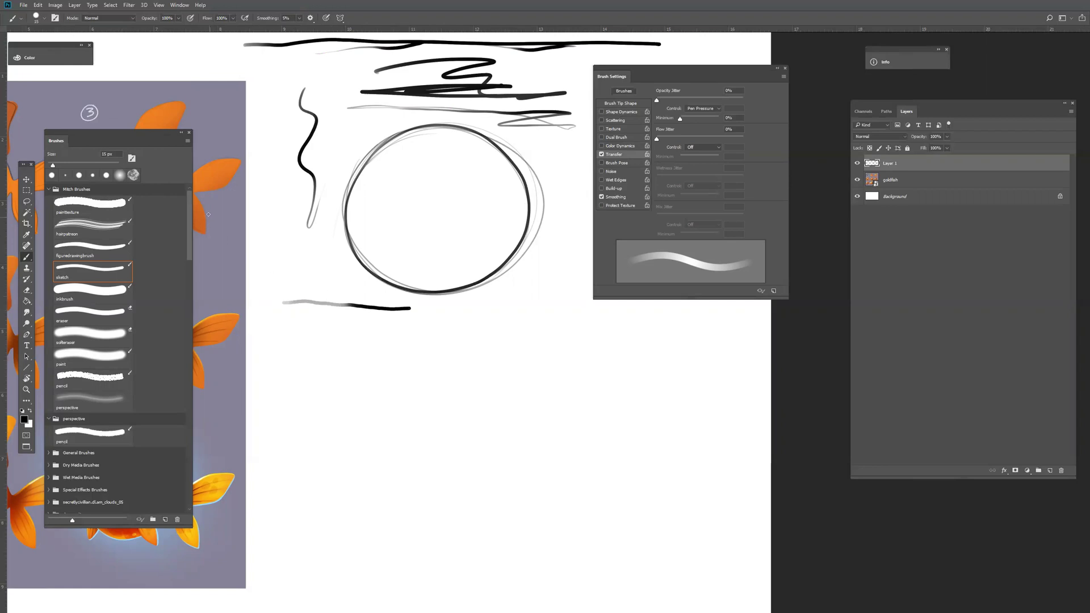
pyautogui.moveTo(205, 212)
pyautogui.mouseDown()
pyautogui.moveTo(219, 224)
pyautogui.moveTo(207, 211)
pyautogui.moveTo(203, 239)
pyautogui.moveTo(233, 219)
pyautogui.moveTo(234, 149)
pyautogui.mouseUp()
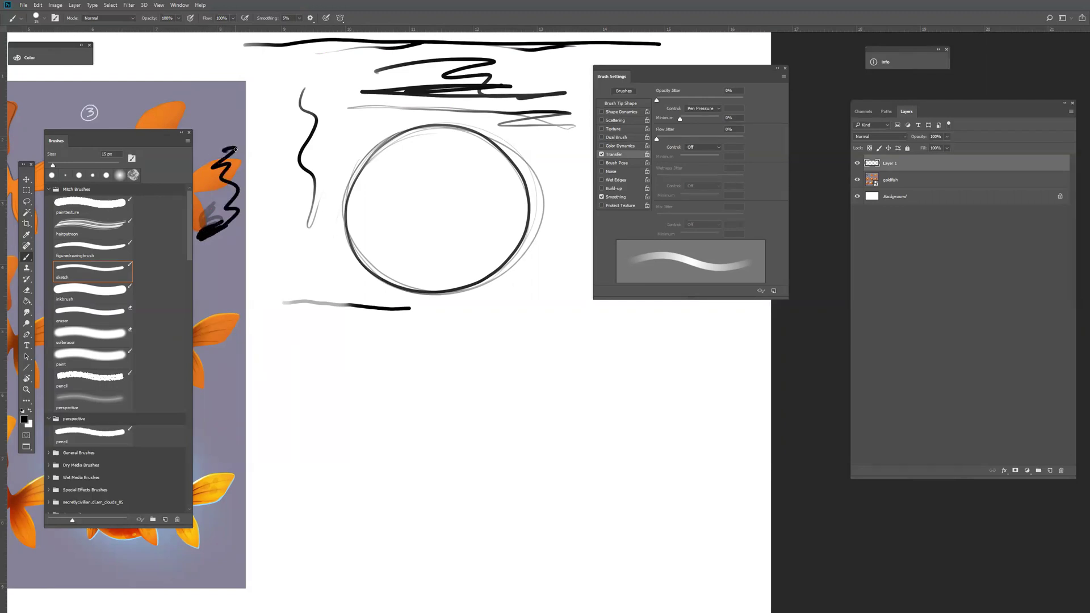
# Step: Test short strokes with a raised minimum opacity in the Transfer settings, and reset the minimum to 0%
pyautogui.click(703, 109)
pyautogui.click(700, 107)
pyautogui.moveTo(686, 123)
pyautogui.mouseDown()
pyautogui.moveTo(704, 119)
pyautogui.moveTo(666, 129)
pyautogui.mouseUp()
pyautogui.moveTo(679, 119); pyautogui.dragTo(708, 119)
pyautogui.moveTo(280, 268); pyautogui.dragTo(323, 269)
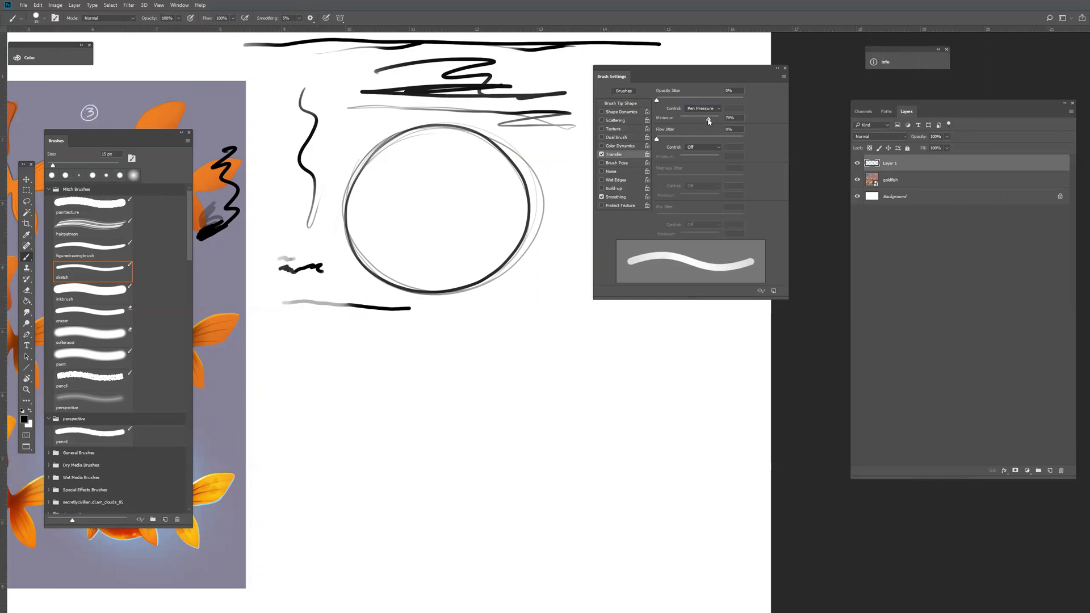
pyautogui.moveTo(709, 118); pyautogui.dragTo(679, 118)
# Step: Turn Shape Dynamics back on and browse the available brush tips in the Brush Tip Shape settings
pyautogui.click(601, 111)
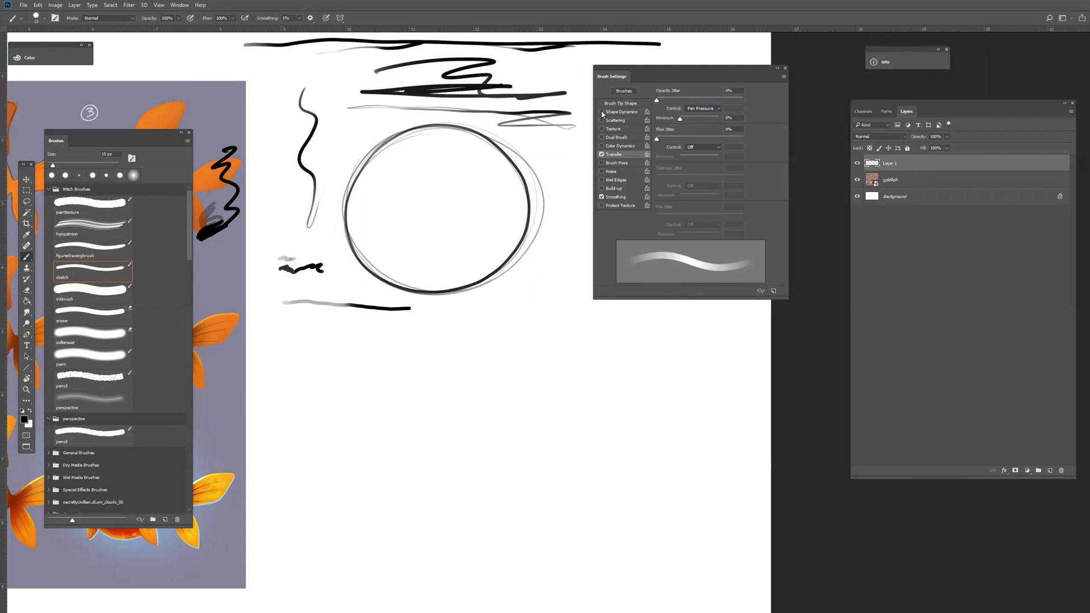
pyautogui.click(620, 104)
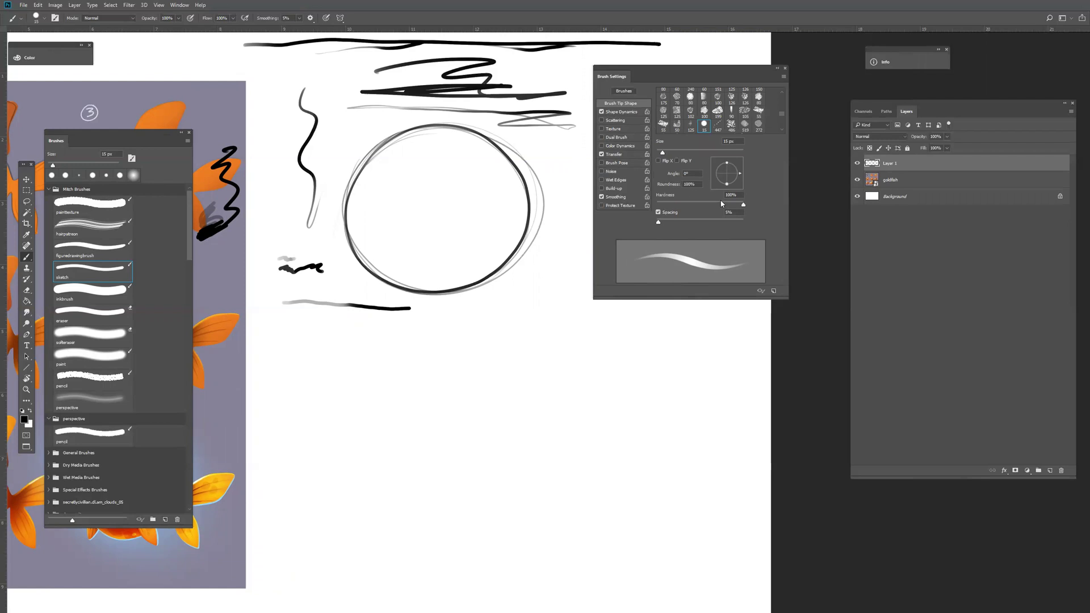
pyautogui.moveTo(785, 109)
pyautogui.mouseDown()
pyautogui.moveTo(781, 93)
pyautogui.moveTo(771, 119)
pyautogui.mouseUp()
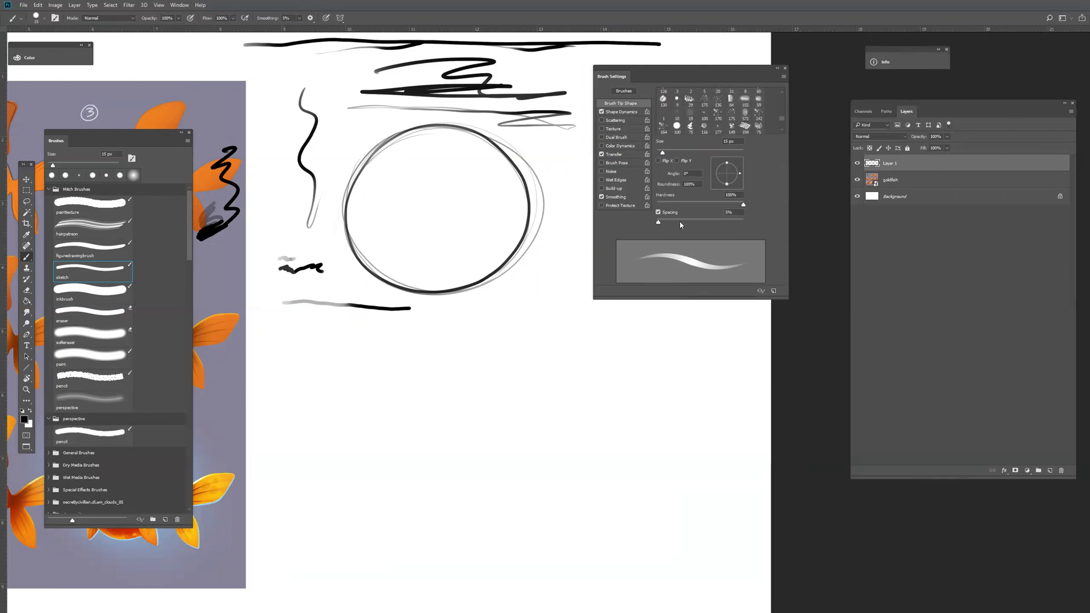
# Step: Set the brush tip to 11 px, angle -27° and roundness 44%, and draw a small test mark below the ellipse
pyautogui.moveTo(663, 153); pyautogui.dragTo(660, 154)
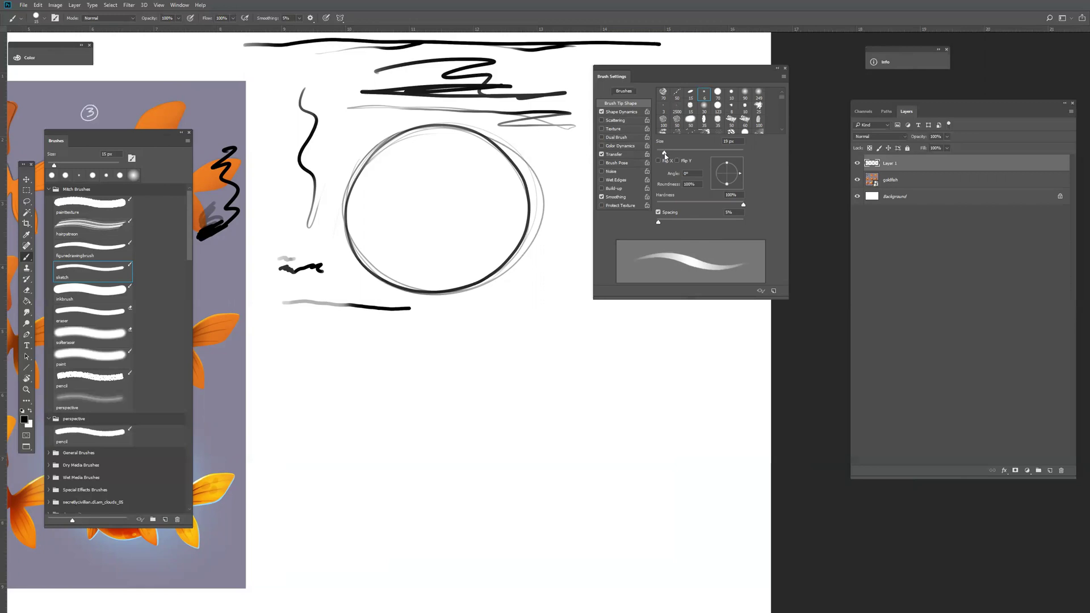
pyautogui.moveTo(738, 172)
pyautogui.mouseDown()
pyautogui.moveTo(733, 183)
pyautogui.moveTo(730, 172)
pyautogui.mouseUp()
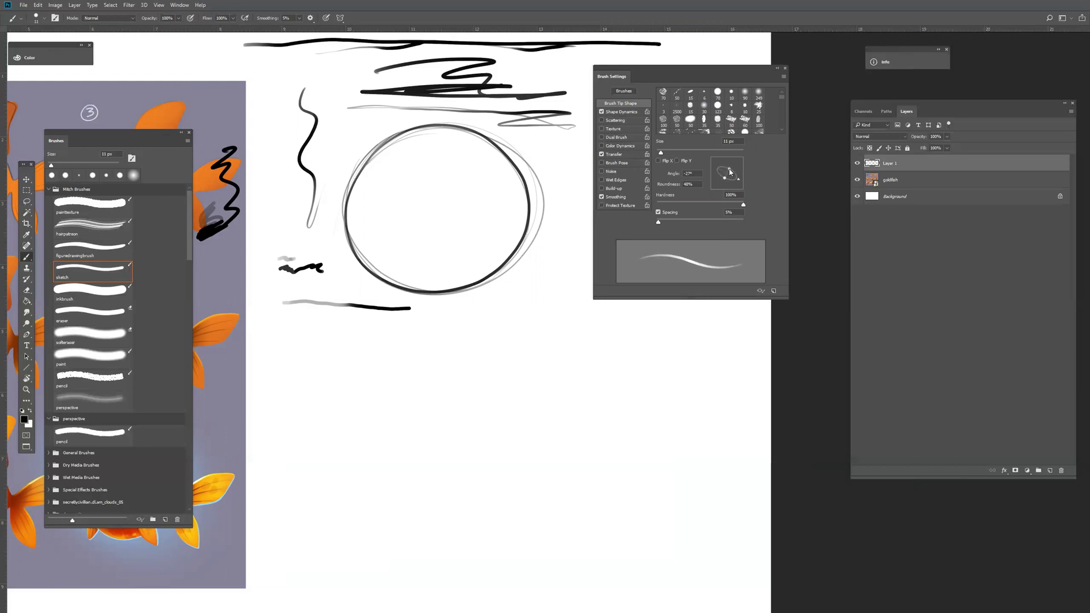
pyautogui.moveTo(353, 343); pyautogui.dragTo(378, 368)
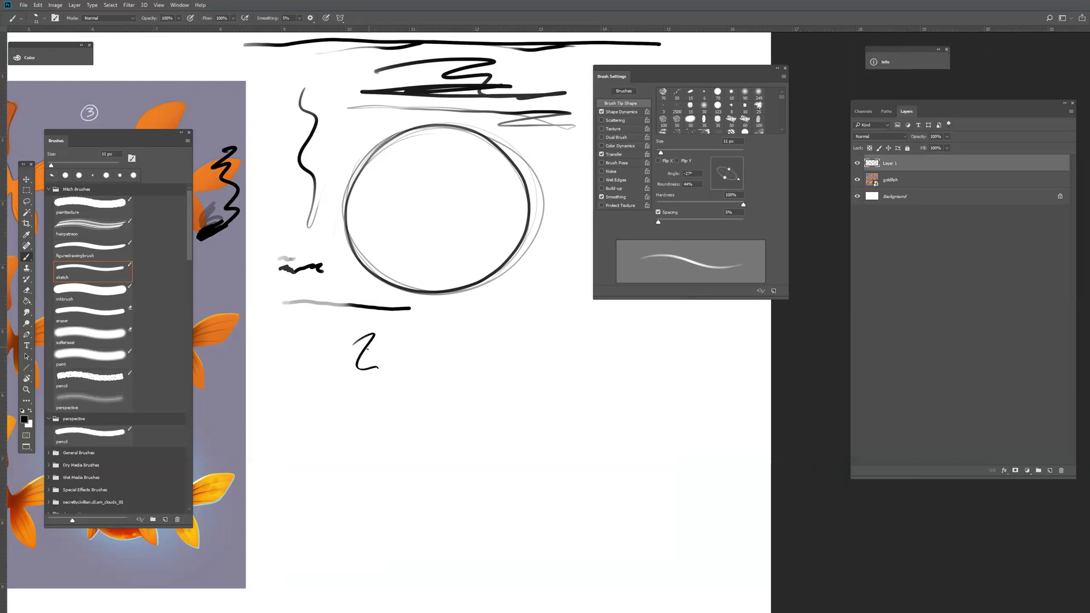
# Step: Enlarge the angled sketch brush tip and paint two thick wavy pressure strokes below the ellipse, using sizes of 150 px and 125 px
pyautogui.press(']')
pyautogui.press(']')
pyautogui.press(']')
pyautogui.press(']')
pyautogui.press(']')
pyautogui.press(']')
pyautogui.press(']')
pyautogui.press(']')
pyautogui.press(']')
pyautogui.press(']')
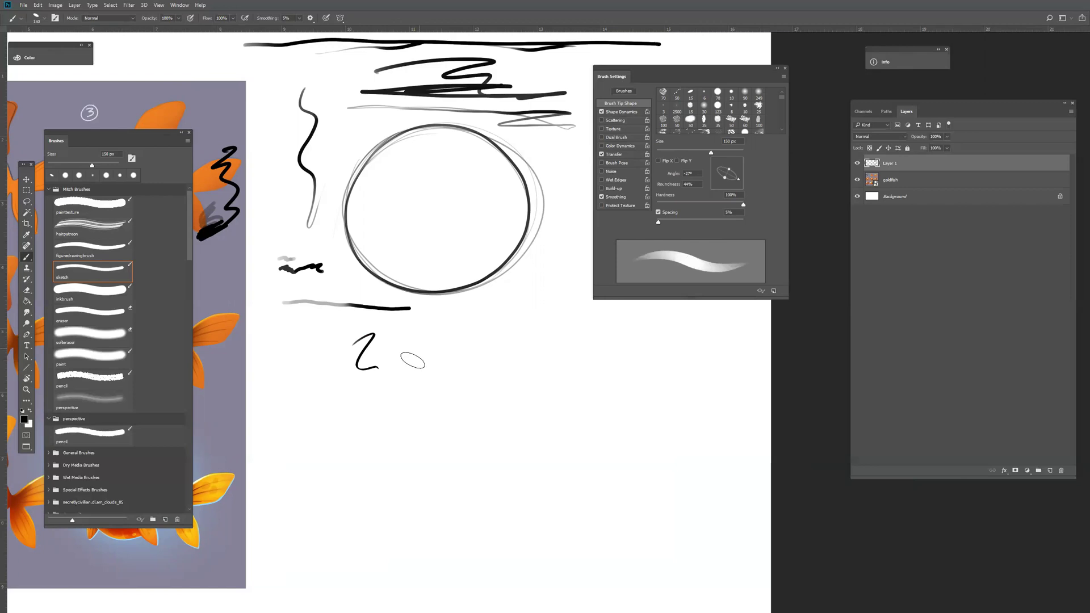
pyautogui.moveTo(413, 362)
pyautogui.mouseDown()
pyautogui.moveTo(493, 322)
pyautogui.moveTo(478, 366)
pyautogui.moveTo(525, 374)
pyautogui.moveTo(563, 351)
pyautogui.moveTo(599, 358)
pyautogui.moveTo(637, 403)
pyautogui.moveTo(652, 334)
pyautogui.moveTo(720, 358)
pyautogui.mouseUp()
pyautogui.moveTo(301, 409)
pyautogui.mouseDown()
pyautogui.moveTo(350, 440)
pyautogui.moveTo(390, 442)
pyautogui.moveTo(423, 419)
pyautogui.moveTo(458, 453)
pyautogui.moveTo(507, 476)
pyautogui.moveTo(546, 434)
pyautogui.moveTo(602, 457)
pyautogui.mouseUp()
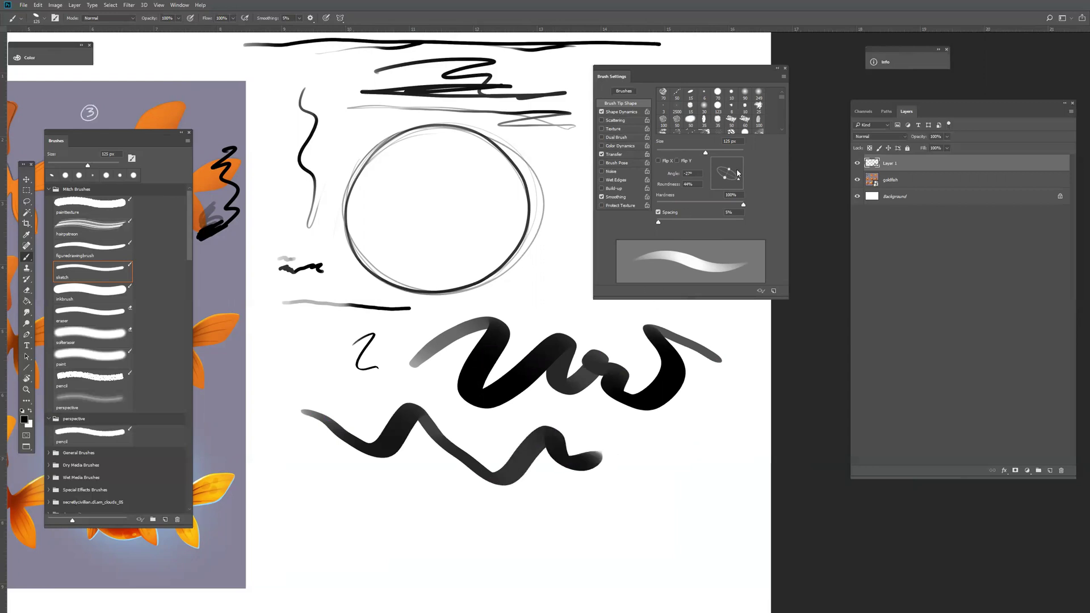
# Step: Set the brush tip to 100% roundness and paint a thick wavy stroke beneath the two previous ones
pyautogui.moveTo(733, 174); pyautogui.dragTo(735, 183)
pyautogui.moveTo(290, 463)
pyautogui.mouseDown()
pyautogui.moveTo(307, 488)
pyautogui.moveTo(374, 512)
pyautogui.moveTo(452, 522)
pyautogui.moveTo(554, 489)
pyautogui.moveTo(633, 517)
pyautogui.mouseUp()
# Step: Turn off Shape Dynamics and paint constant-width wavy strokes with the round tip and with a strongly flattened tip
pyautogui.click(601, 112)
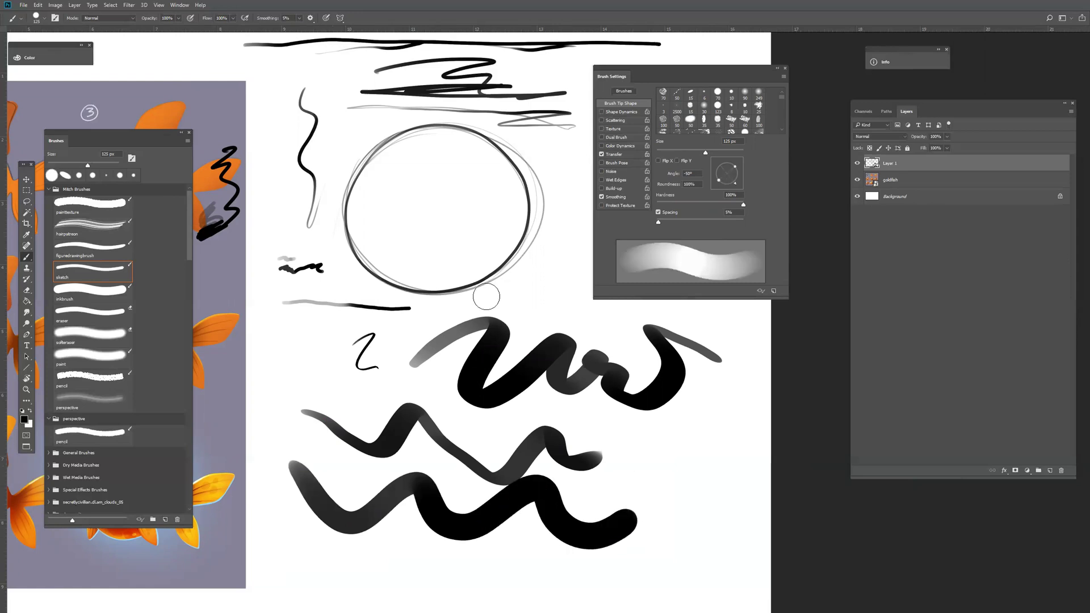
pyautogui.moveTo(300, 357); pyautogui.dragTo(391, 358)
pyautogui.moveTo(415, 395)
pyautogui.mouseDown()
pyautogui.moveTo(454, 402)
pyautogui.moveTo(510, 442)
pyautogui.moveTo(570, 412)
pyautogui.moveTo(613, 435)
pyautogui.mouseUp()
pyautogui.moveTo(732, 169); pyautogui.dragTo(728, 172)
pyautogui.moveTo(658, 462)
pyautogui.mouseDown()
pyautogui.moveTo(719, 427)
pyautogui.moveTo(685, 497)
pyautogui.moveTo(739, 504)
pyautogui.moveTo(717, 554)
pyautogui.moveTo(758, 585)
pyautogui.mouseUp()
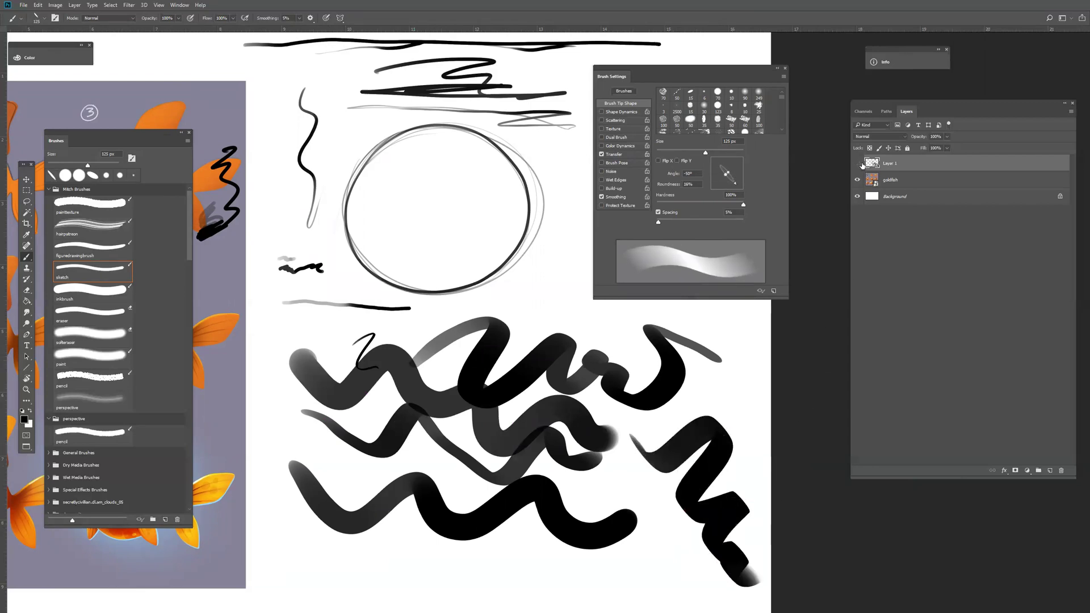
# Step: Hide Layer 1, add a new layer, and paint a ribbon-like zigzag stroke on it with the flattened tip
pyautogui.click(858, 164)
pyautogui.click(1052, 469)
pyautogui.moveTo(337, 199); pyautogui.dragTo(472, 224)
pyautogui.moveTo(468, 292); pyautogui.dragTo(495, 284)
# Step: Set the tip roundness back to 100%, paint a wavy stroke below the ribbon, and turn Shape Dynamics on
pyautogui.moveTo(737, 170); pyautogui.dragTo(735, 166)
pyautogui.moveTo(338, 282)
pyautogui.mouseDown()
pyautogui.moveTo(450, 307)
pyautogui.moveTo(562, 298)
pyautogui.mouseUp()
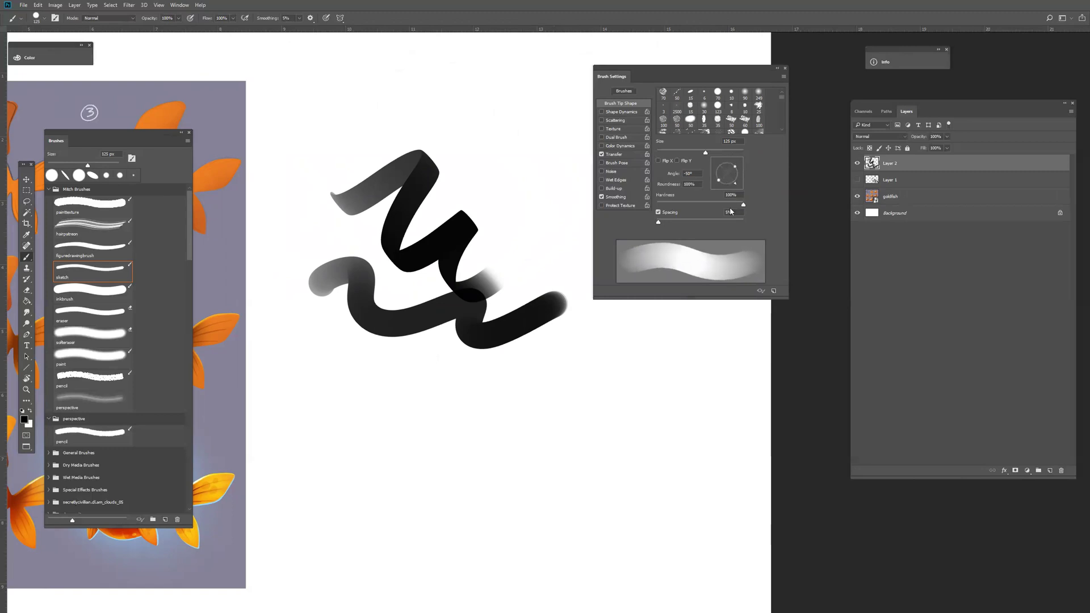
pyautogui.click(601, 112)
# Step: Hide Layer 2, add a new layer, and paint a soft textured patch on it with the painttexture brush
pyautogui.click(858, 163)
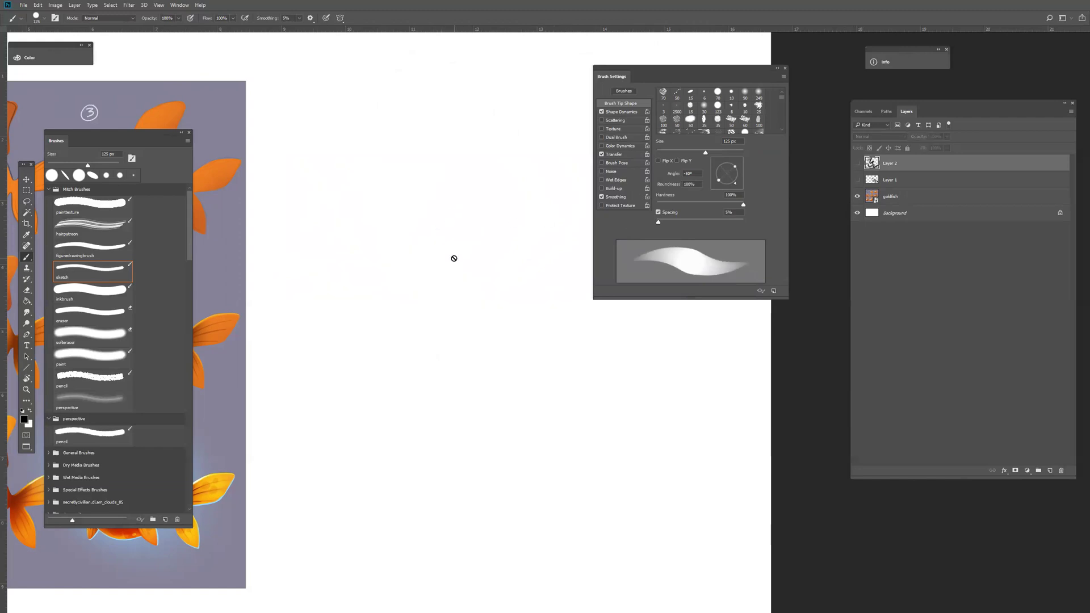
pyautogui.click(1049, 471)
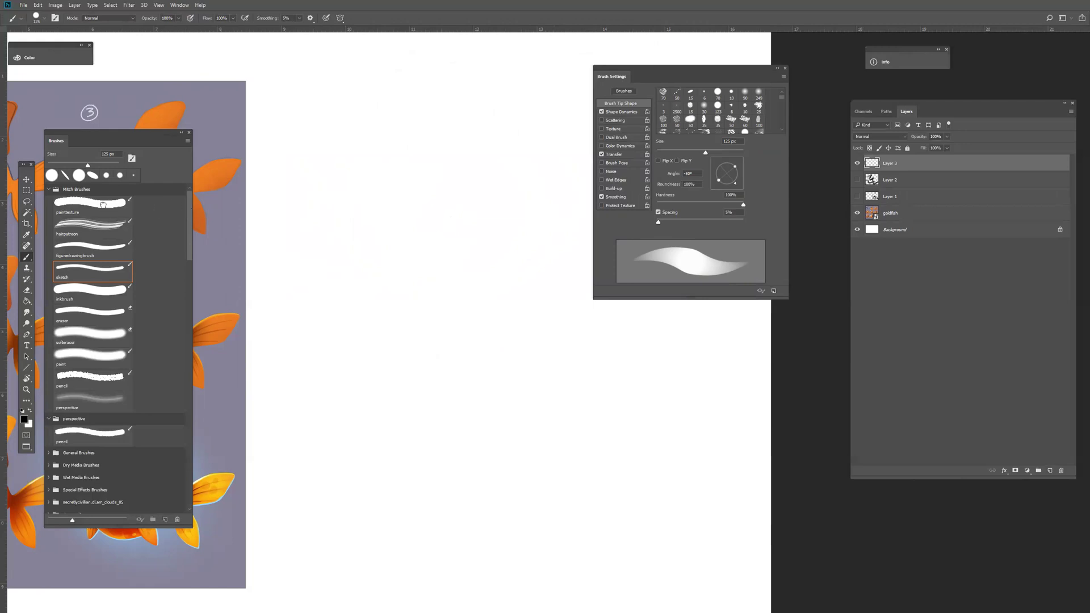
pyautogui.click(103, 205)
pyautogui.moveTo(311, 195)
pyautogui.mouseDown()
pyautogui.moveTo(356, 197)
pyautogui.moveTo(372, 224)
pyautogui.moveTo(403, 194)
pyautogui.moveTo(403, 211)
pyautogui.moveTo(432, 190)
pyautogui.moveTo(398, 197)
pyautogui.moveTo(414, 197)
pyautogui.moveTo(409, 221)
pyautogui.moveTo(424, 216)
pyautogui.moveTo(400, 246)
pyautogui.moveTo(424, 228)
pyautogui.moveTo(421, 250)
pyautogui.moveTo(464, 220)
pyautogui.moveTo(475, 237)
pyautogui.moveTo(369, 235)
pyautogui.moveTo(363, 213)
pyautogui.moveTo(327, 240)
pyautogui.moveTo(371, 176)
pyautogui.moveTo(385, 173)
pyautogui.moveTo(346, 227)
pyautogui.moveTo(334, 188)
pyautogui.moveTo(416, 149)
pyautogui.moveTo(476, 178)
pyautogui.moveTo(491, 160)
pyautogui.moveTo(483, 136)
pyautogui.moveTo(455, 147)
pyautogui.moveTo(462, 169)
pyautogui.moveTo(483, 154)
pyautogui.mouseUp()
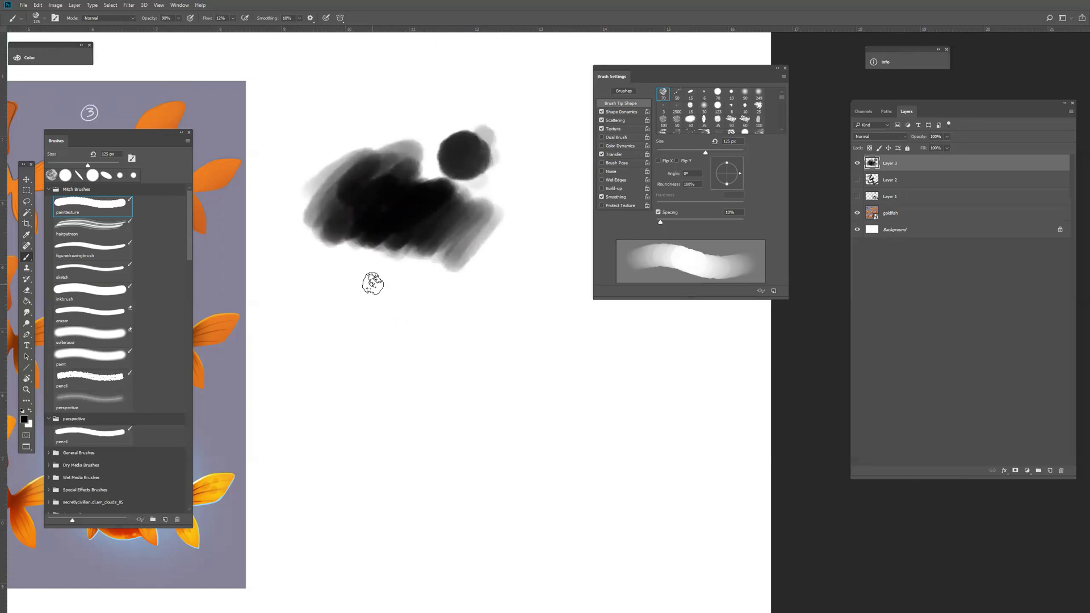
# Step: Create a new small square document with a white background for designing a custom brush tip
pyautogui.hotkey('ctrl', 'n')
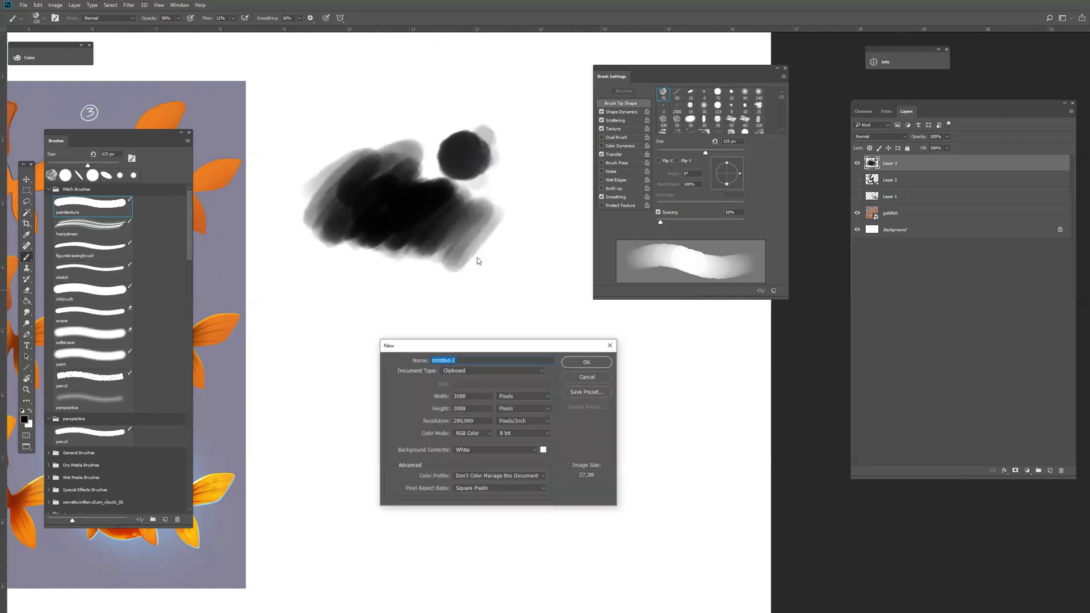
pyautogui.click(439, 400)
pyautogui.write('1000')
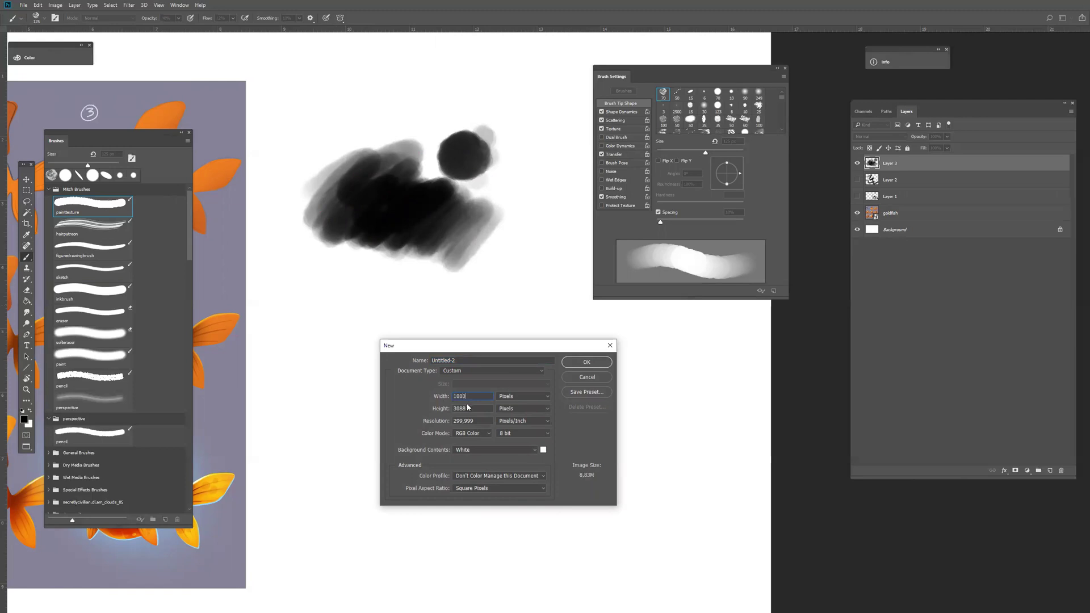
pyautogui.write('5')
pyautogui.click(587, 362)
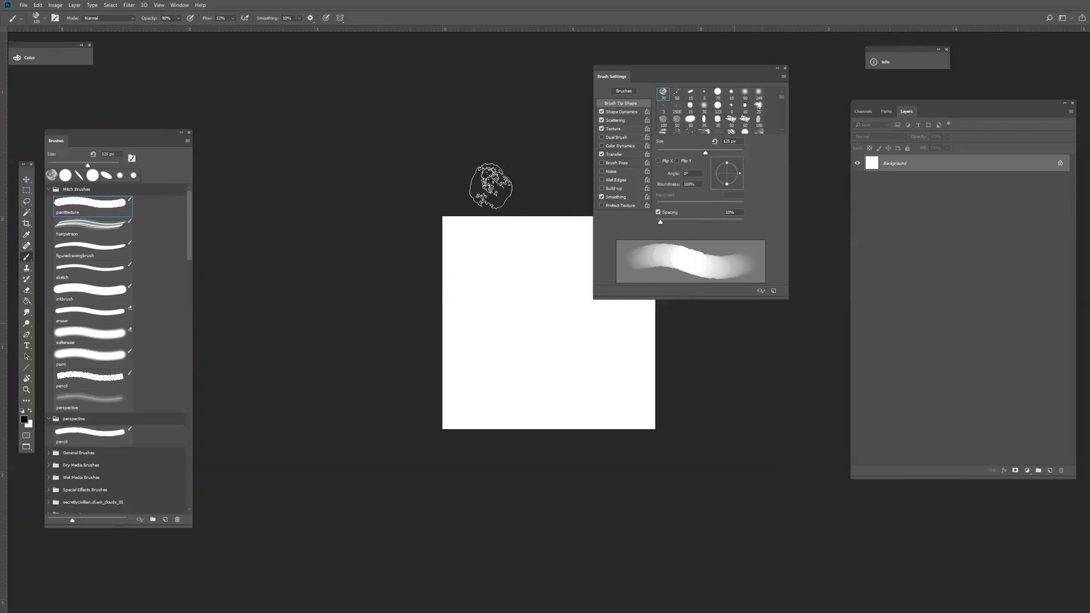
# Step: Fill the new canvas with dense black scribbles and dabs using the sketch brush reduced to 25 px, moving the Brush Settings panel aside
pyautogui.click(94, 268)
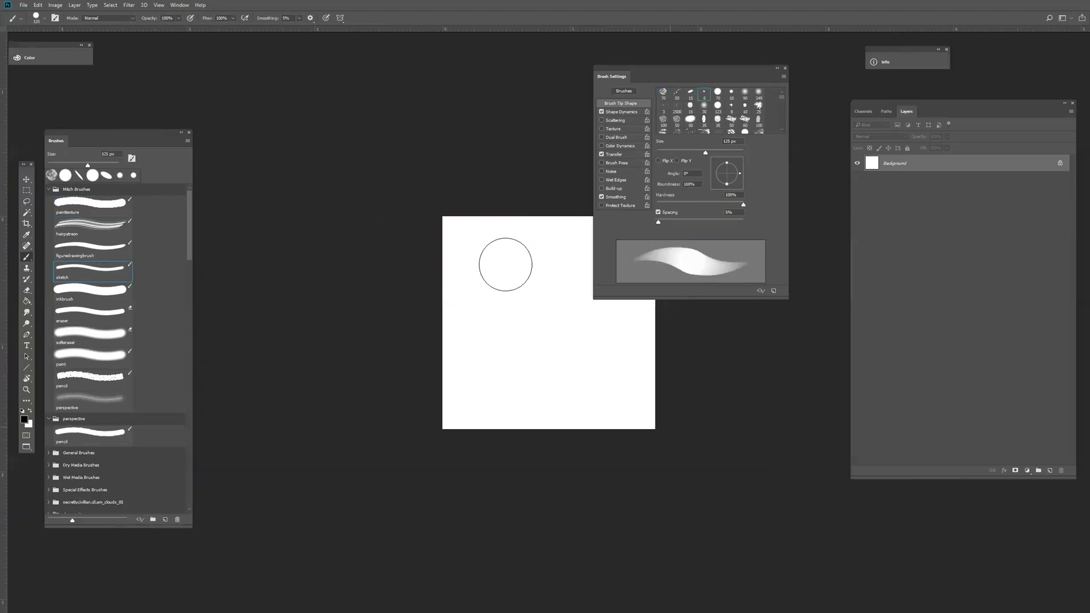
pyautogui.press('[')
pyautogui.press('[')
pyautogui.press('[')
pyautogui.press('[')
pyautogui.click(476, 247)
pyautogui.press('[')
pyautogui.press('[')
pyautogui.click(463, 282)
pyautogui.moveTo(470, 266)
pyautogui.mouseDown()
pyautogui.moveTo(482, 304)
pyautogui.moveTo(487, 287)
pyautogui.moveTo(528, 323)
pyautogui.moveTo(555, 265)
pyautogui.moveTo(555, 340)
pyautogui.moveTo(574, 360)
pyautogui.moveTo(488, 281)
pyautogui.moveTo(509, 382)
pyautogui.moveTo(596, 379)
pyautogui.moveTo(601, 318)
pyautogui.moveTo(562, 252)
pyautogui.moveTo(618, 338)
pyautogui.moveTo(557, 315)
pyautogui.mouseUp()
pyautogui.click(577, 241)
pyautogui.click(478, 392)
pyautogui.moveTo(622, 383)
pyautogui.mouseDown()
pyautogui.moveTo(624, 317)
pyautogui.moveTo(474, 341)
pyautogui.moveTo(482, 379)
pyautogui.moveTo(633, 330)
pyautogui.moveTo(625, 376)
pyautogui.mouseUp()
pyautogui.click(585, 239)
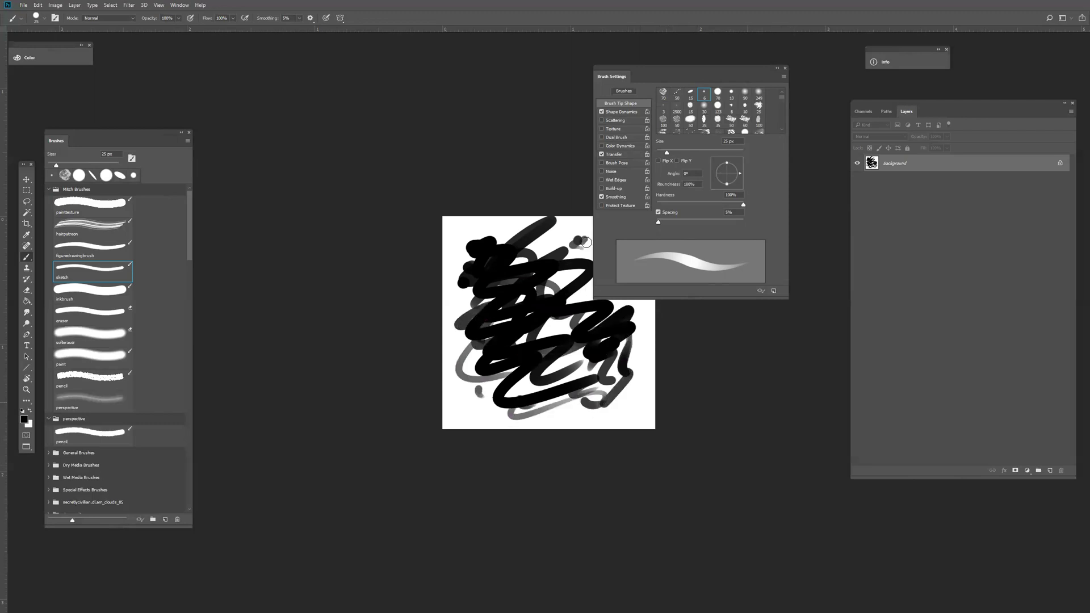
pyautogui.moveTo(650, 70); pyautogui.dragTo(769, 61)
pyautogui.moveTo(615, 249)
pyautogui.mouseDown()
pyautogui.moveTo(610, 272)
pyautogui.moveTo(627, 281)
pyautogui.moveTo(594, 289)
pyautogui.moveTo(628, 291)
pyautogui.mouseUp()
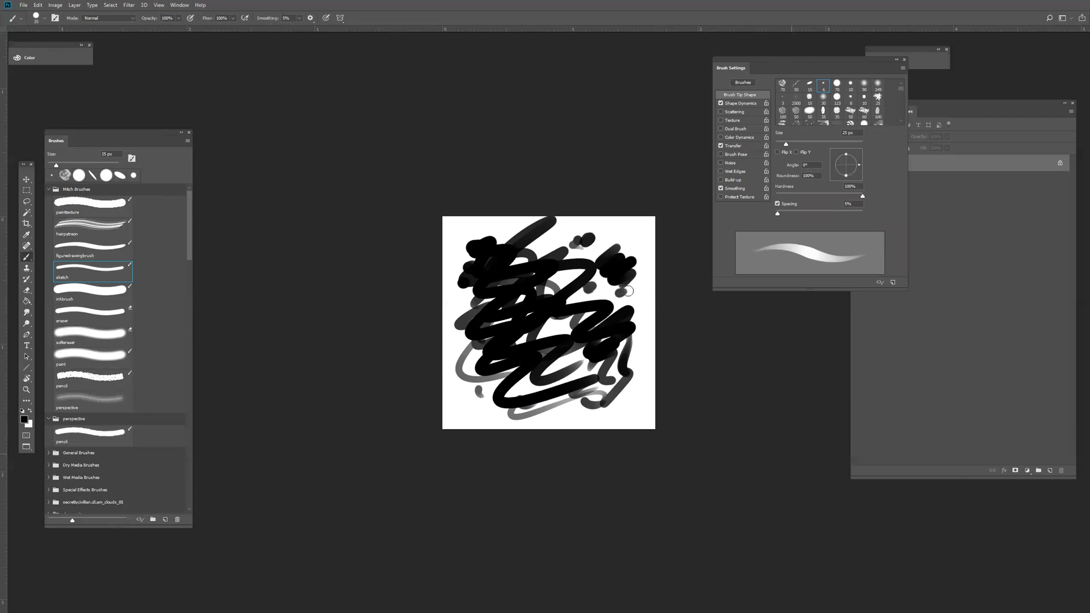
# Step: Define the scribbled canvas as a pattern named "ytbrush"
pyautogui.click(38, 5)
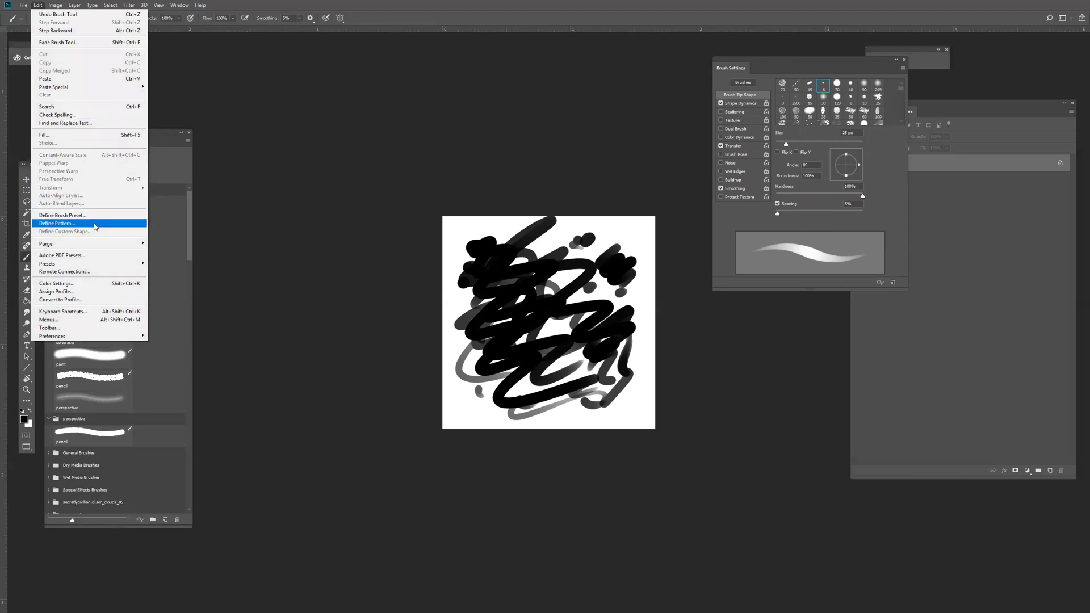
pyautogui.click(94, 225)
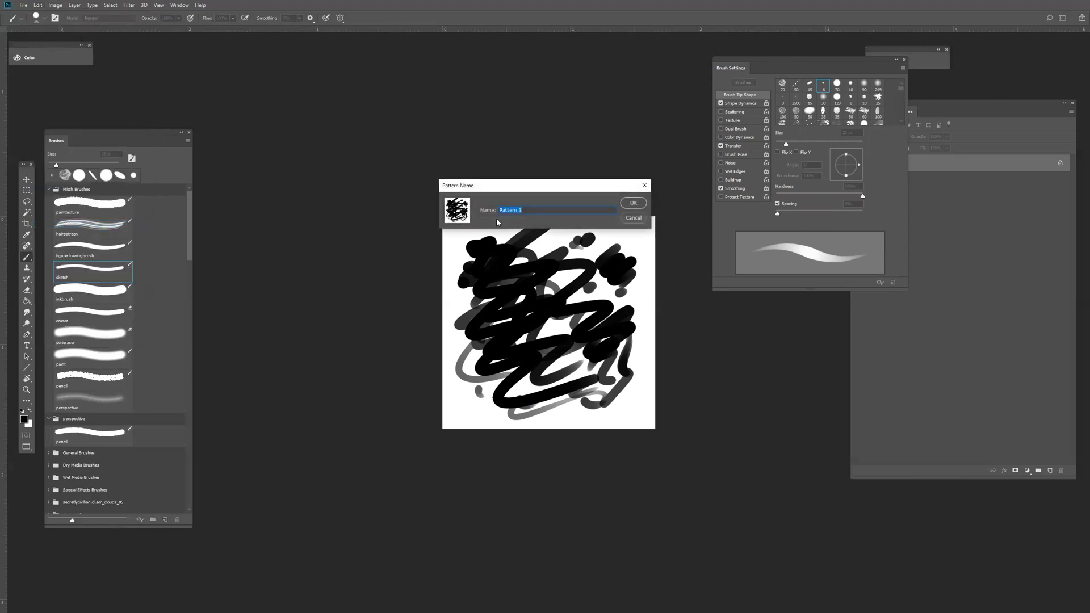
pyautogui.write('ytbrush')
pyautogui.press('Return')
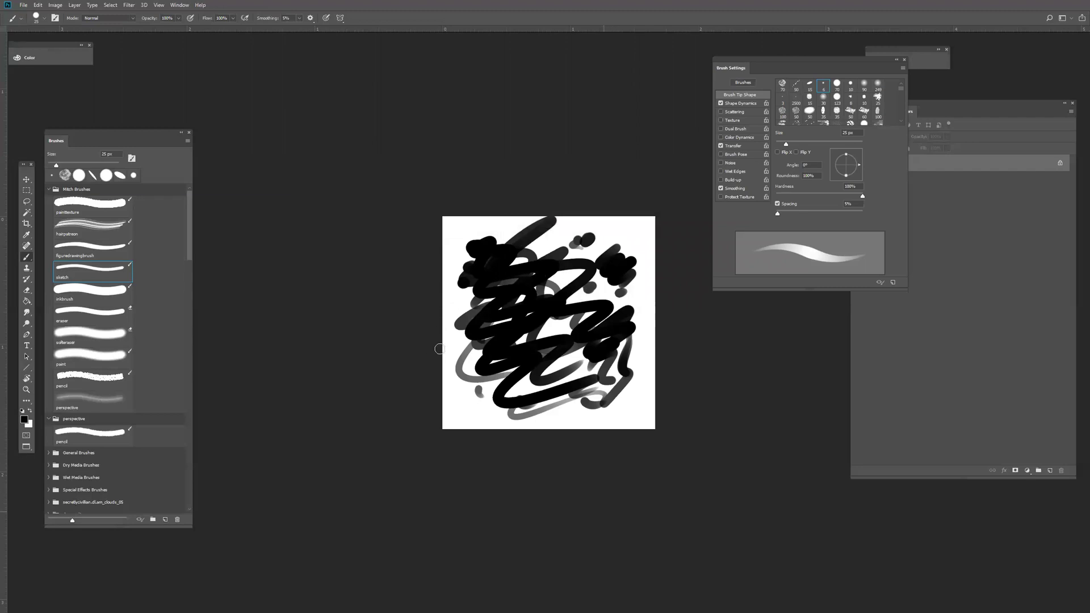
# Step: Select the painttexture brush and look through the available brush tips for the newly made scribble tip
pyautogui.moveTo(904, 89)
pyautogui.mouseDown()
pyautogui.moveTo(902, 121)
pyautogui.moveTo(904, 87)
pyautogui.mouseUp()
pyautogui.moveTo(188, 215)
pyautogui.mouseDown()
pyautogui.moveTo(174, 505)
pyautogui.moveTo(178, 192)
pyautogui.mouseUp()
pyautogui.click(67, 174)
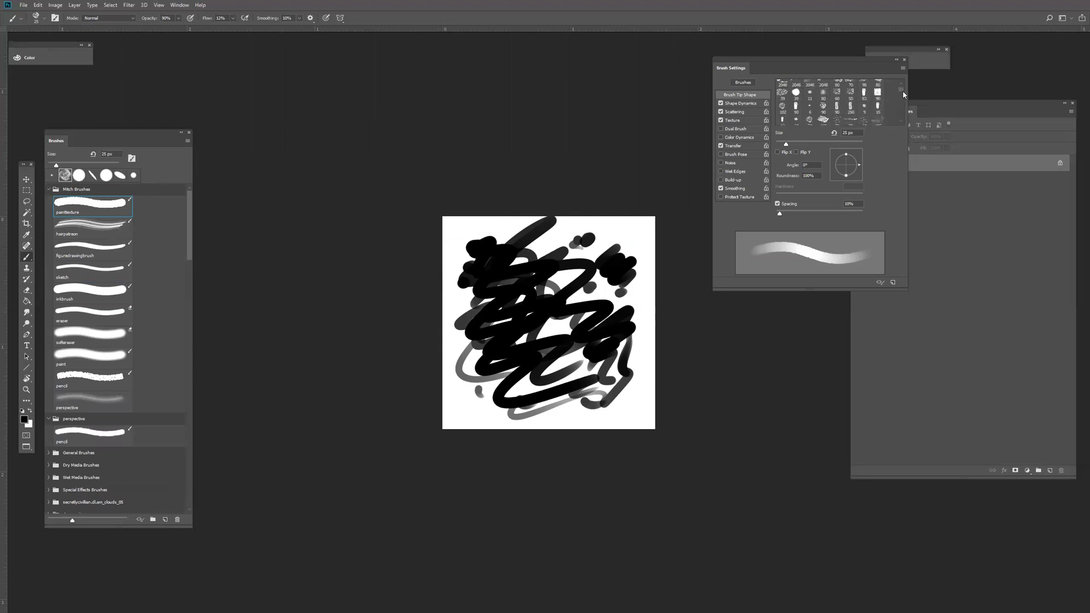
pyautogui.click(797, 84)
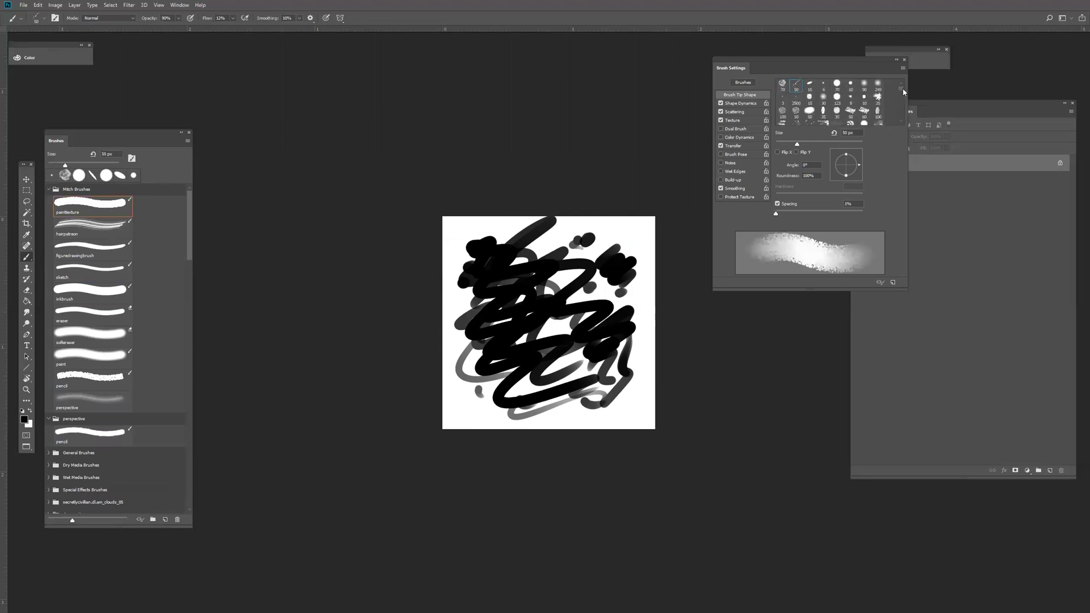
pyautogui.click(878, 98)
pyautogui.moveTo(900, 90); pyautogui.dragTo(900, 120)
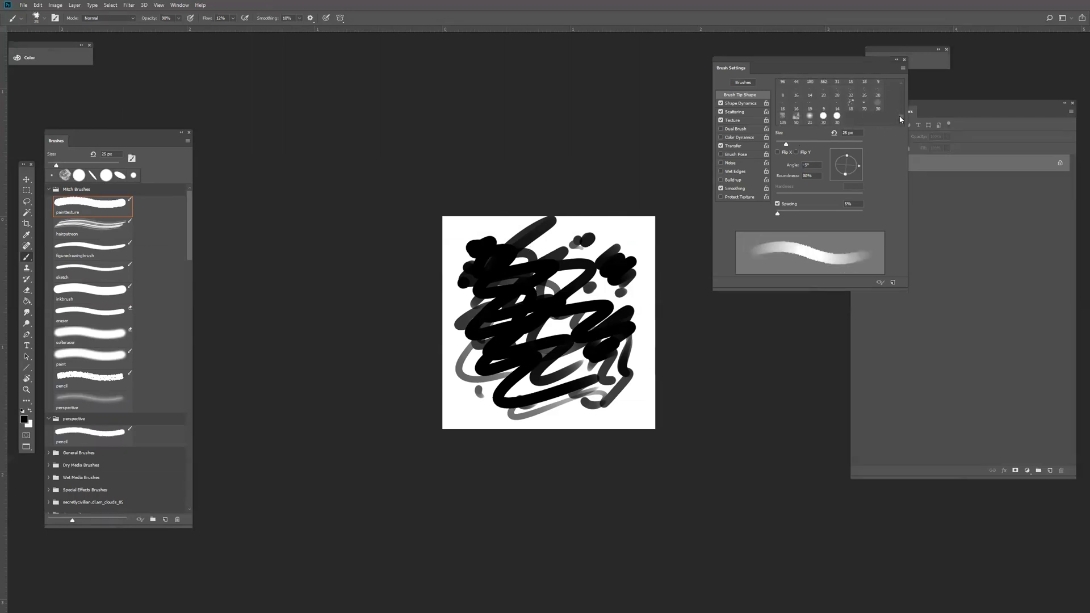
pyautogui.click(838, 116)
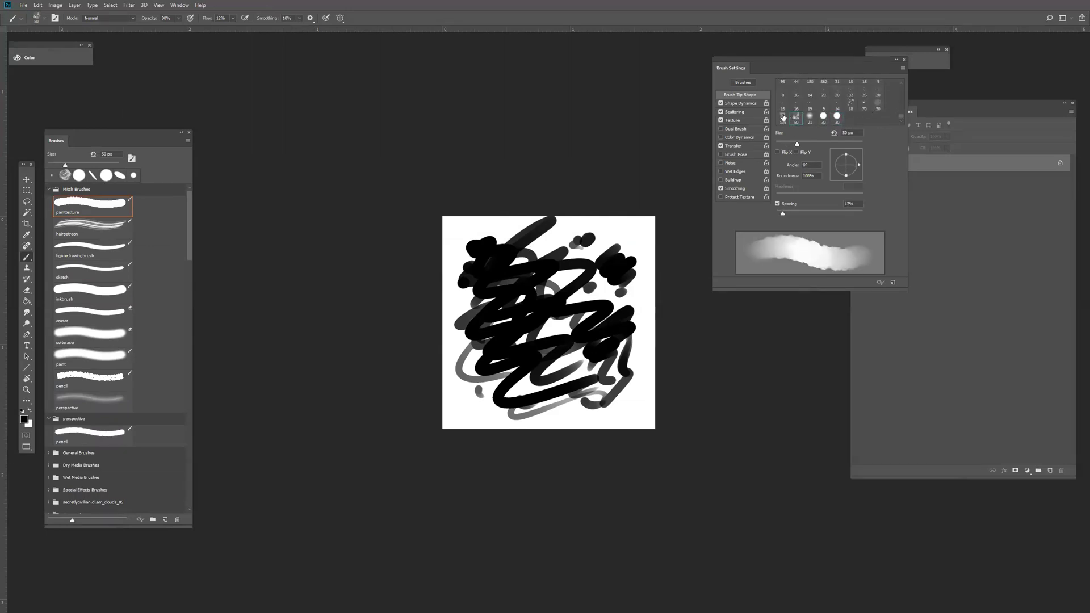
# Step: Enlarge the Brush Settings panel to show more brush tips, and test a textured tip with a small dab on the canvas
pyautogui.moveTo(874, 65); pyautogui.dragTo(777, 59)
pyautogui.moveTo(808, 299); pyautogui.dragTo(843, 447)
pyautogui.click(808, 263)
pyautogui.moveTo(564, 231); pyautogui.dragTo(572, 237)
pyautogui.click(753, 272)
pyautogui.click(713, 273)
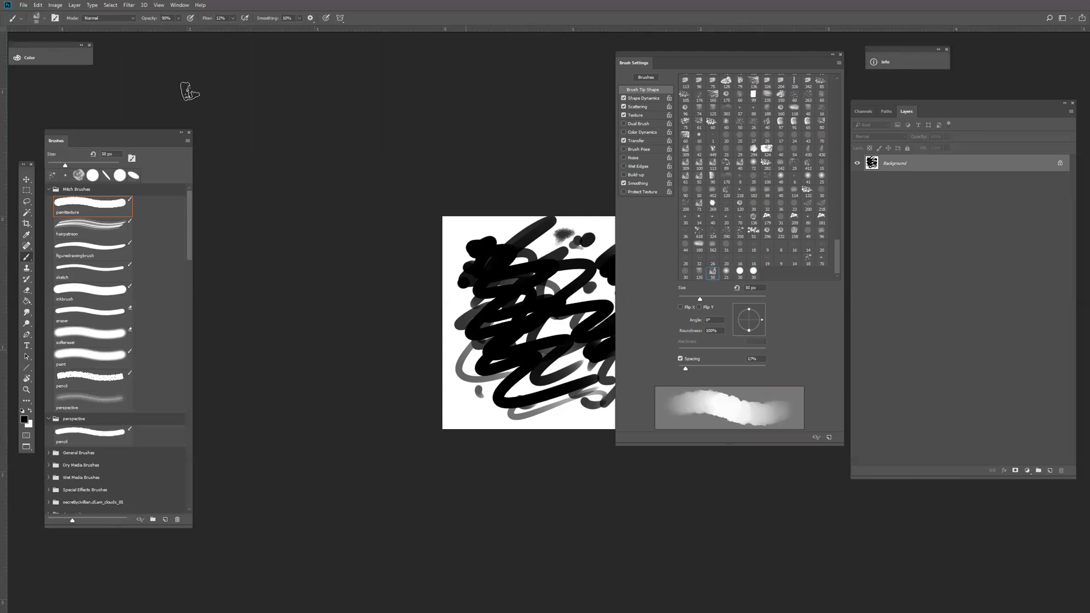
# Step: Define the scribbled canvas as a brush preset named "youtubebrush"
pyautogui.click(38, 5)
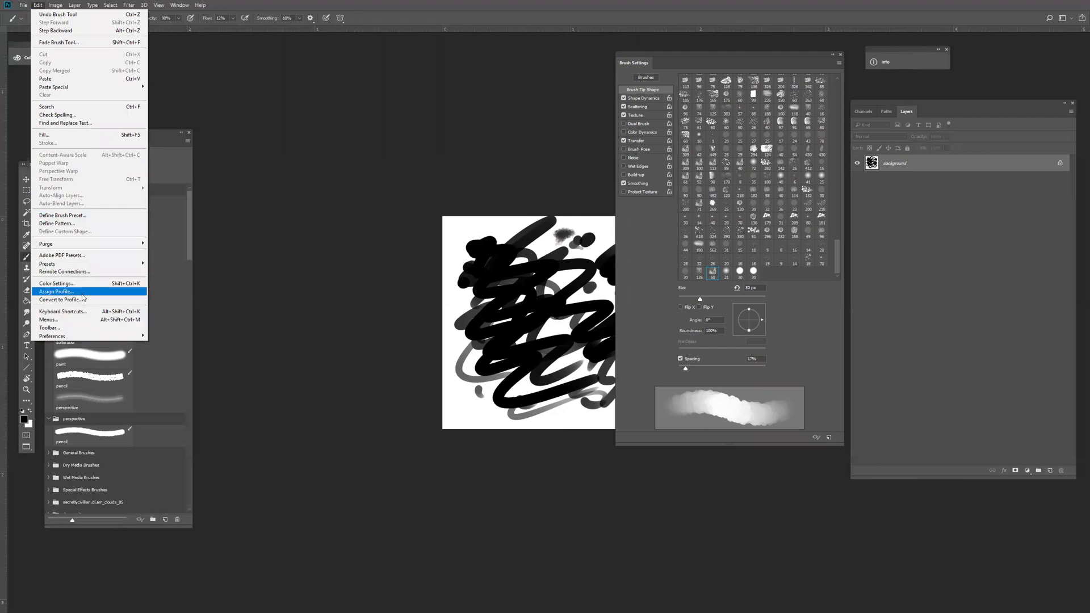
pyautogui.click(90, 215)
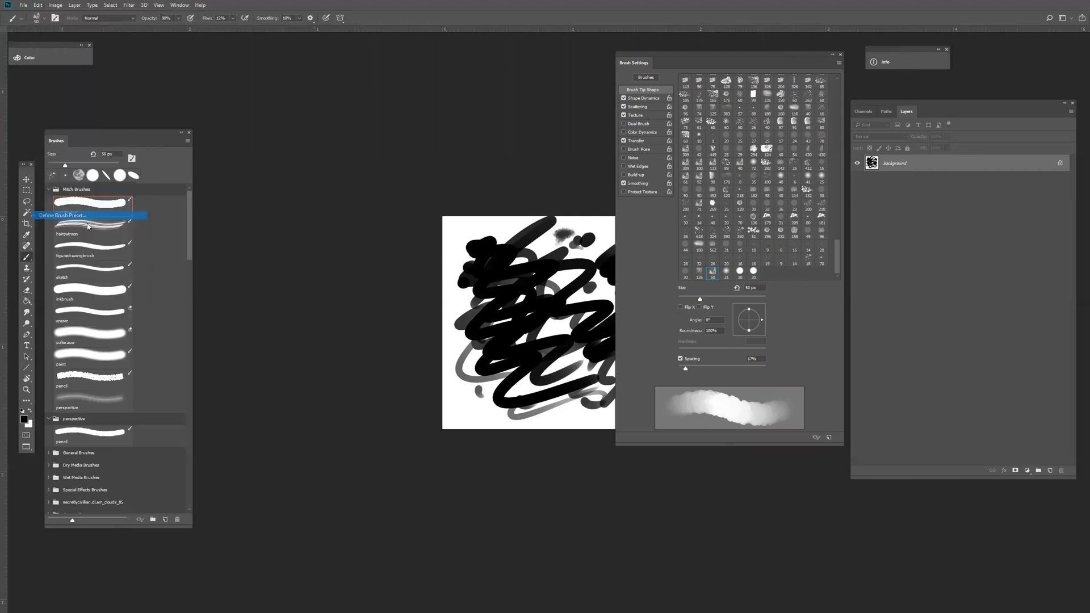
pyautogui.moveTo(396, 335); pyautogui.dragTo(341, 94)
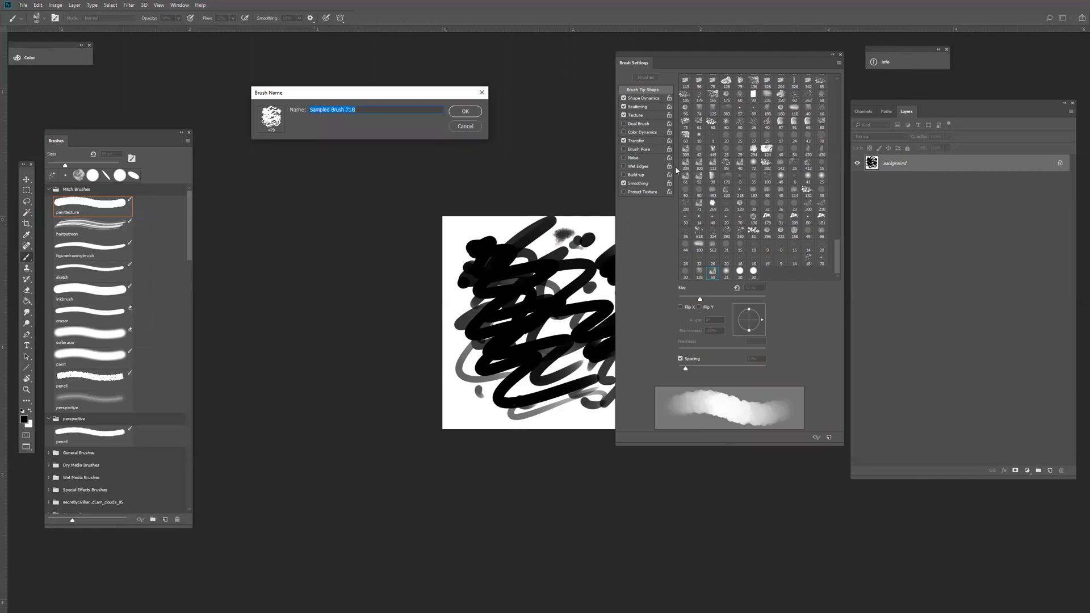
pyautogui.write('youtubebrush')
pyautogui.press('Return')
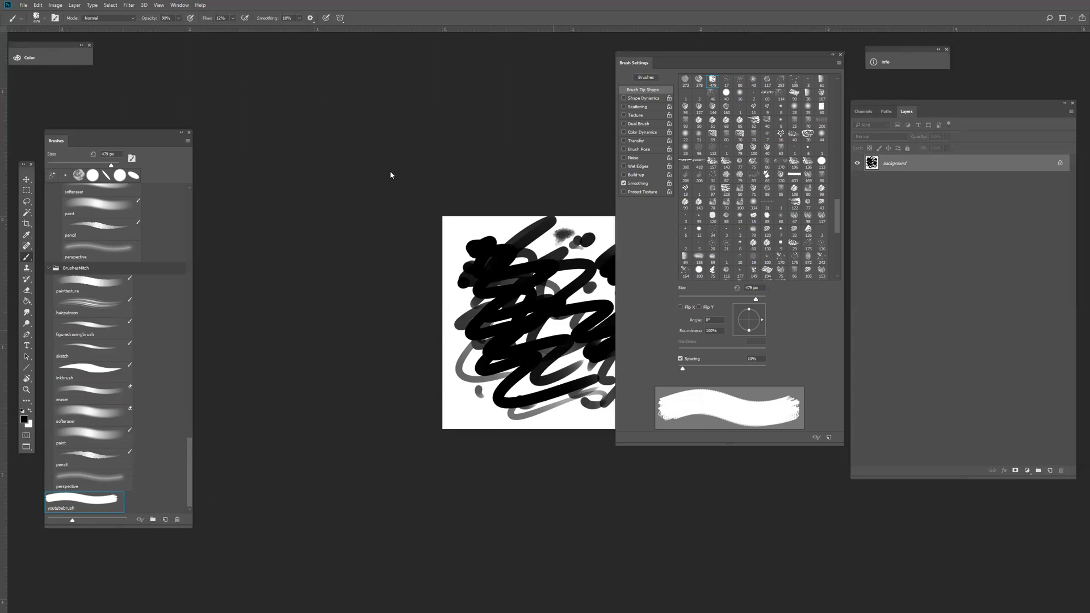
# Step: Switch back to the goldfish document
pyautogui.press('f')
pyautogui.press('f')
pyautogui.hotkey('ctrl', 'Tab')
pyautogui.press('f')
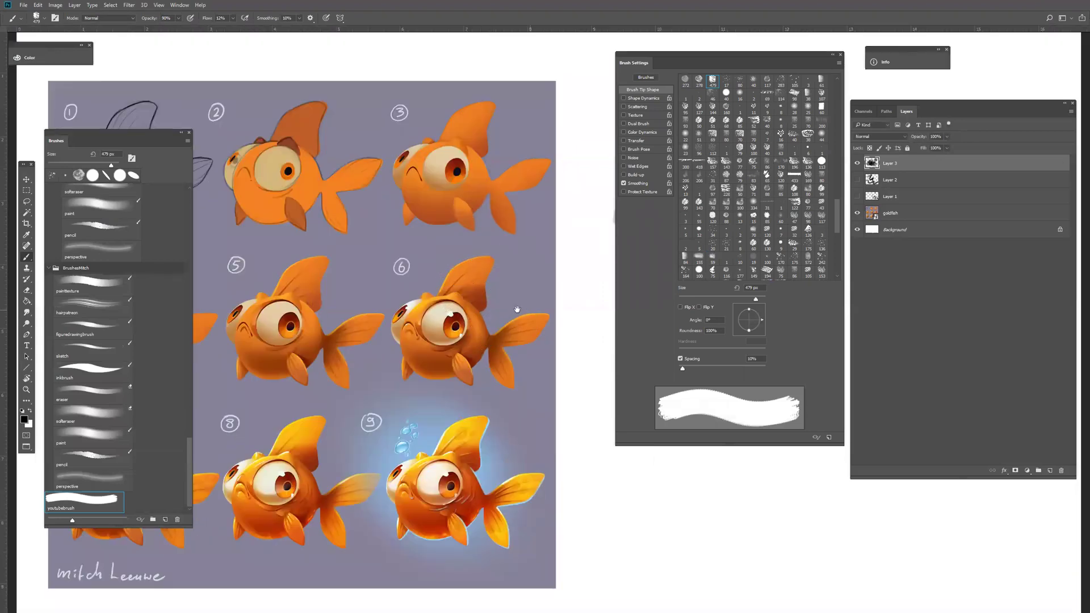
# Step: Paint a large textured patch below the earlier one with the youtubebrush, and set the brush size to 400 px
pyautogui.moveTo(516, 308); pyautogui.dragTo(288, 298)
pyautogui.moveTo(447, 321)
pyautogui.mouseDown()
pyautogui.moveTo(423, 332)
pyautogui.moveTo(452, 378)
pyautogui.moveTo(488, 340)
pyautogui.moveTo(384, 323)
pyautogui.moveTo(375, 331)
pyautogui.moveTo(488, 320)
pyautogui.moveTo(420, 337)
pyautogui.moveTo(397, 337)
pyautogui.moveTo(390, 320)
pyautogui.moveTo(338, 395)
pyautogui.moveTo(458, 413)
pyautogui.moveTo(493, 398)
pyautogui.moveTo(458, 340)
pyautogui.moveTo(376, 309)
pyautogui.moveTo(375, 263)
pyautogui.moveTo(425, 263)
pyautogui.moveTo(489, 292)
pyautogui.moveTo(499, 330)
pyautogui.mouseUp()
pyautogui.press('[')
pyautogui.press('[')
pyautogui.press('[')
pyautogui.press(']')
pyautogui.press(']')
pyautogui.press(']')
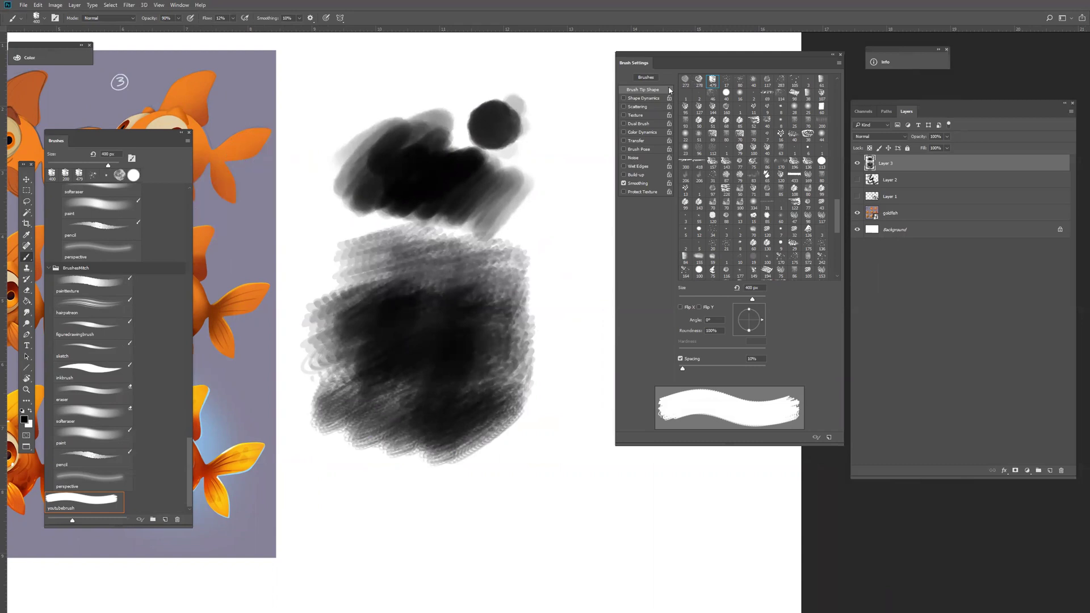
# Step: Check the Shape Dynamics, Brush Pose and Scattering settings of the youtubebrush, switching Brush Pose and Scattering on and off again
pyautogui.click(635, 99)
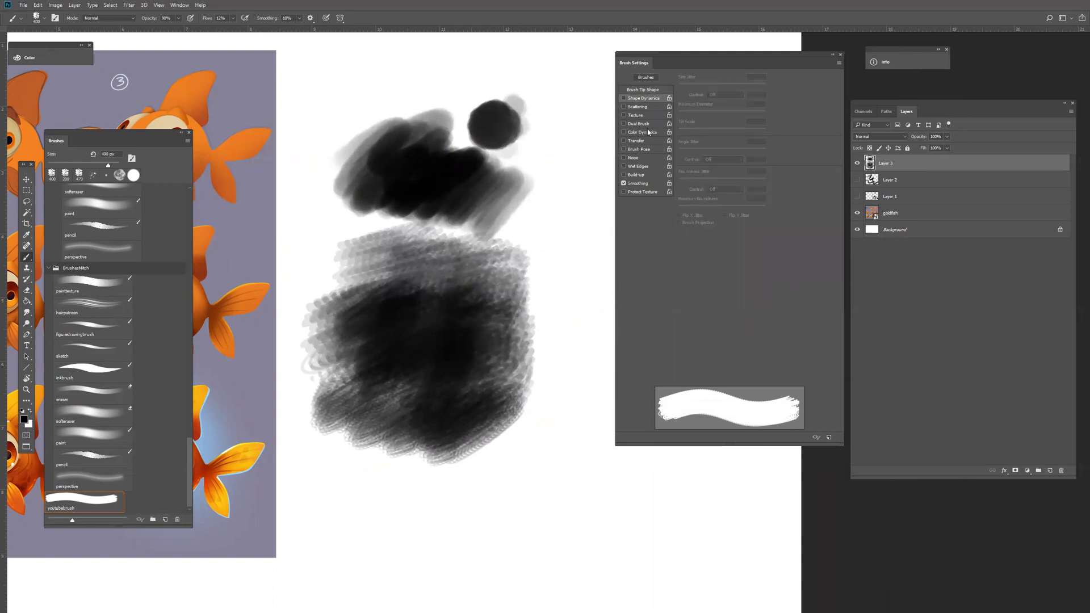
pyautogui.click(646, 148)
pyautogui.click(641, 108)
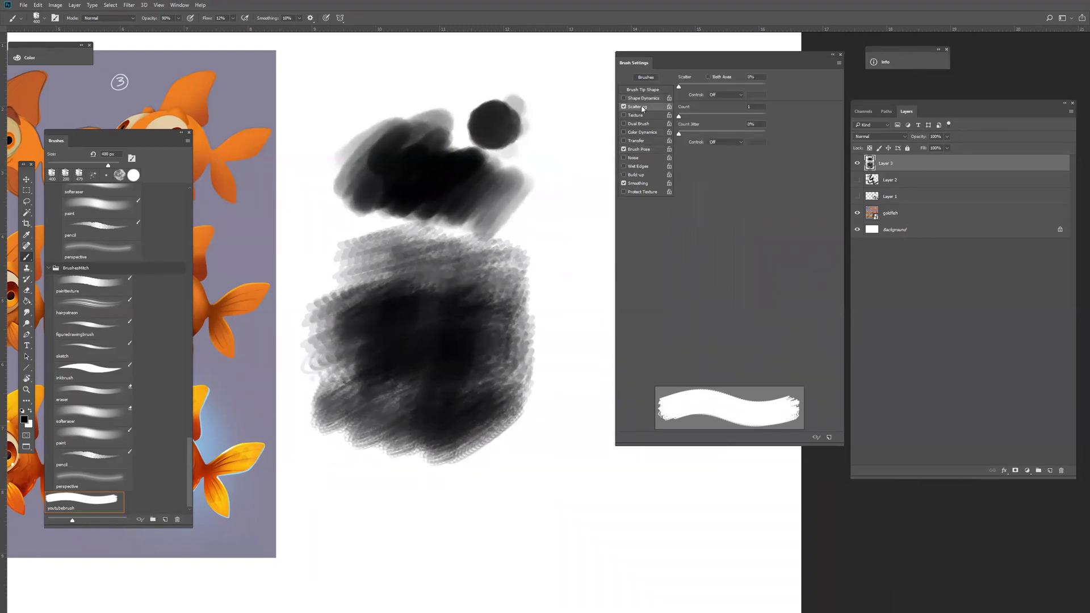
pyautogui.click(623, 107)
pyautogui.click(624, 148)
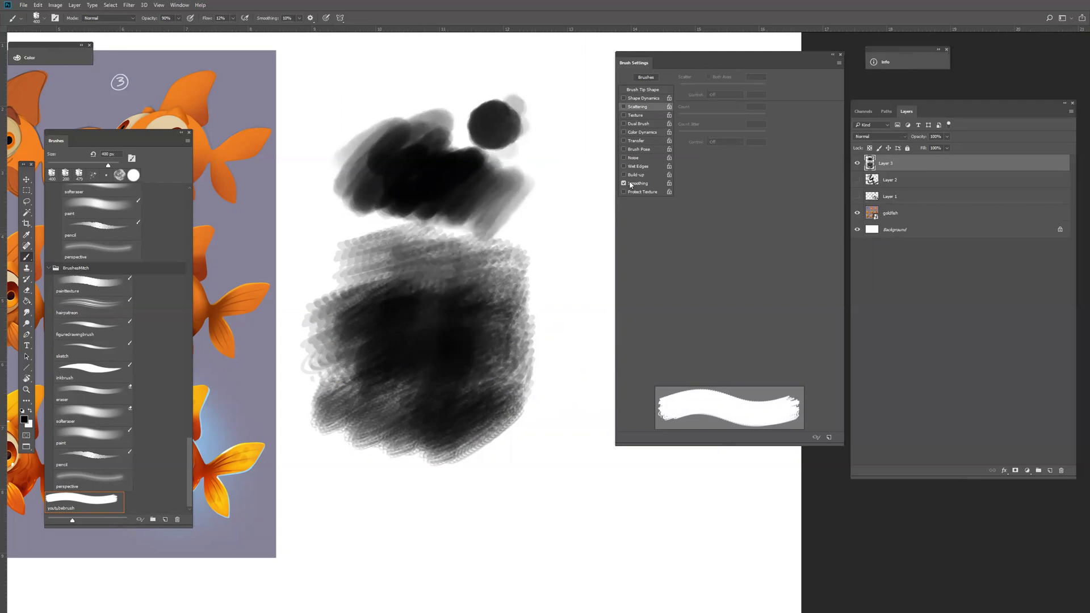
# Step: Hide Layer 3, add a new layer, and paint overlapping curved strands across it with the hair brush from Mitch Brushes
pyautogui.click(858, 164)
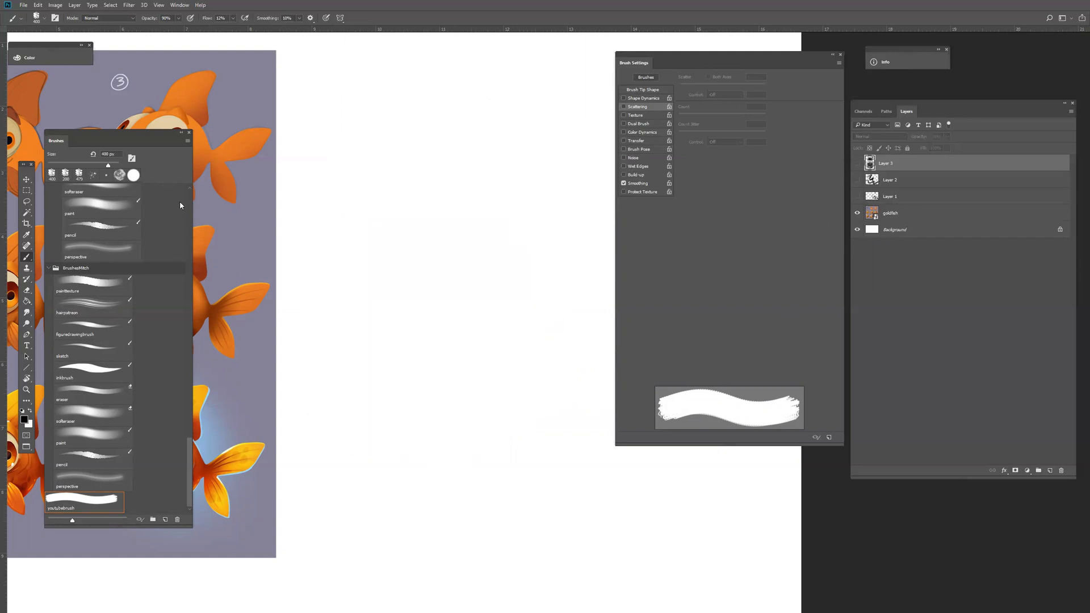
pyautogui.moveTo(188, 429); pyautogui.dragTo(181, 191)
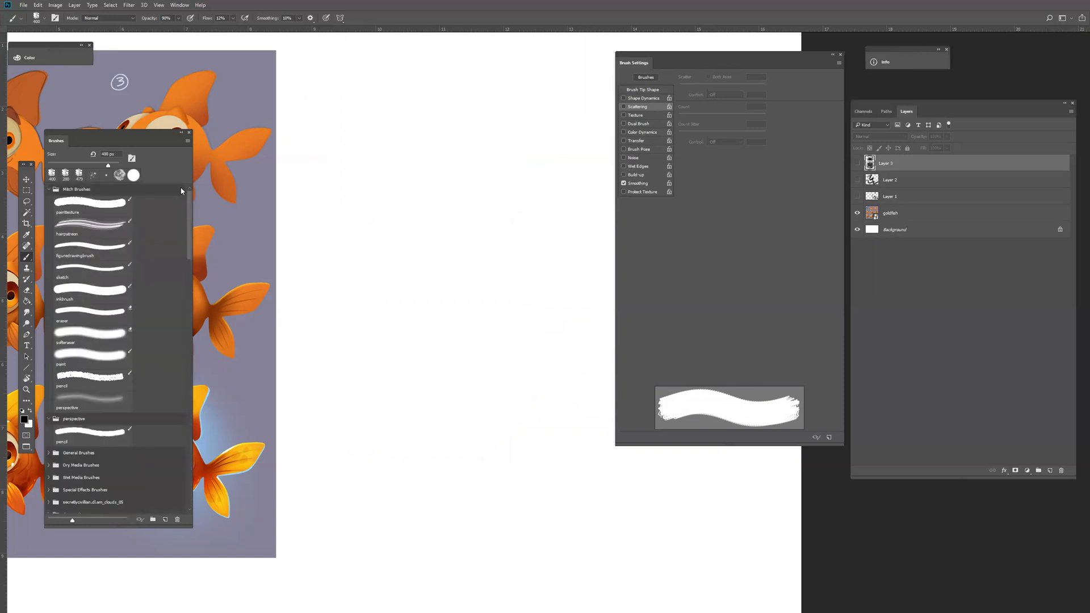
pyautogui.click(125, 221)
pyautogui.click(1048, 473)
pyautogui.moveTo(463, 85)
pyautogui.mouseDown()
pyautogui.moveTo(407, 187)
pyautogui.moveTo(418, 335)
pyautogui.moveTo(474, 431)
pyautogui.mouseUp()
pyautogui.moveTo(318, 222)
pyautogui.mouseDown()
pyautogui.moveTo(402, 281)
pyautogui.moveTo(491, 406)
pyautogui.moveTo(534, 431)
pyautogui.mouseUp()
pyautogui.moveTo(318, 278)
pyautogui.mouseDown()
pyautogui.moveTo(346, 278)
pyautogui.moveTo(432, 448)
pyautogui.mouseUp()
pyautogui.moveTo(335, 188)
pyautogui.mouseDown()
pyautogui.moveTo(369, 117)
pyautogui.moveTo(570, 363)
pyautogui.moveTo(559, 409)
pyautogui.mouseUp()
pyautogui.moveTo(432, 190); pyautogui.dragTo(622, 349)
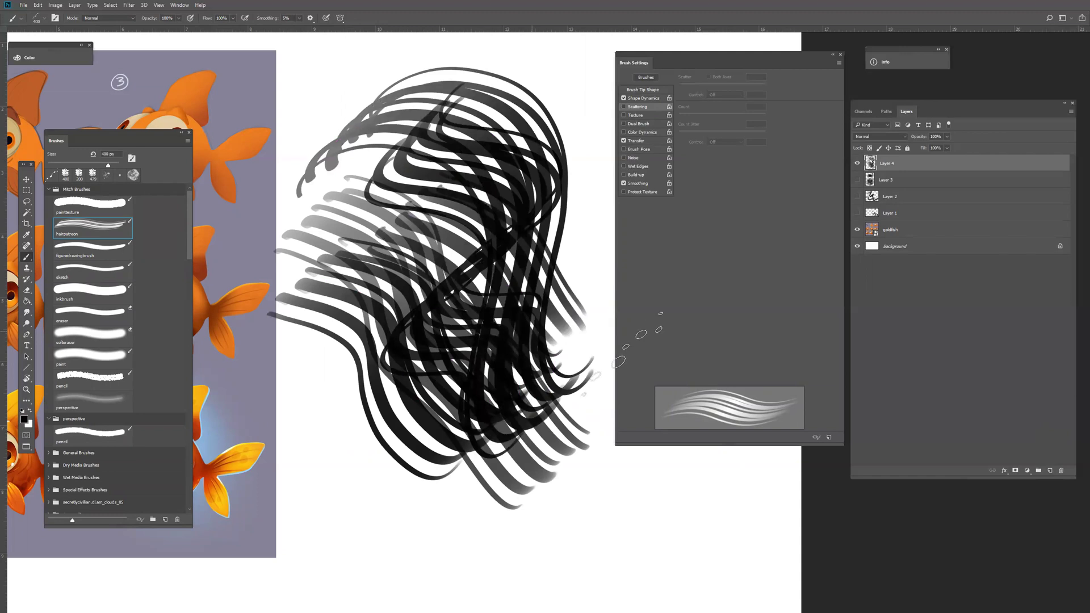
pyautogui.moveTo(335, 108)
pyautogui.mouseDown()
pyautogui.moveTo(369, 88)
pyautogui.moveTo(488, 233)
pyautogui.moveTo(544, 335)
pyautogui.mouseUp()
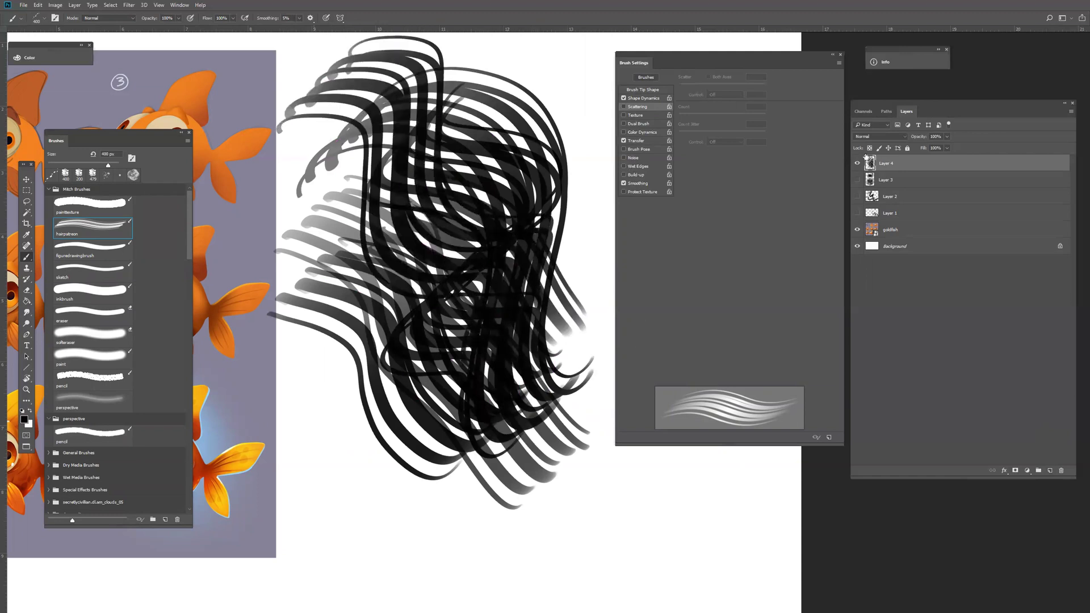
# Step: Hide Layer 4, add a new layer, and paint overlapping curved sweeps of strands with the hair brush
pyautogui.click(857, 163)
pyautogui.click(1049, 470)
pyautogui.moveTo(322, 126)
pyautogui.mouseDown()
pyautogui.moveTo(508, 245)
pyautogui.moveTo(494, 391)
pyautogui.mouseUp()
pyautogui.moveTo(318, 170); pyautogui.dragTo(417, 210)
pyautogui.moveTo(398, 91)
pyautogui.mouseDown()
pyautogui.moveTo(542, 173)
pyautogui.moveTo(553, 318)
pyautogui.mouseUp()
pyautogui.moveTo(340, 187)
pyautogui.mouseDown()
pyautogui.moveTo(460, 391)
pyautogui.moveTo(465, 448)
pyautogui.mouseUp()
pyautogui.moveTo(334, 221); pyautogui.dragTo(483, 428)
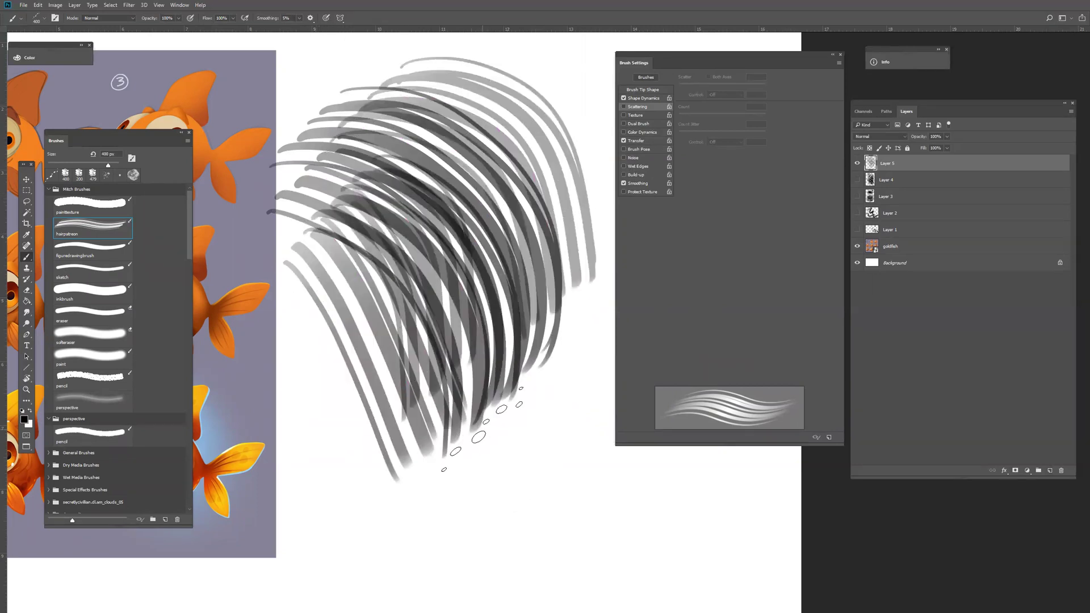
# Step: Hide Layer 5, add a new layer, stamp a single hair-brush dab, and paint one long S-shaped band of strands across it
pyautogui.click(857, 163)
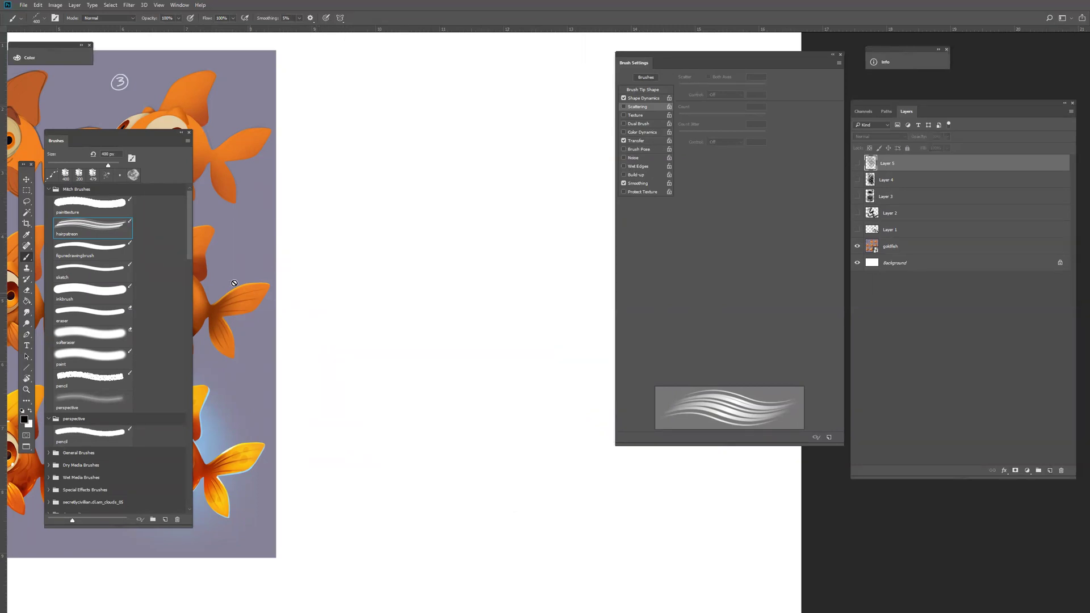
pyautogui.click(1051, 470)
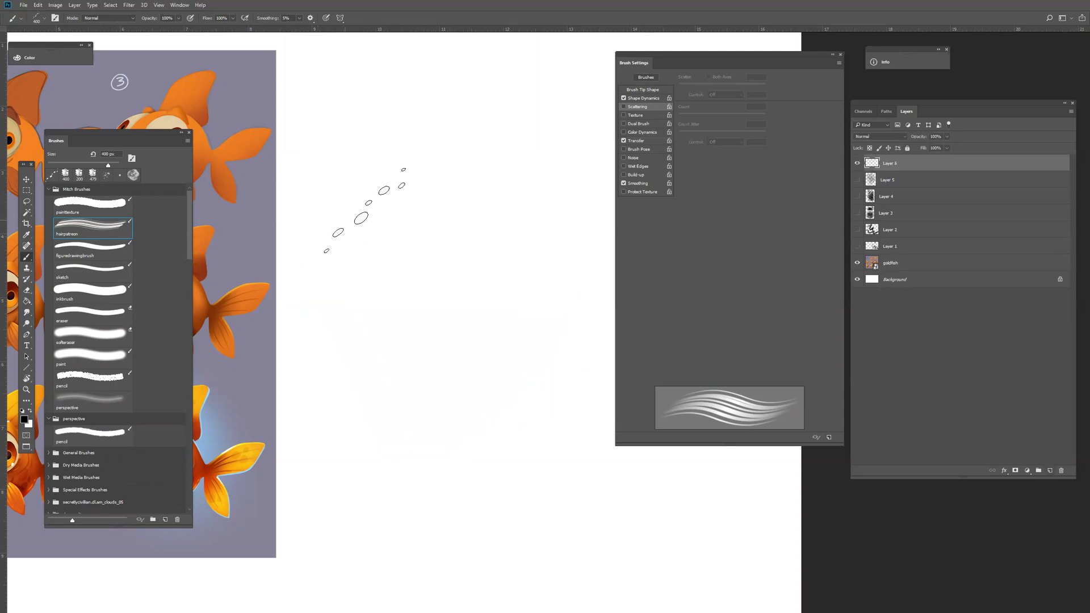
pyautogui.click(410, 200)
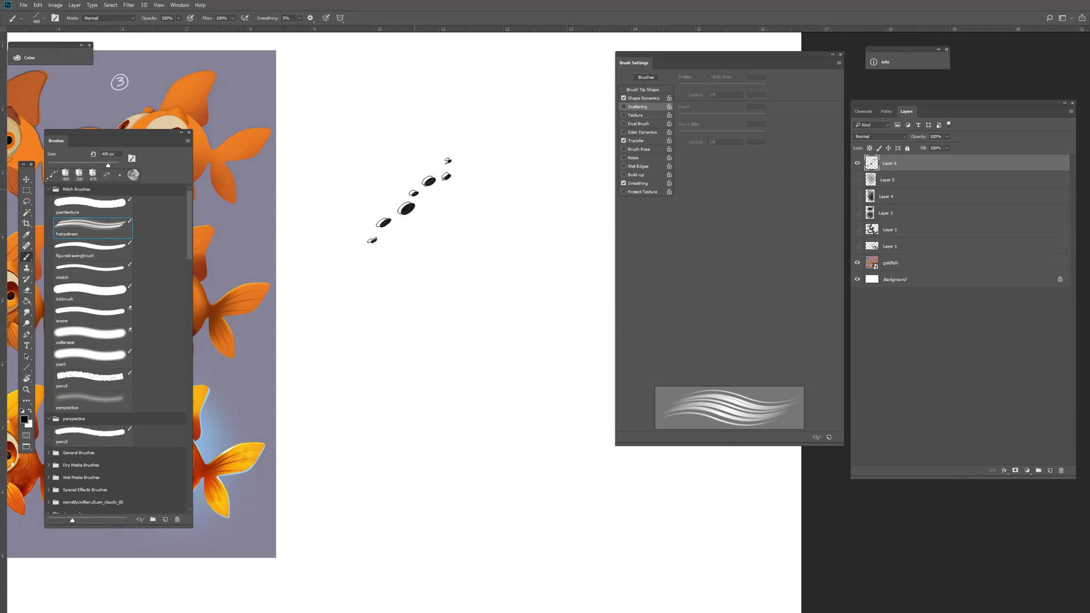
pyautogui.click(348, 124)
pyautogui.moveTo(403, 164)
pyautogui.mouseDown()
pyautogui.moveTo(506, 335)
pyautogui.moveTo(532, 465)
pyautogui.moveTo(598, 498)
pyautogui.moveTo(572, 565)
pyautogui.mouseUp()
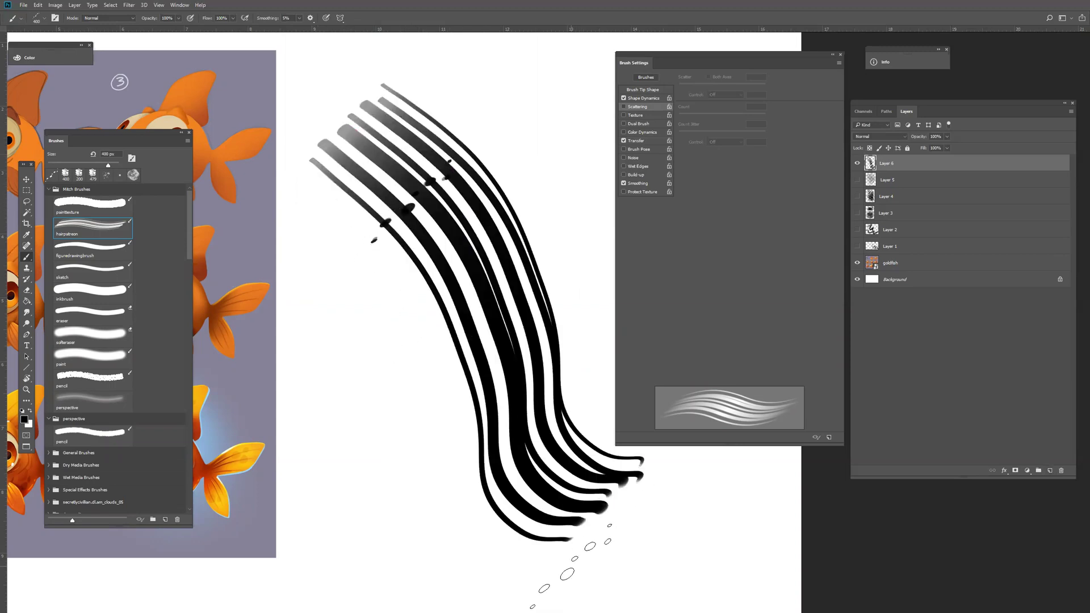
# Step: Paint a large grey blob with the figuredrawingbrush, and sketch a circle with curved inner lines above the strands at 40 px
pyautogui.click(102, 251)
pyautogui.moveTo(321, 281)
pyautogui.mouseDown()
pyautogui.moveTo(357, 300)
pyautogui.moveTo(391, 352)
pyautogui.mouseUp()
pyautogui.press('[')
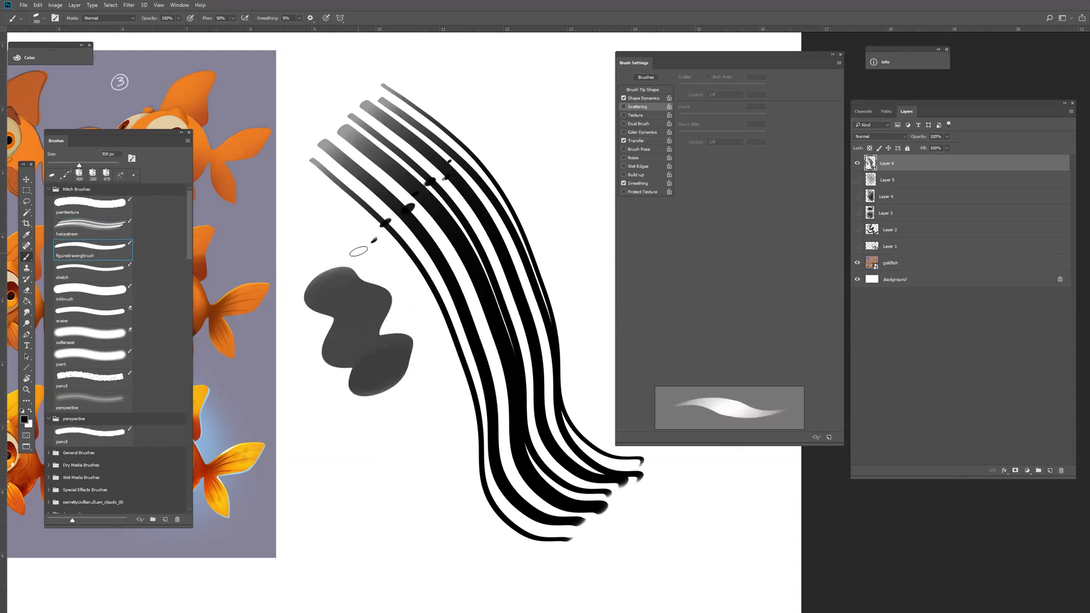
pyautogui.press('[')
pyautogui.press('[')
pyautogui.press('[')
pyautogui.moveTo(499, 86)
pyautogui.mouseDown()
pyautogui.moveTo(523, 89)
pyautogui.moveTo(548, 63)
pyautogui.moveTo(562, 74)
pyautogui.moveTo(482, 76)
pyautogui.mouseUp()
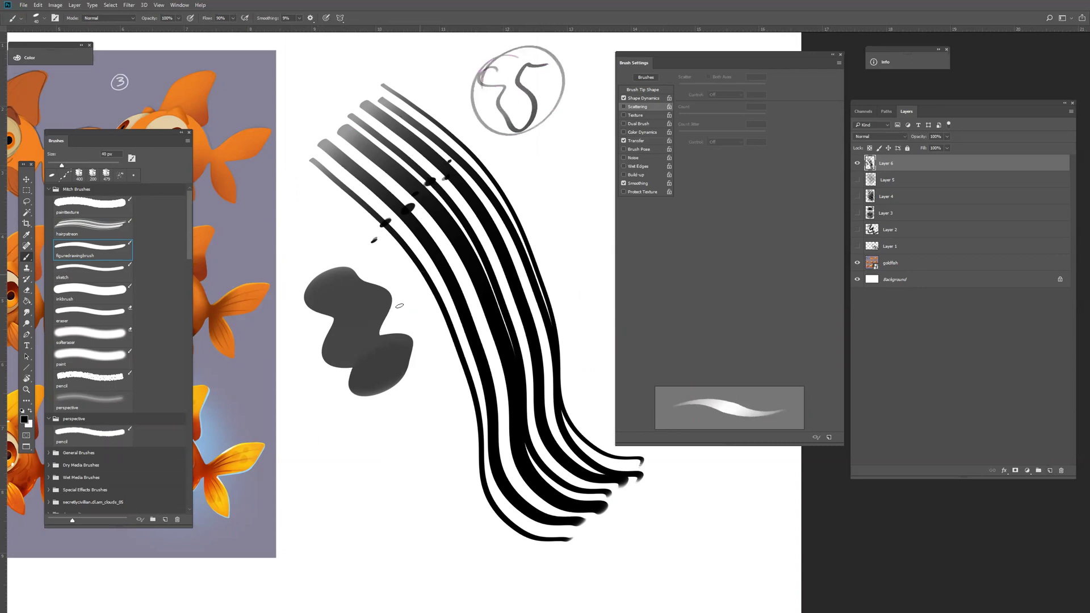
# Step: Draw a short zigzag line with the inkbrush at 25 px, and check its Shape Dynamics settings
pyautogui.click(95, 295)
pyautogui.press('[')
pyautogui.press('[')
pyautogui.press('[')
pyautogui.moveTo(510, 157)
pyautogui.mouseDown()
pyautogui.moveTo(540, 160)
pyautogui.moveTo(559, 216)
pyautogui.mouseUp()
pyautogui.click(647, 99)
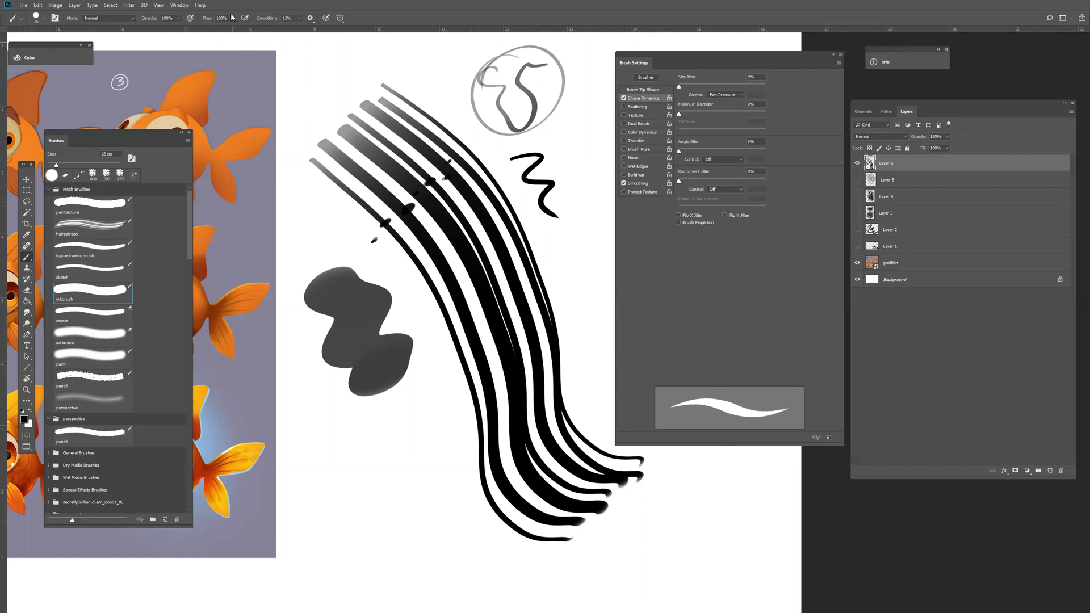
# Step: Draw a long looping line with the inkbrush at about 60% Smoothing, and wavy lines beside it at 0% Smoothing
pyautogui.click(298, 19)
pyautogui.moveTo(305, 416)
pyautogui.mouseDown()
pyautogui.moveTo(362, 438)
pyautogui.moveTo(335, 519)
pyautogui.moveTo(386, 471)
pyautogui.moveTo(421, 396)
pyautogui.moveTo(399, 476)
pyautogui.moveTo(419, 512)
pyautogui.moveTo(435, 447)
pyautogui.moveTo(439, 509)
pyautogui.moveTo(391, 582)
pyautogui.moveTo(514, 570)
pyautogui.mouseUp()
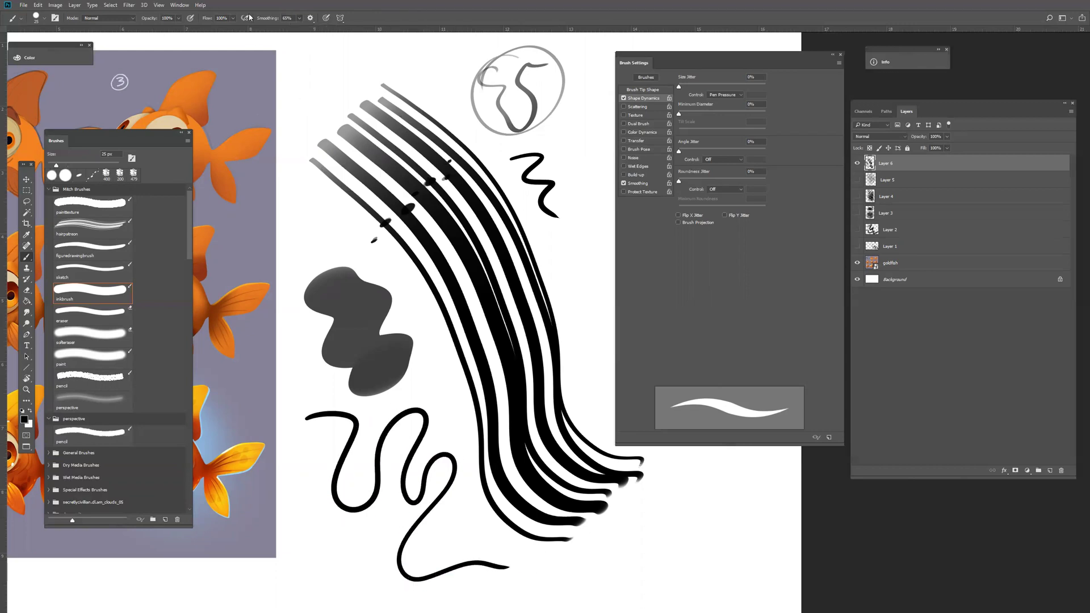
pyautogui.moveTo(296, 22); pyautogui.dragTo(282, 30)
pyautogui.moveTo(283, 465)
pyautogui.mouseDown()
pyautogui.moveTo(295, 495)
pyautogui.moveTo(350, 536)
pyautogui.moveTo(366, 579)
pyautogui.moveTo(388, 593)
pyautogui.moveTo(552, 585)
pyautogui.mouseUp()
pyautogui.moveTo(464, 530)
pyautogui.mouseDown()
pyautogui.moveTo(545, 555)
pyautogui.moveTo(619, 542)
pyautogui.mouseUp()
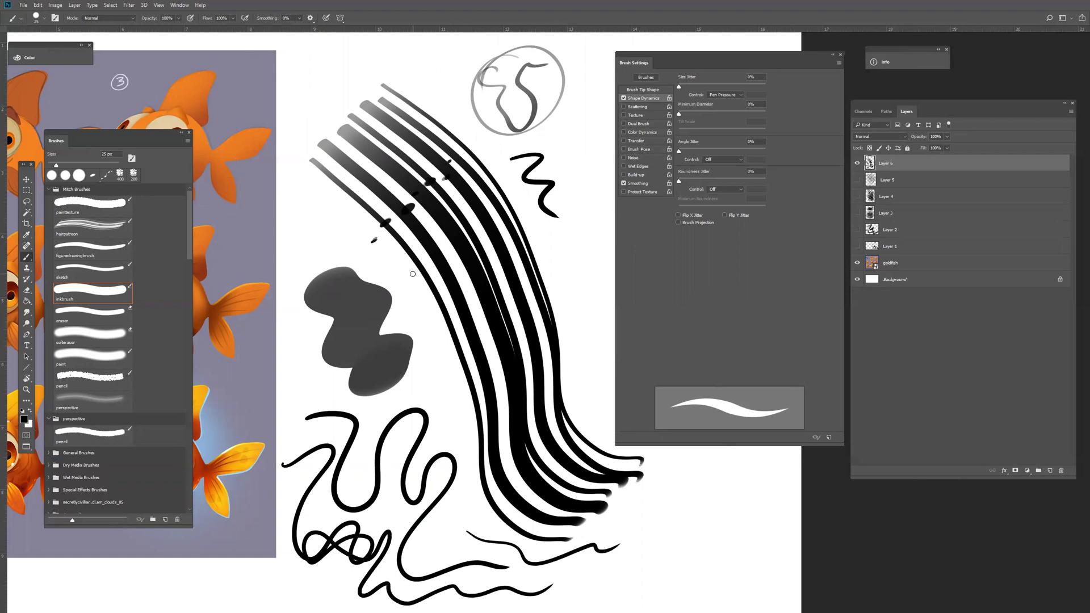
# Step: Set the inkbrush to 15 px, draw small squiggles beside the strands, and add another squiggle with Smoothing at about 69%
pyautogui.press('[')
pyautogui.press('[')
pyautogui.moveTo(569, 278)
pyautogui.mouseDown()
pyautogui.moveTo(602, 309)
pyautogui.moveTo(585, 322)
pyautogui.moveTo(593, 340)
pyautogui.mouseUp()
pyautogui.moveTo(525, 347); pyautogui.dragTo(358, 334)
pyautogui.moveTo(455, 261)
pyautogui.mouseDown()
pyautogui.moveTo(482, 264)
pyautogui.moveTo(484, 300)
pyautogui.moveTo(450, 293)
pyautogui.moveTo(491, 347)
pyautogui.moveTo(500, 251)
pyautogui.moveTo(529, 271)
pyautogui.moveTo(518, 226)
pyautogui.moveTo(535, 242)
pyautogui.moveTo(547, 226)
pyautogui.moveTo(539, 211)
pyautogui.moveTo(487, 236)
pyautogui.mouseUp()
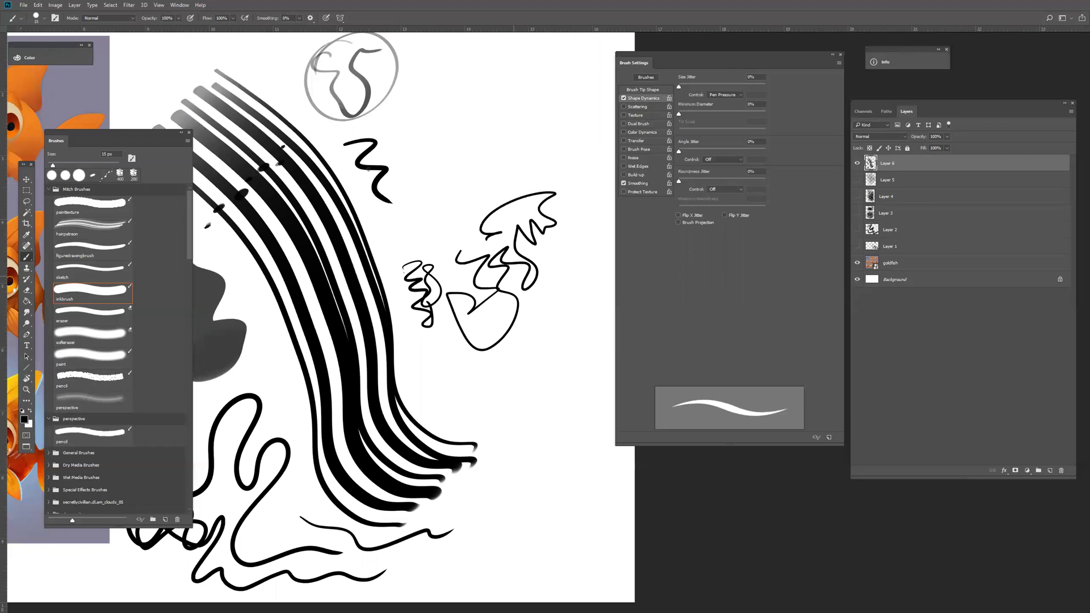
pyautogui.click(300, 18)
pyautogui.moveTo(457, 369)
pyautogui.mouseDown()
pyautogui.moveTo(471, 398)
pyautogui.moveTo(490, 368)
pyautogui.moveTo(523, 365)
pyautogui.moveTo(517, 416)
pyautogui.moveTo(570, 304)
pyautogui.moveTo(590, 348)
pyautogui.moveTo(566, 403)
pyautogui.moveTo(473, 394)
pyautogui.moveTo(532, 416)
pyautogui.moveTo(553, 445)
pyautogui.moveTo(575, 370)
pyautogui.moveTo(588, 382)
pyautogui.moveTo(591, 454)
pyautogui.mouseUp()
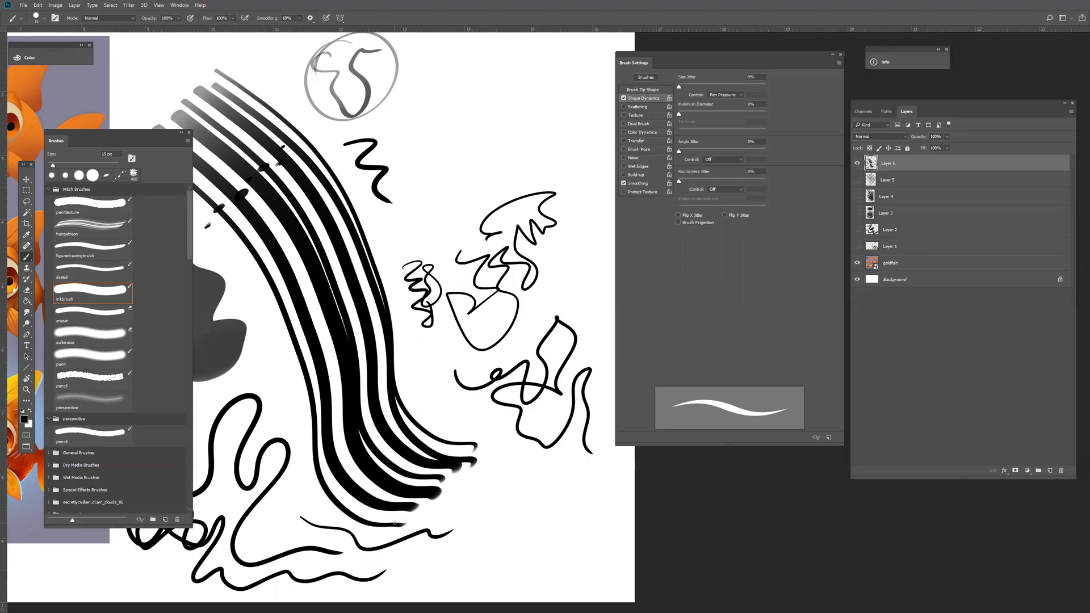
# Step: Erase parts of the small squiggles on Layer 6 with the eraser and softeraser brushes
pyautogui.click(94, 312)
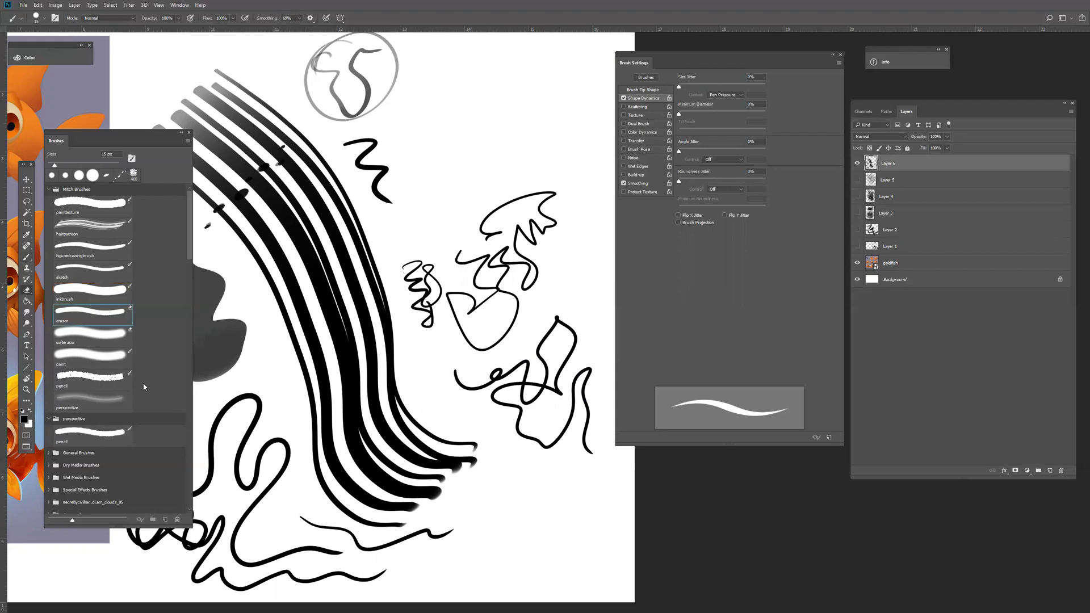
pyautogui.moveTo(497, 211); pyautogui.dragTo(483, 233)
pyautogui.moveTo(469, 277); pyautogui.dragTo(441, 292)
pyautogui.press('.')
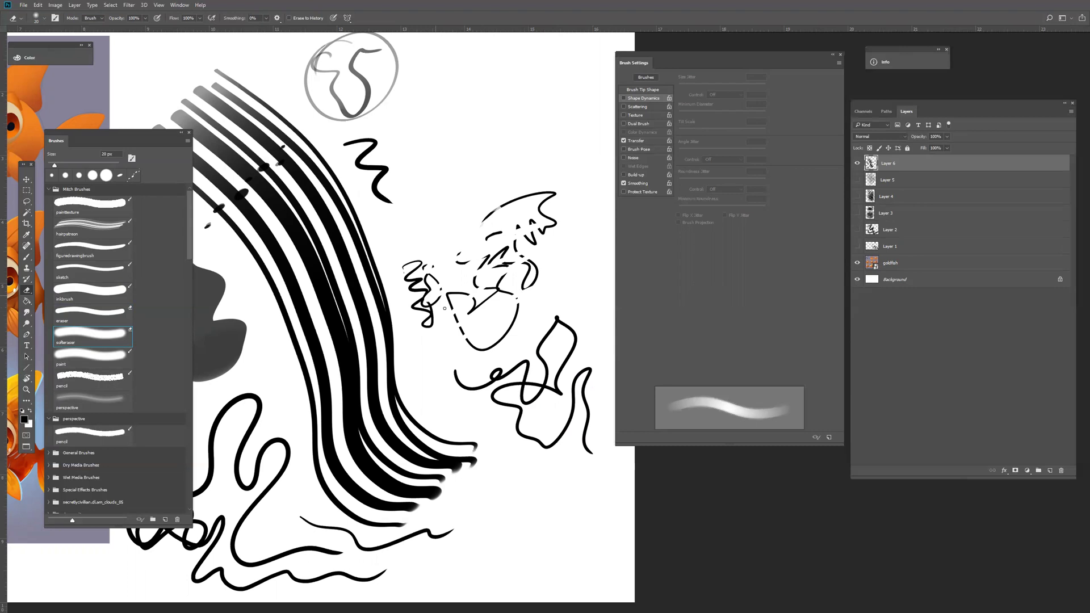
# Step: Hide Layer 6, add a new layer, and build up a soft dark patch with the paint brush at 250 px
pyautogui.click(96, 356)
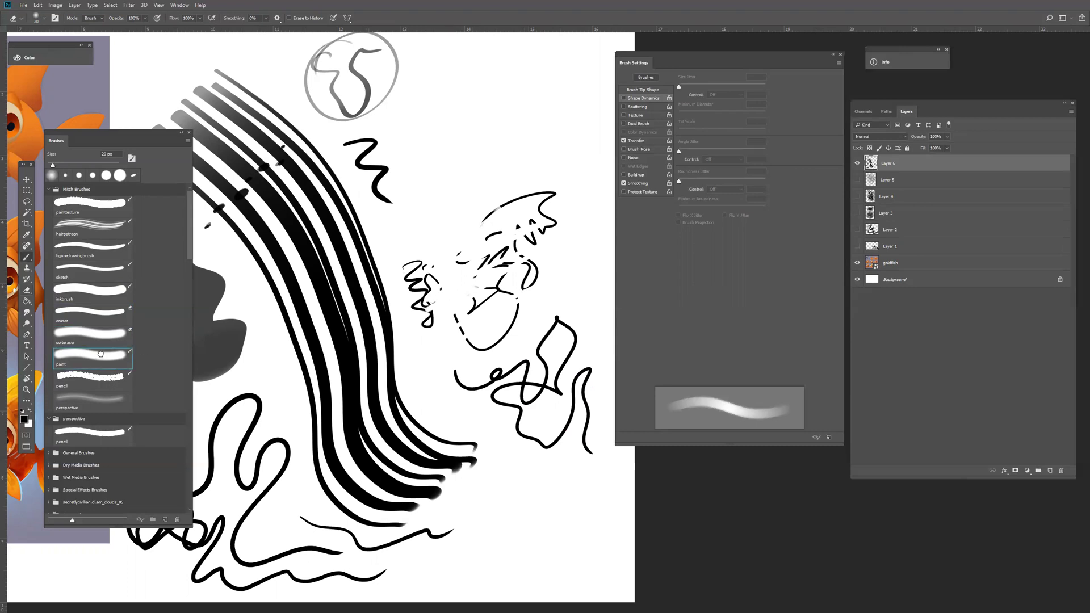
pyautogui.click(857, 163)
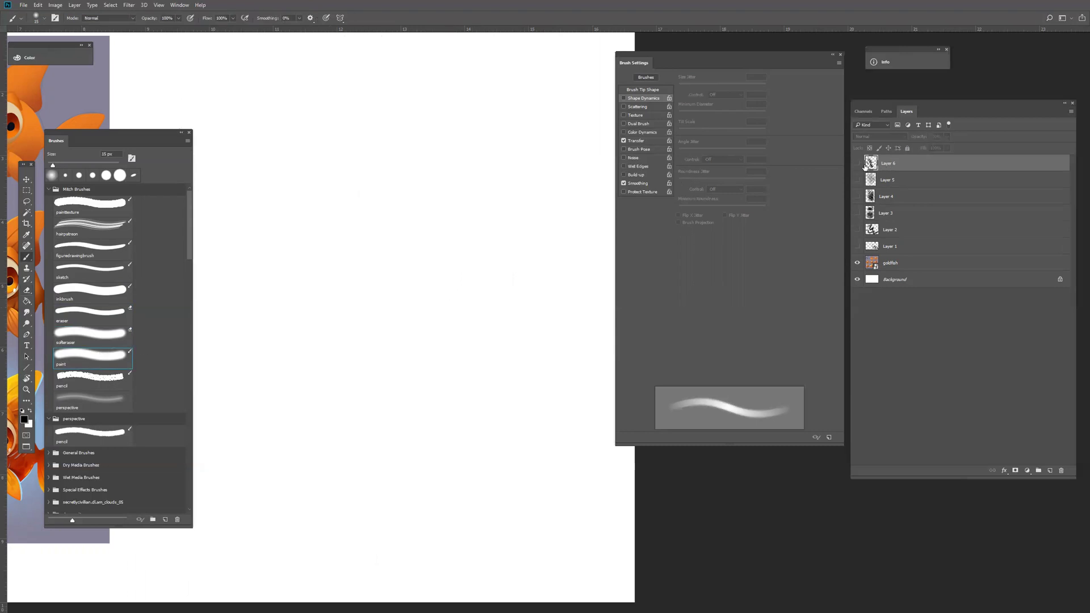
pyautogui.click(1049, 470)
pyautogui.press(']')
pyautogui.press(']')
pyautogui.press(']')
pyautogui.press(']')
pyautogui.press(']')
pyautogui.press(']')
pyautogui.press(']')
pyautogui.press(']')
pyautogui.press(']')
pyautogui.press(']')
pyautogui.press(']')
pyautogui.press(']')
pyautogui.press(']')
pyautogui.press(']')
pyautogui.press(']')
pyautogui.press(']')
pyautogui.press(']')
pyautogui.moveTo(394, 190)
pyautogui.mouseDown()
pyautogui.moveTo(380, 248)
pyautogui.moveTo(300, 298)
pyautogui.mouseUp()
pyautogui.moveTo(387, 236)
pyautogui.mouseDown()
pyautogui.moveTo(313, 315)
pyautogui.moveTo(352, 315)
pyautogui.moveTo(417, 232)
pyautogui.moveTo(334, 324)
pyautogui.moveTo(303, 319)
pyautogui.moveTo(403, 218)
pyautogui.moveTo(348, 285)
pyautogui.moveTo(315, 299)
pyautogui.moveTo(393, 229)
pyautogui.moveTo(330, 307)
pyautogui.moveTo(353, 330)
pyautogui.moveTo(396, 291)
pyautogui.moveTo(290, 356)
pyautogui.moveTo(419, 300)
pyautogui.mouseUp()
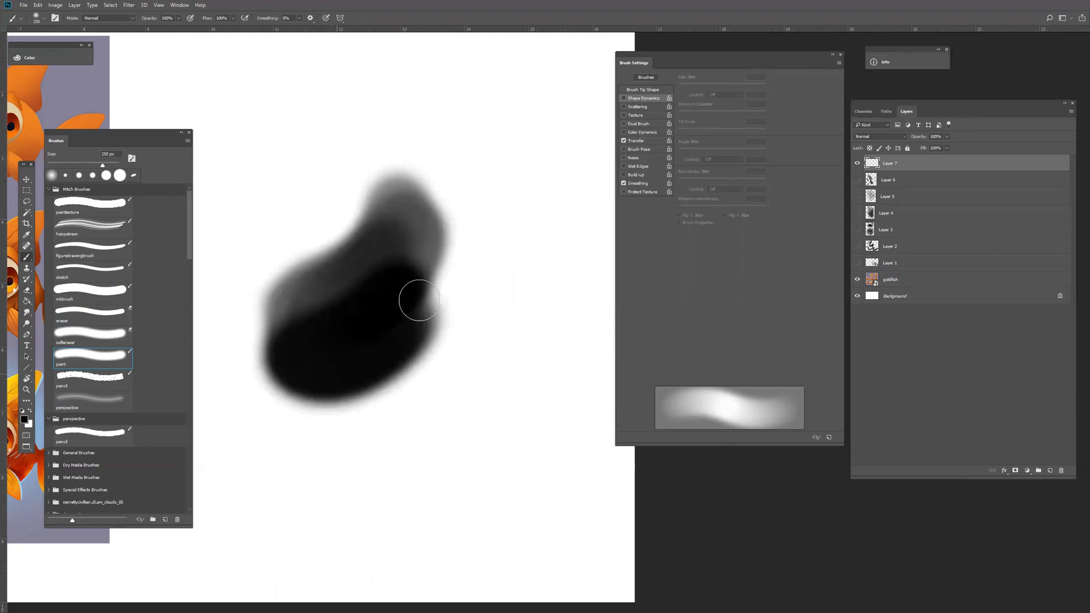
# Step: Check the paint brush's Transfer and Brush Tip Shape settings, and choose the soft round 249 px tip
pyautogui.click(642, 142)
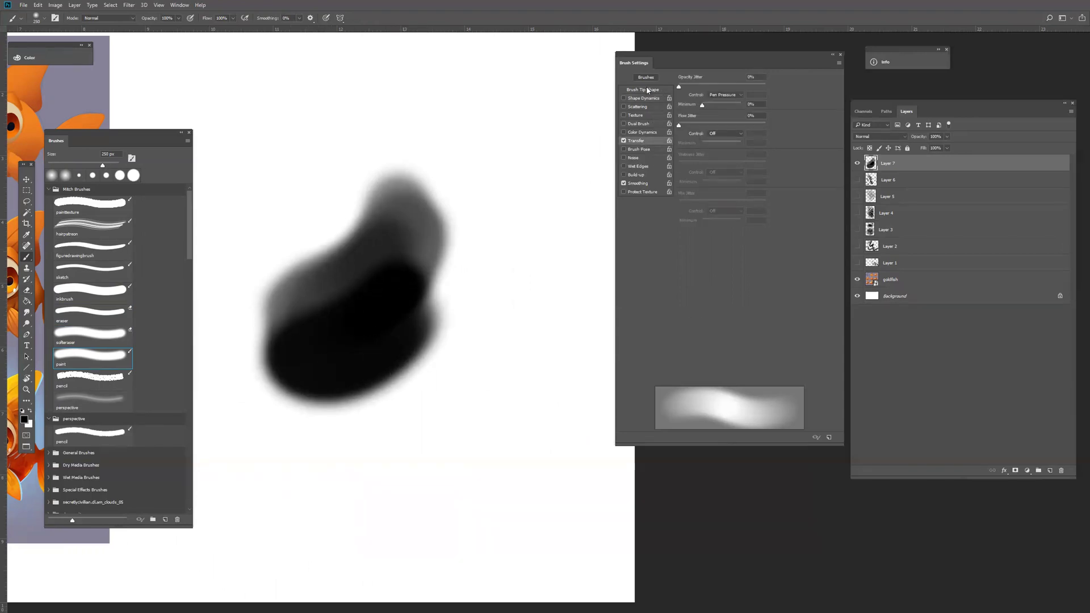
pyautogui.click(648, 90)
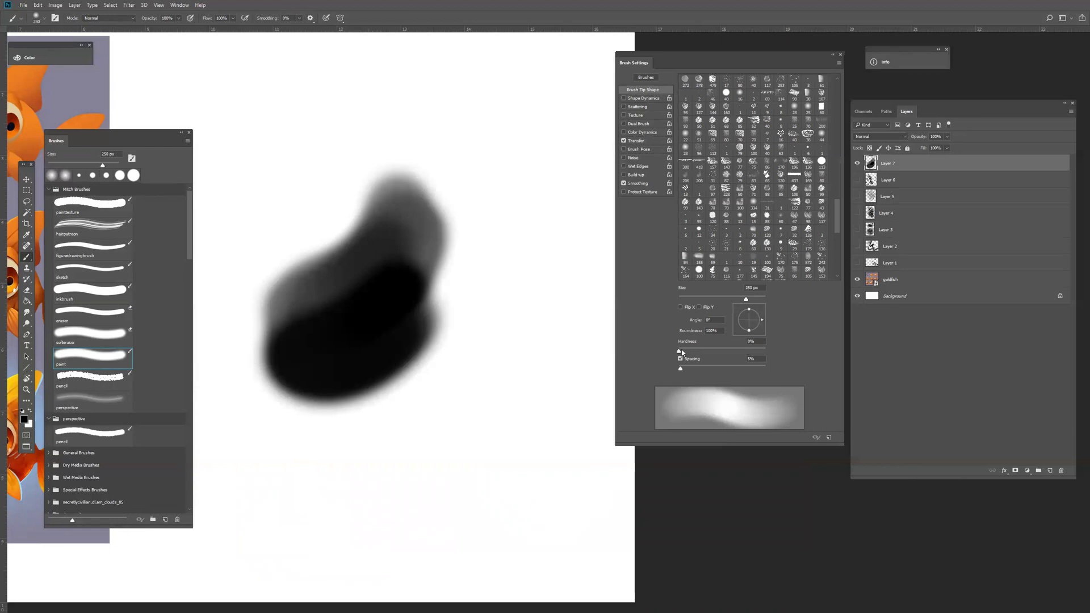
pyautogui.scroll(5, 753, 176)
pyautogui.click(780, 79)
# Step: Paint more soft overlapping strokes around the dark patch, and soft dark shading over the middle row of goldfish
pyautogui.moveTo(391, 196)
pyautogui.mouseDown()
pyautogui.moveTo(375, 170)
pyautogui.moveTo(341, 255)
pyautogui.moveTo(329, 187)
pyautogui.moveTo(383, 268)
pyautogui.moveTo(420, 238)
pyautogui.moveTo(256, 194)
pyautogui.moveTo(323, 170)
pyautogui.moveTo(474, 151)
pyautogui.moveTo(365, 267)
pyautogui.moveTo(536, 300)
pyautogui.moveTo(793, 319)
pyautogui.mouseUp()
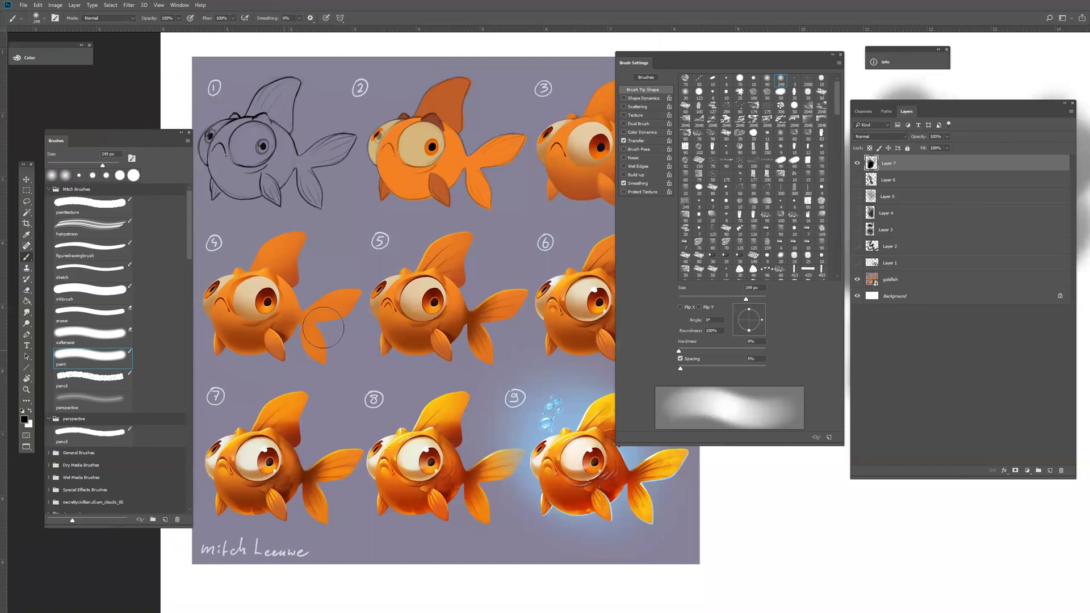
pyautogui.moveTo(363, 324)
pyautogui.mouseDown()
pyautogui.moveTo(448, 346)
pyautogui.moveTo(478, 313)
pyautogui.moveTo(360, 331)
pyautogui.moveTo(477, 272)
pyautogui.moveTo(355, 334)
pyautogui.moveTo(471, 316)
pyautogui.moveTo(225, 330)
pyautogui.moveTo(377, 352)
pyautogui.moveTo(324, 374)
pyautogui.moveTo(363, 364)
pyautogui.moveTo(397, 318)
pyautogui.mouseUp()
pyautogui.moveTo(522, 324); pyautogui.dragTo(391, 324)
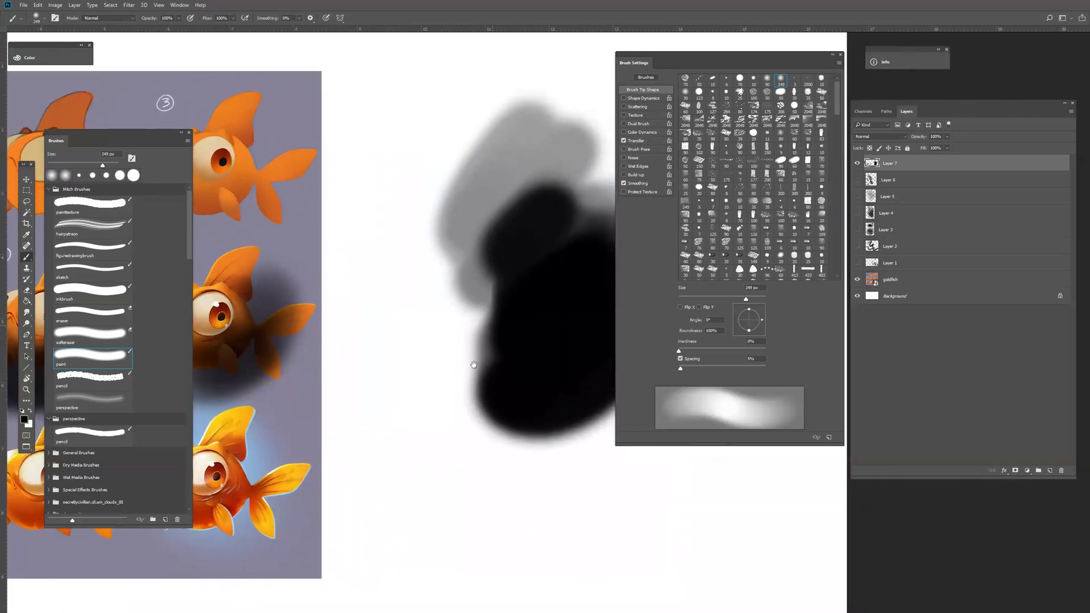
pyautogui.moveTo(486, 352); pyautogui.dragTo(354, 350)
# Step: Paint a rough textured patch beside the soft one with the pencil brush from Mitch Brushes at 70 px
pyautogui.click(89, 377)
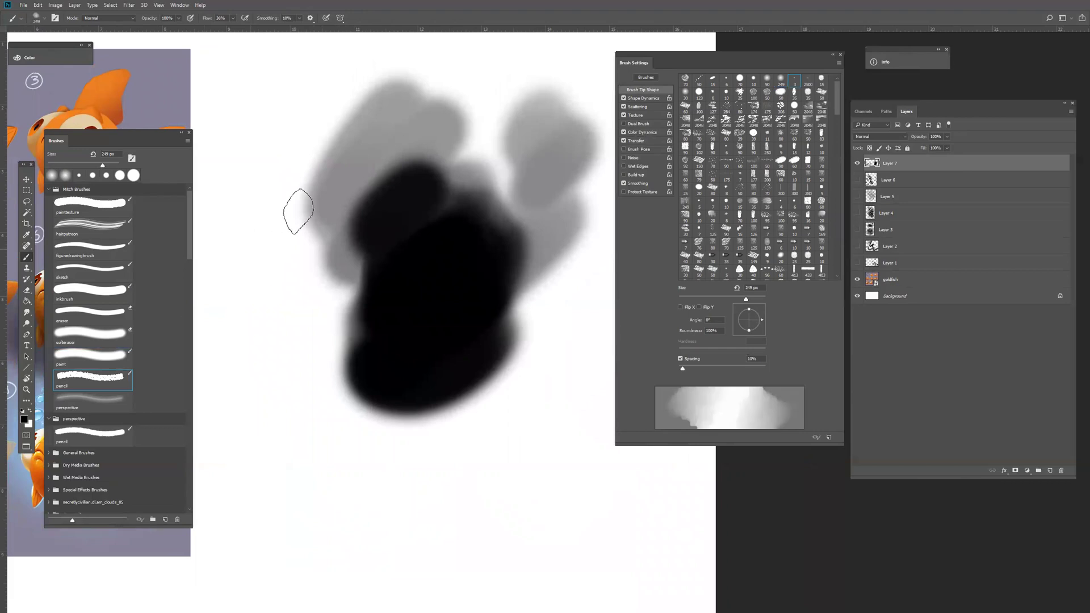
pyautogui.press('[')
pyautogui.press('[')
pyautogui.press('[')
pyautogui.press('[')
pyautogui.press('[')
pyautogui.press('[')
pyautogui.press('[')
pyautogui.moveTo(227, 127)
pyautogui.mouseDown()
pyautogui.moveTo(264, 186)
pyautogui.moveTo(250, 252)
pyautogui.moveTo(282, 296)
pyautogui.mouseUp()
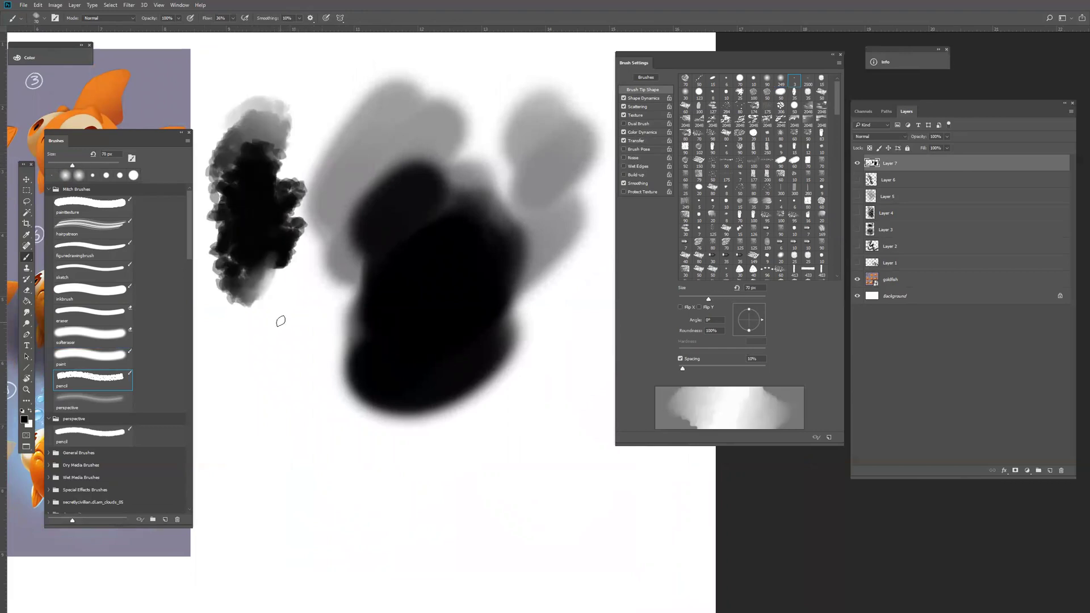
# Step: Reduce the pencil brush to 15 px and draw a short hooked stroke below the textured patch
pyautogui.press('[')
pyautogui.press('[')
pyautogui.press('[')
pyautogui.press('[')
pyautogui.press('[')
pyautogui.press('[')
pyautogui.moveTo(246, 345)
pyautogui.mouseDown()
pyautogui.moveTo(289, 321)
pyautogui.moveTo(284, 388)
pyautogui.mouseUp()
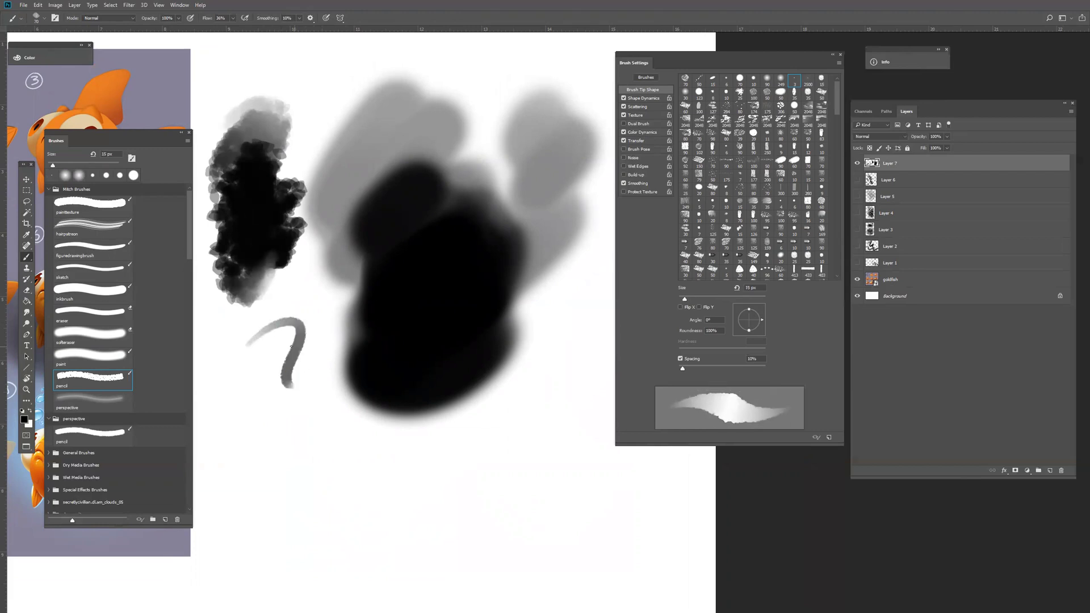
# Step: Draw a circle with inner spirals using the pencil brush at 9 px and 1% Smoothing, and a small scribble with the sketch brush
pyautogui.press('[')
pyautogui.click(299, 18)
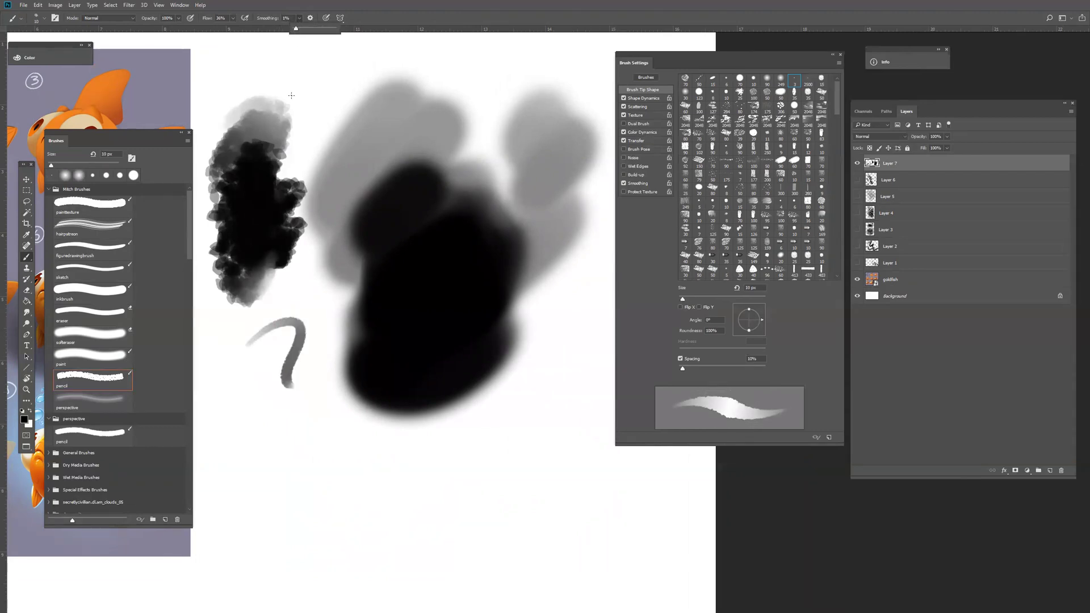
pyautogui.press('[')
pyautogui.moveTo(258, 393)
pyautogui.mouseDown()
pyautogui.moveTo(286, 413)
pyautogui.moveTo(231, 389)
pyautogui.moveTo(312, 422)
pyautogui.mouseUp()
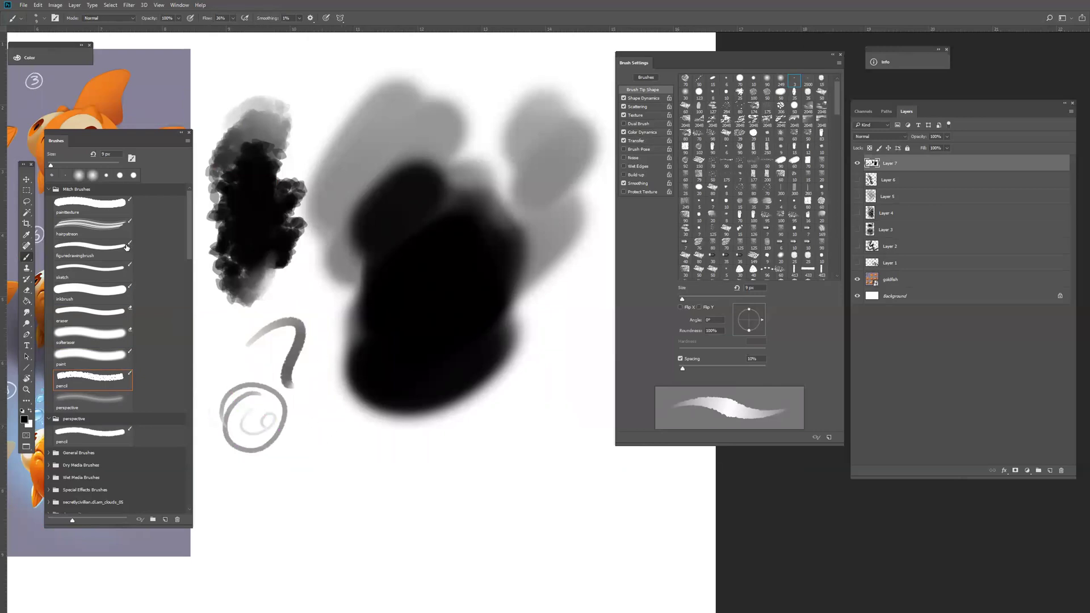
pyautogui.click(93, 272)
pyautogui.moveTo(311, 97); pyautogui.dragTo(390, 69)
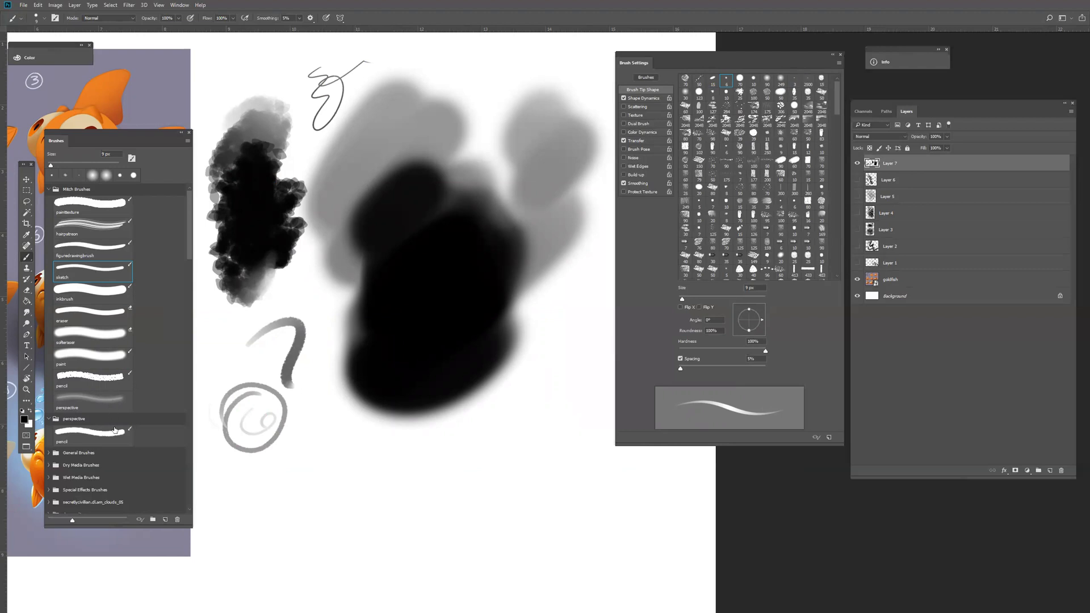
# Step: Hide Layer 7, add a new layer, and stamp a radial line grid with the perspective brush
pyautogui.click(856, 163)
pyautogui.click(1050, 471)
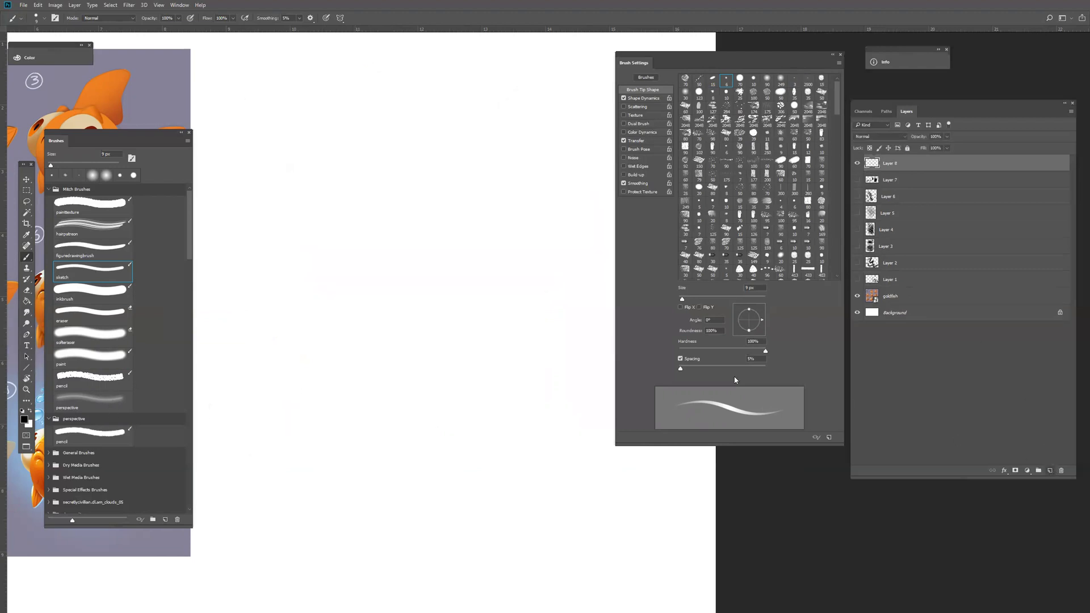
pyautogui.click(93, 404)
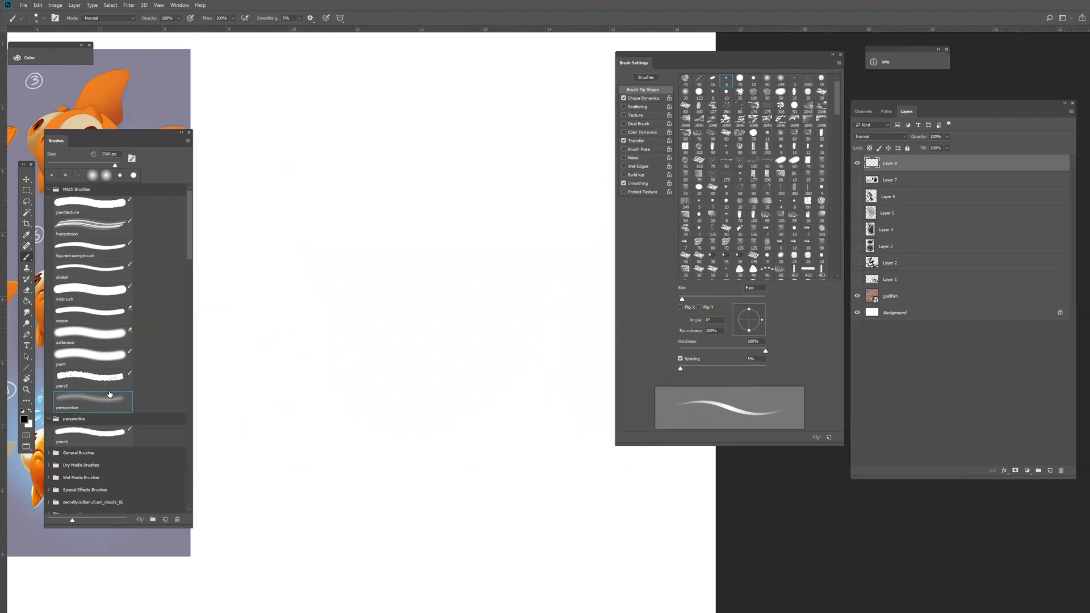
pyautogui.click(299, 275)
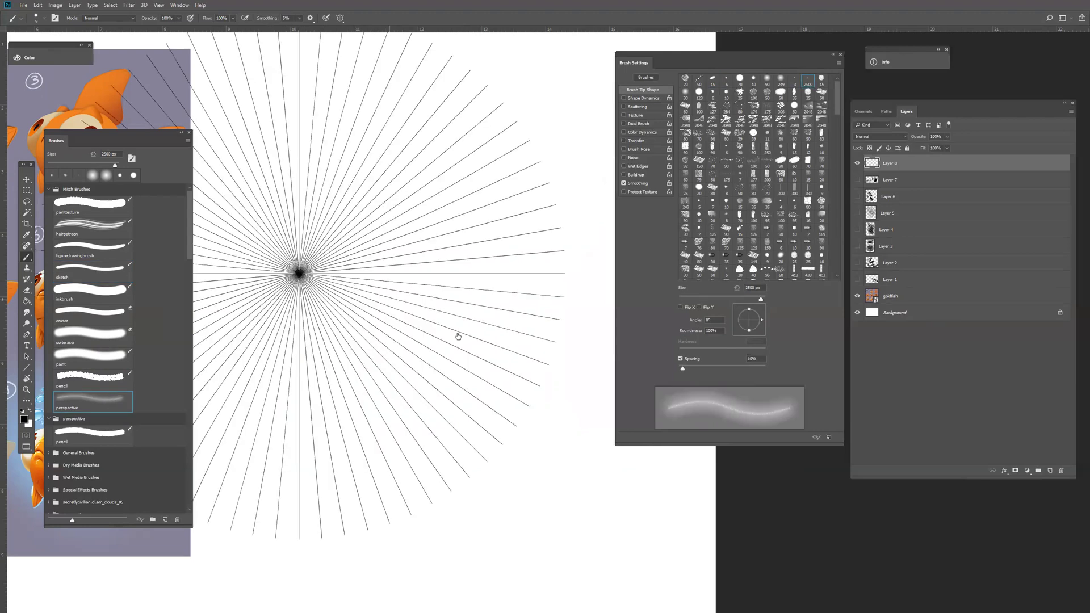
# Step: Add another layer and stamp a second perspective grid so its vanishing point lies apart from the first
pyautogui.click(1050, 470)
pyautogui.moveTo(433, 288)
pyautogui.mouseDown()
pyautogui.moveTo(384, 306)
pyautogui.moveTo(340, 299)
pyautogui.moveTo(467, 294)
pyautogui.mouseUp()
pyautogui.click(374, 287)
pyautogui.click(272, 281)
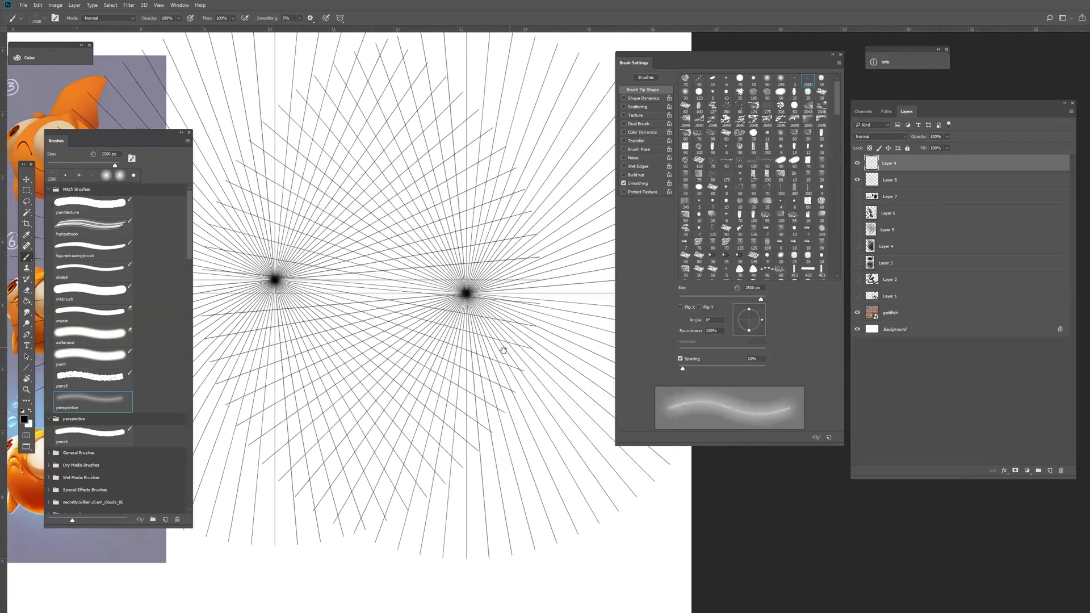
# Step: Add a new layer above the perspective grids and select the sketch brush, adjusting its size
pyautogui.click(1048, 470)
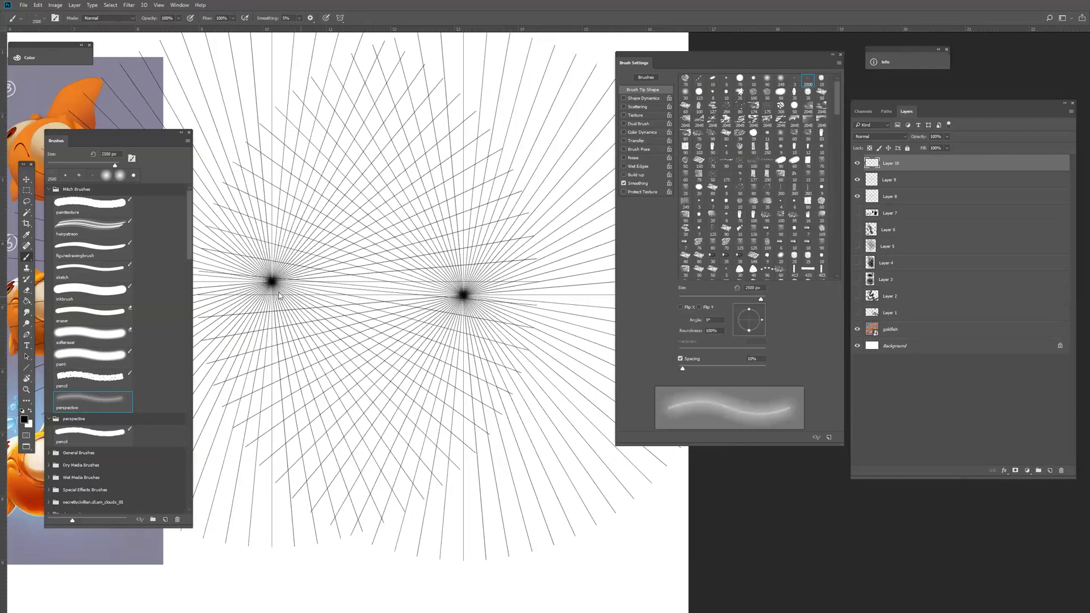
pyautogui.click(94, 274)
pyautogui.press('p')
pyautogui.press('b')
pyautogui.press('[')
pyautogui.press('[')
pyautogui.press('[')
pyautogui.press('[')
pyautogui.press('[')
pyautogui.press('[')
pyautogui.press('[')
pyautogui.press('[')
pyautogui.press('[')
pyautogui.press('[')
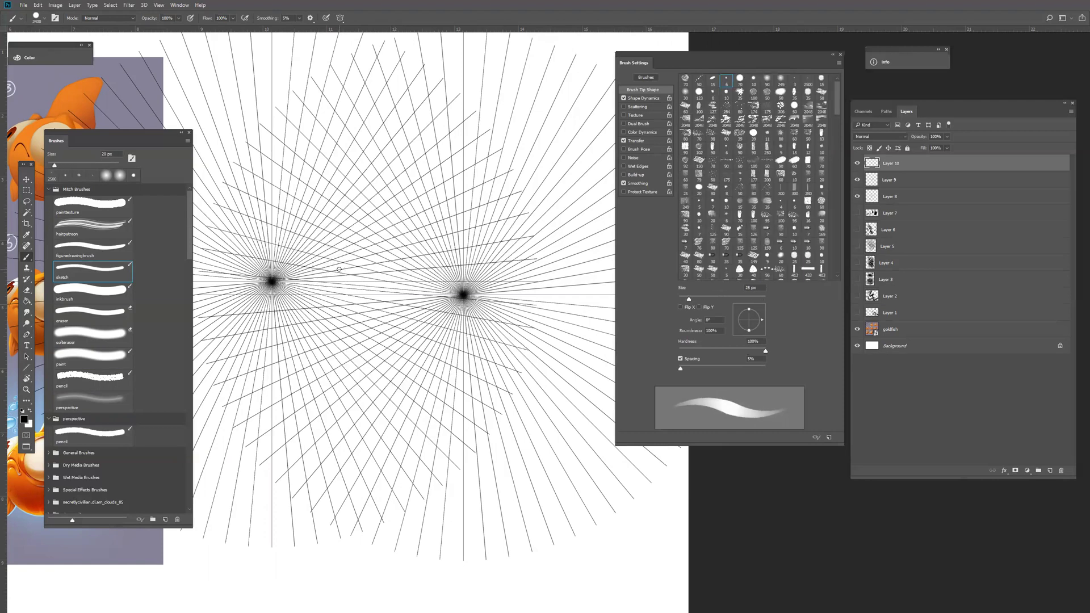
# Step: Set the foreground colour to red (cd0707)
pyautogui.click(23, 419)
pyautogui.moveTo(354, 353); pyautogui.dragTo(400, 341)
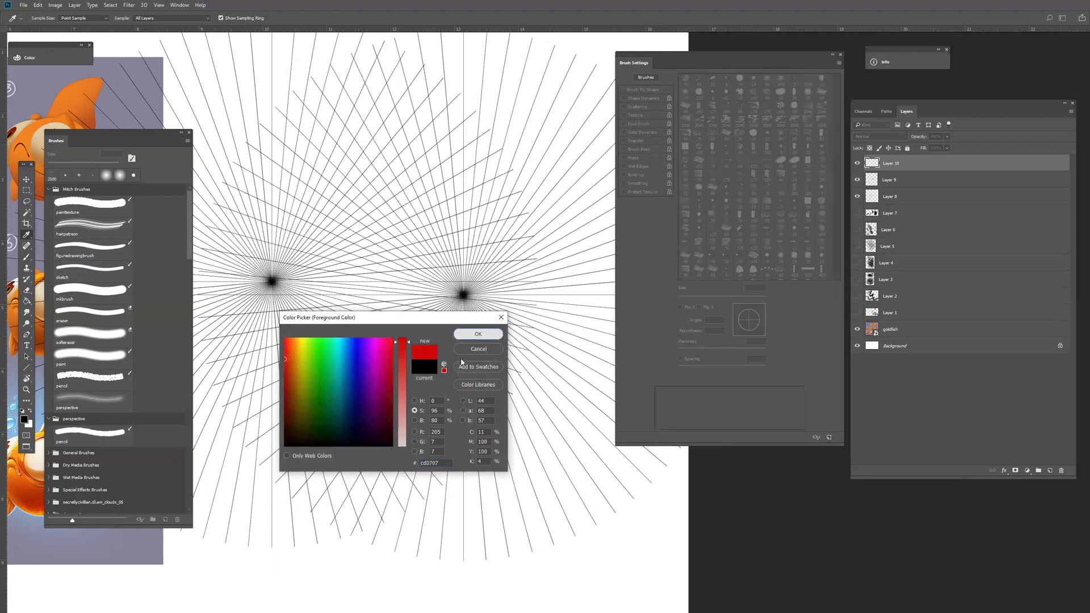
pyautogui.press('Return')
# Step: Cancel the deletion of Layer 10 and add another new layer above it
pyautogui.click(1060, 470)
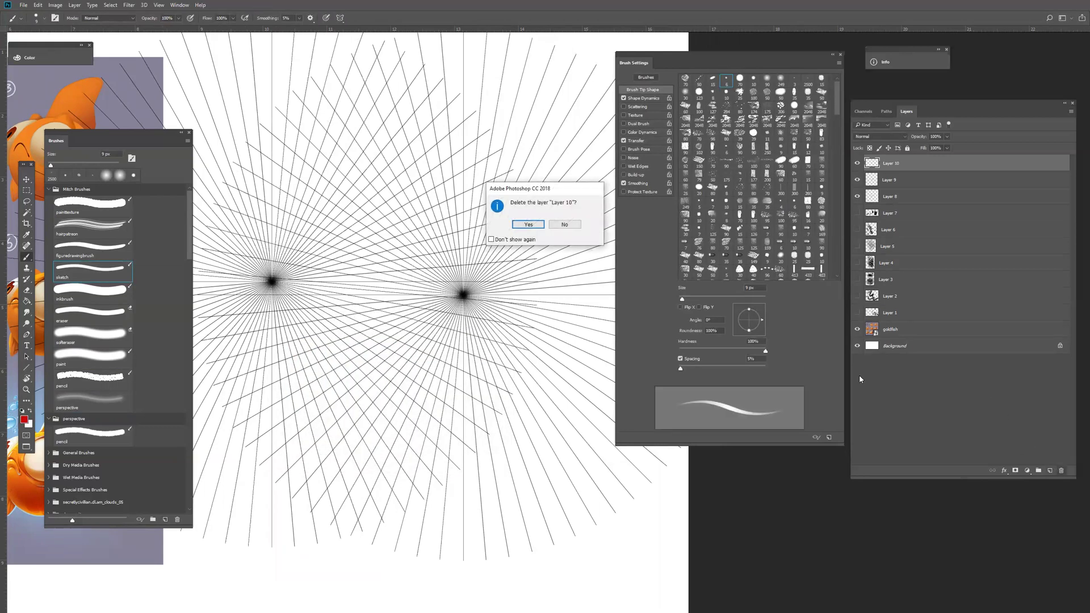
pyautogui.click(564, 225)
pyautogui.click(1049, 471)
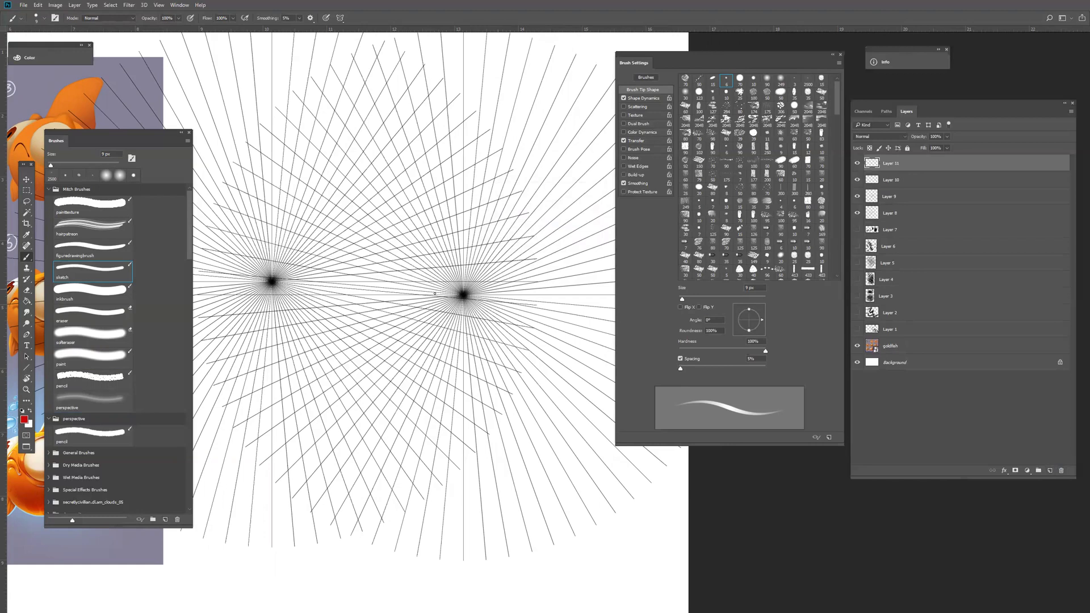
# Step: Sketch a red house with a pitched roof between the two vanishing points, following the grid lines and erasing stray strokes
pyautogui.moveTo(312, 234)
pyautogui.mouseDown()
pyautogui.moveTo(310, 298)
pyautogui.moveTo(341, 312)
pyautogui.moveTo(394, 301)
pyautogui.moveTo(393, 224)
pyautogui.moveTo(345, 308)
pyautogui.moveTo(348, 215)
pyautogui.mouseUp()
pyautogui.moveTo(317, 235)
pyautogui.mouseDown()
pyautogui.moveTo(339, 219)
pyautogui.moveTo(393, 232)
pyautogui.moveTo(325, 172)
pyautogui.moveTo(347, 215)
pyautogui.mouseUp()
pyautogui.moveTo(327, 171)
pyautogui.mouseDown()
pyautogui.moveTo(373, 203)
pyautogui.moveTo(393, 232)
pyautogui.moveTo(386, 248)
pyautogui.mouseUp()
pyautogui.moveTo(345, 218)
pyautogui.mouseDown()
pyautogui.moveTo(387, 250)
pyautogui.moveTo(358, 219)
pyautogui.moveTo(395, 239)
pyautogui.moveTo(379, 220)
pyautogui.mouseUp()
pyautogui.press('e')
pyautogui.moveTo(332, 166)
pyautogui.mouseDown()
pyautogui.moveTo(392, 232)
pyautogui.moveTo(394, 256)
pyautogui.mouseUp()
pyautogui.press('b')
pyautogui.moveTo(347, 220)
pyautogui.mouseDown()
pyautogui.moveTo(392, 252)
pyautogui.moveTo(395, 286)
pyautogui.mouseUp()
pyautogui.moveTo(327, 169); pyautogui.dragTo(400, 259)
pyautogui.moveTo(327, 166)
pyautogui.mouseDown()
pyautogui.moveTo(305, 235)
pyautogui.moveTo(343, 220)
pyautogui.mouseUp()
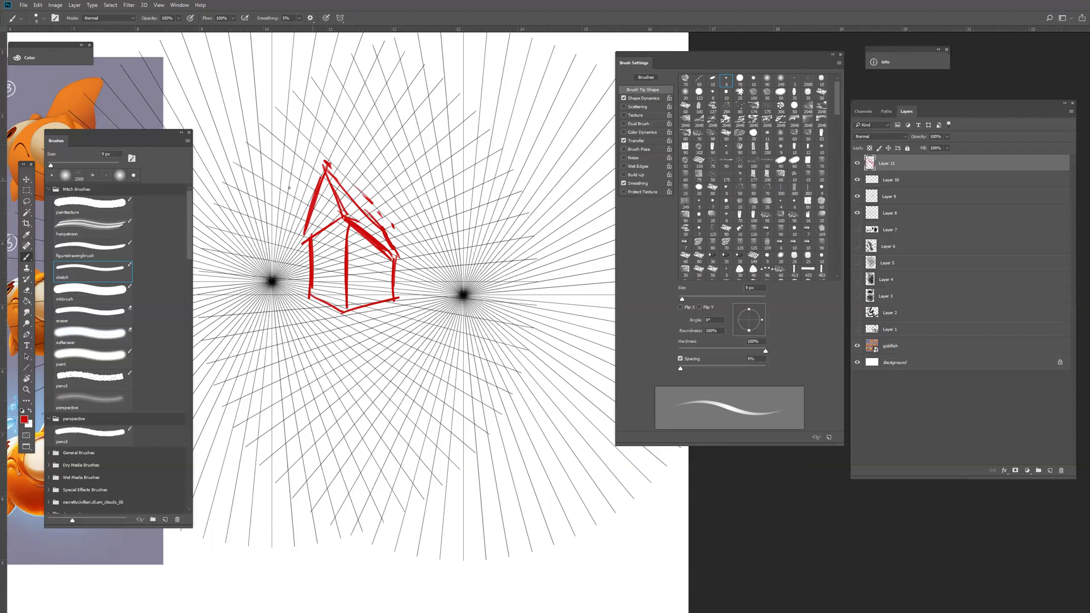
# Step: With Layers 8 to 11 hidden, draw three crossing red lines on a new layer and stamp a radial grid with the perspective brush
pyautogui.moveTo(857, 163); pyautogui.dragTo(857, 213)
pyautogui.click(1050, 471)
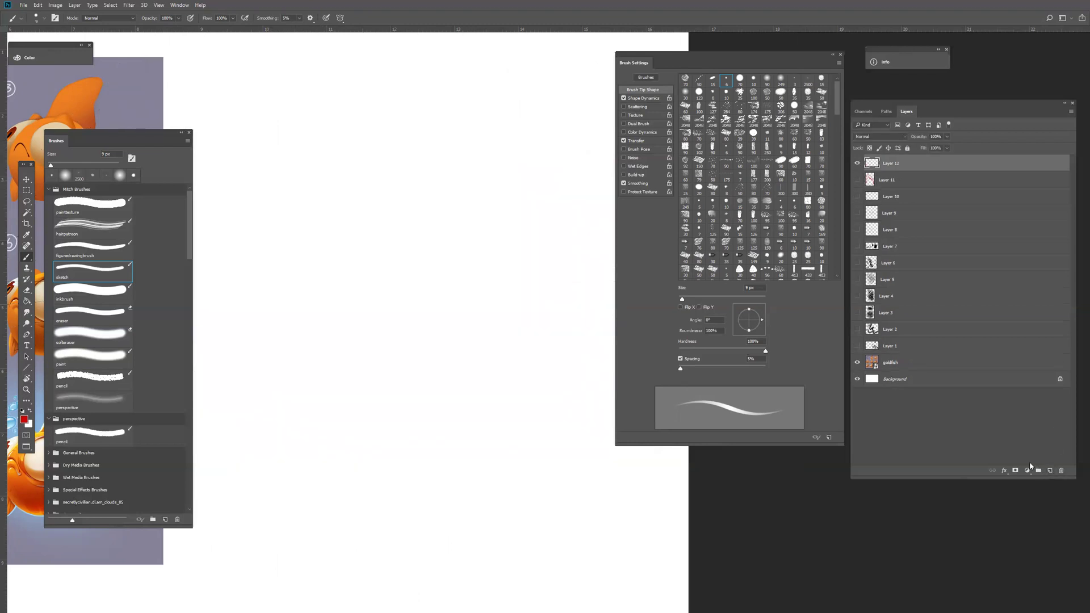
pyautogui.click(26, 367)
pyautogui.moveTo(227, 246); pyautogui.dragTo(574, 244)
pyautogui.moveTo(388, 78); pyautogui.dragTo(377, 418)
pyautogui.moveTo(237, 98); pyautogui.dragTo(538, 396)
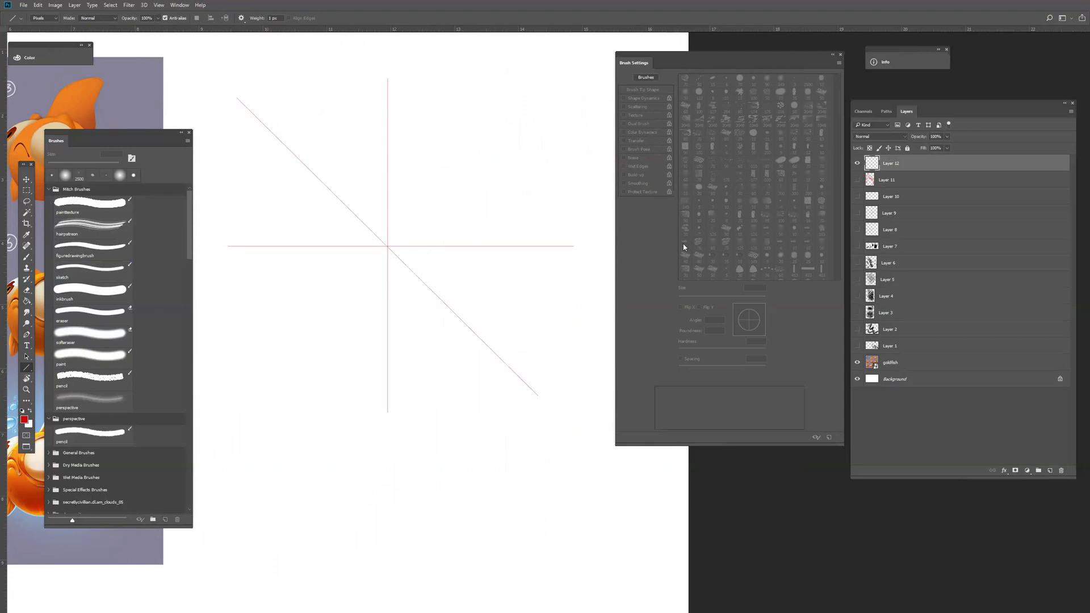
pyautogui.click(102, 392)
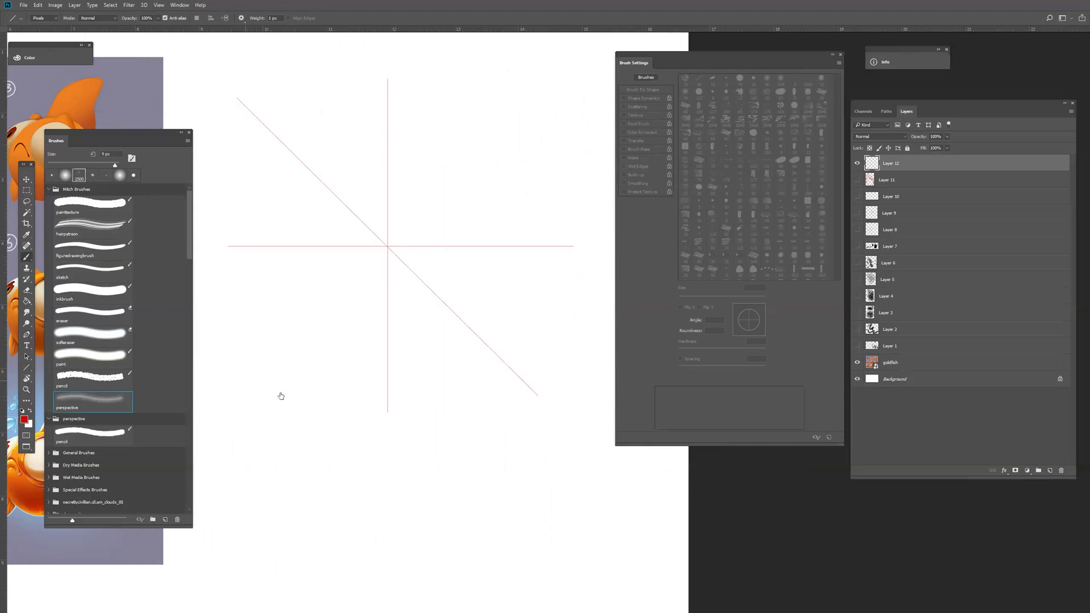
pyautogui.click(292, 402)
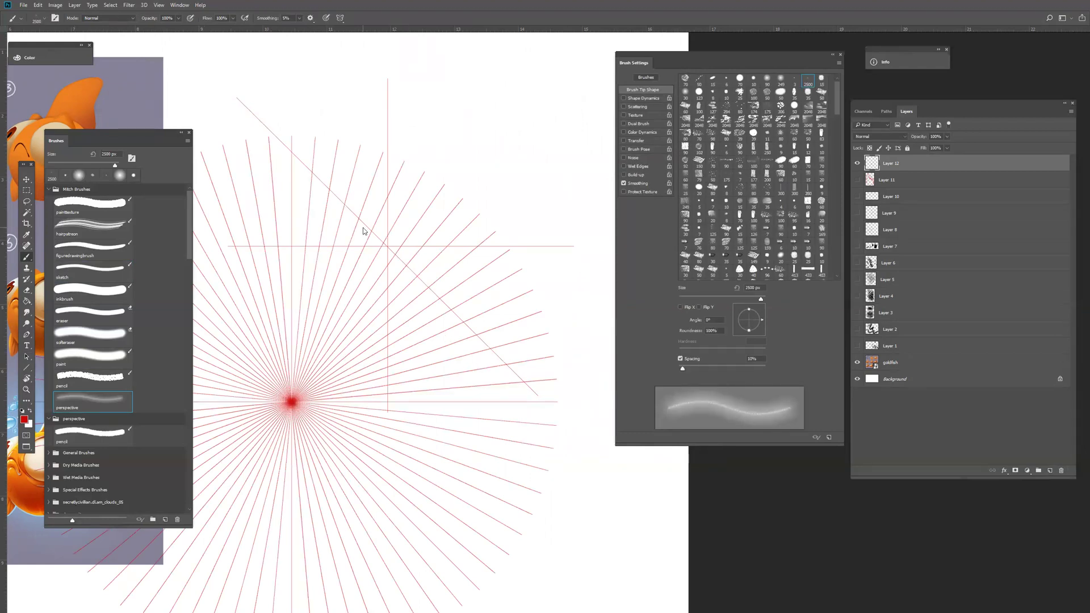
# Step: Enable Scattering, Texture, Dual Brush and Shape Dynamics for the perspective brush, and show the Shape Dynamics settings
pyautogui.click(624, 107)
pyautogui.click(624, 115)
pyautogui.click(624, 124)
pyautogui.click(624, 98)
pyautogui.click(647, 100)
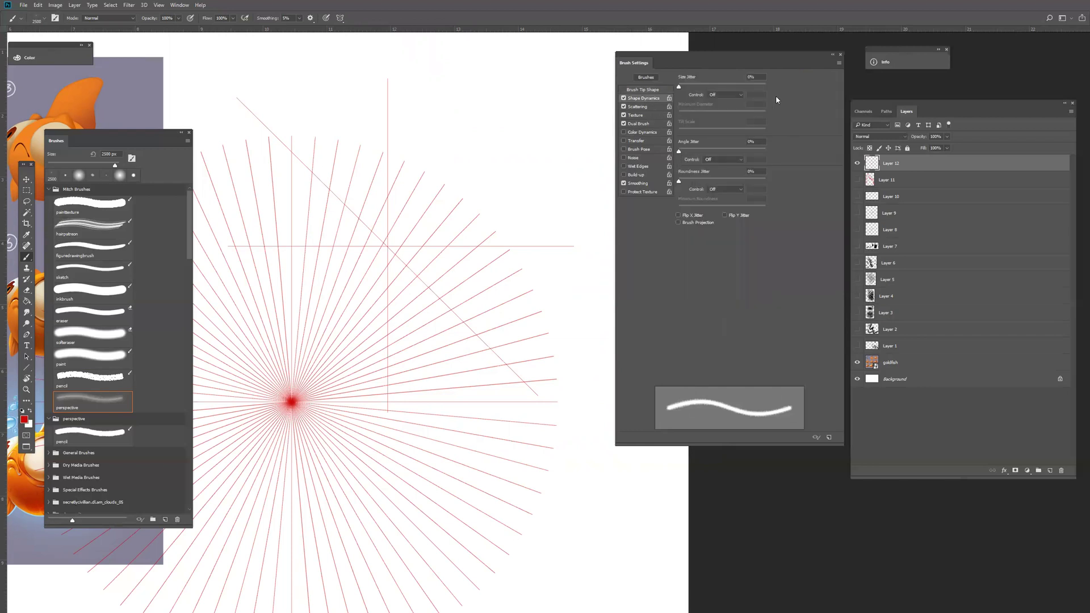
# Step: Save the modified brush as a new brush preset named newbrush4342423
pyautogui.click(187, 141)
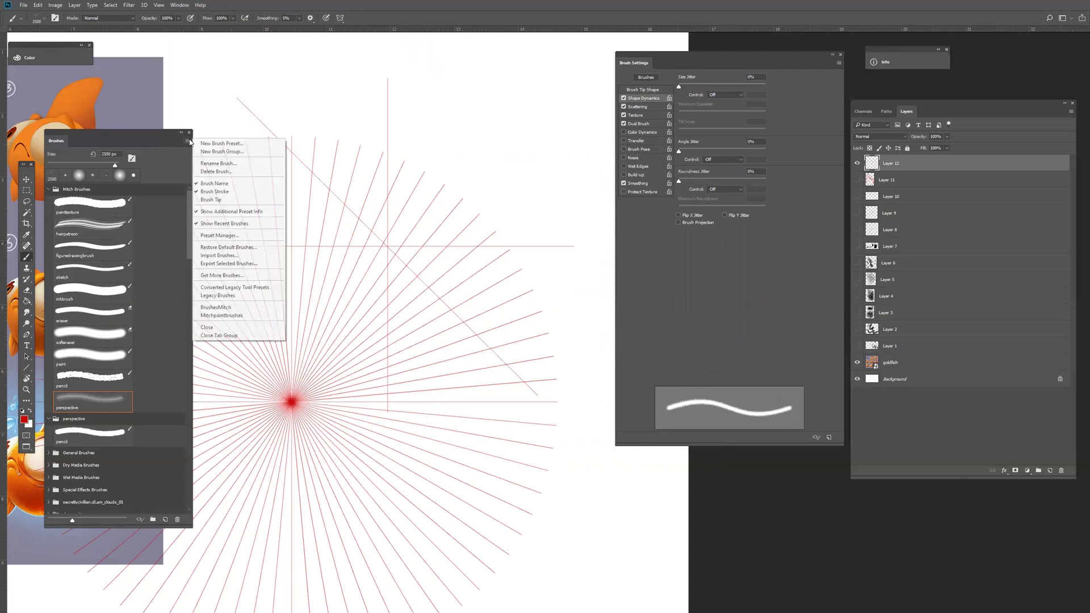
pyautogui.click(227, 145)
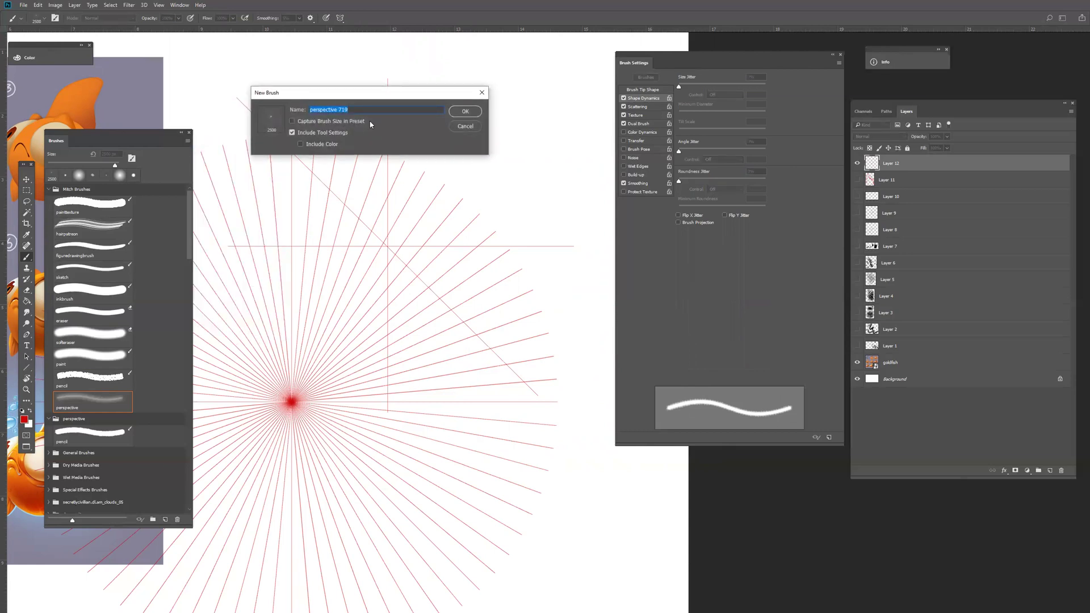
pyautogui.write('newbrush4342423')
pyautogui.click(461, 112)
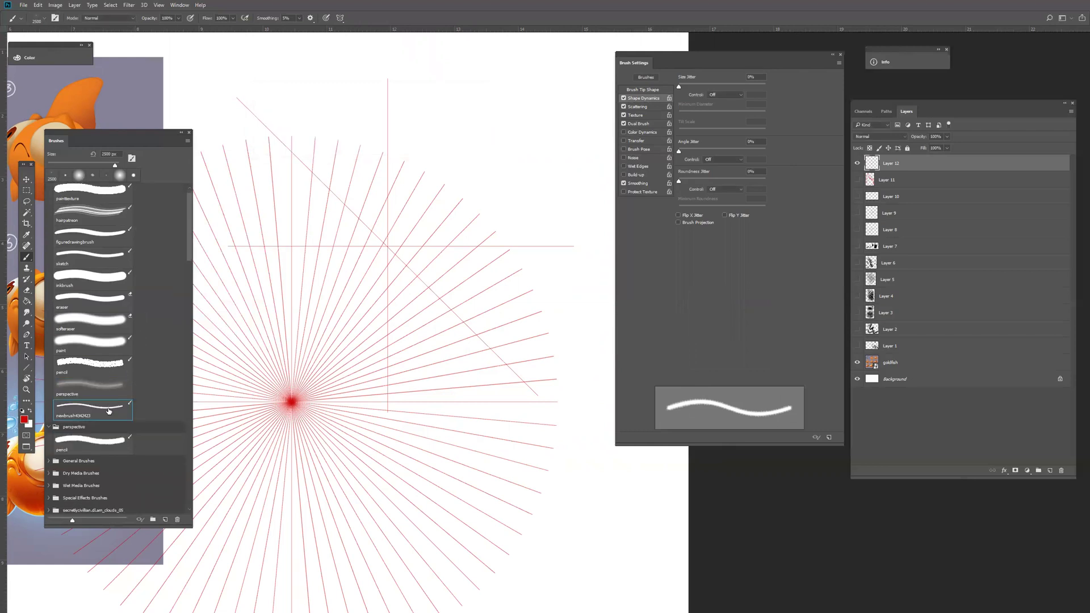
# Step: Delete the newbrush4342423 preset and reselect the original perspective brush
pyautogui.rightClick(114, 413)
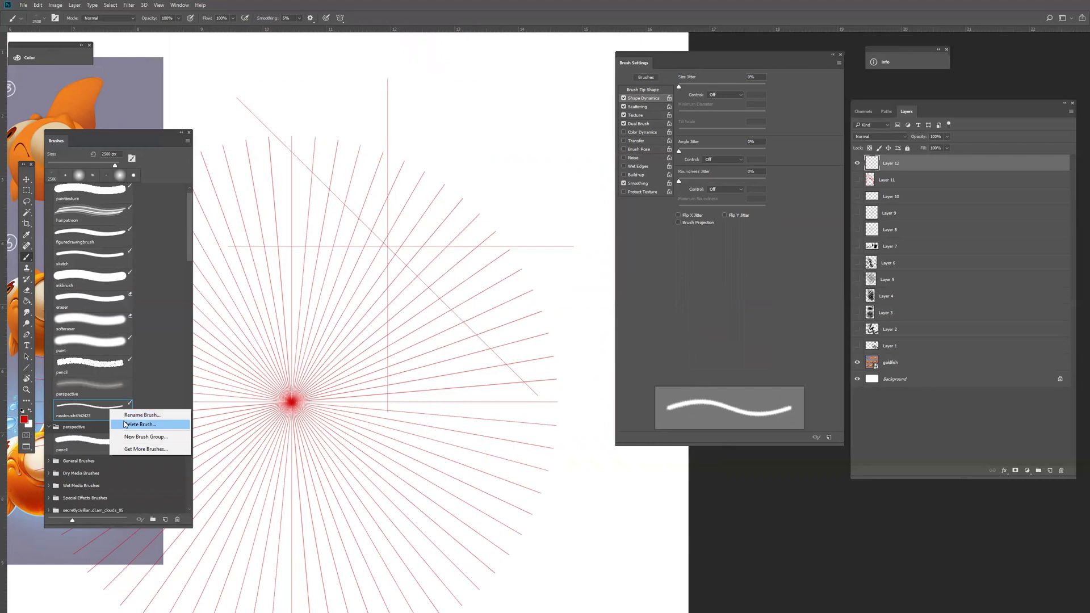
pyautogui.click(117, 424)
pyautogui.click(543, 226)
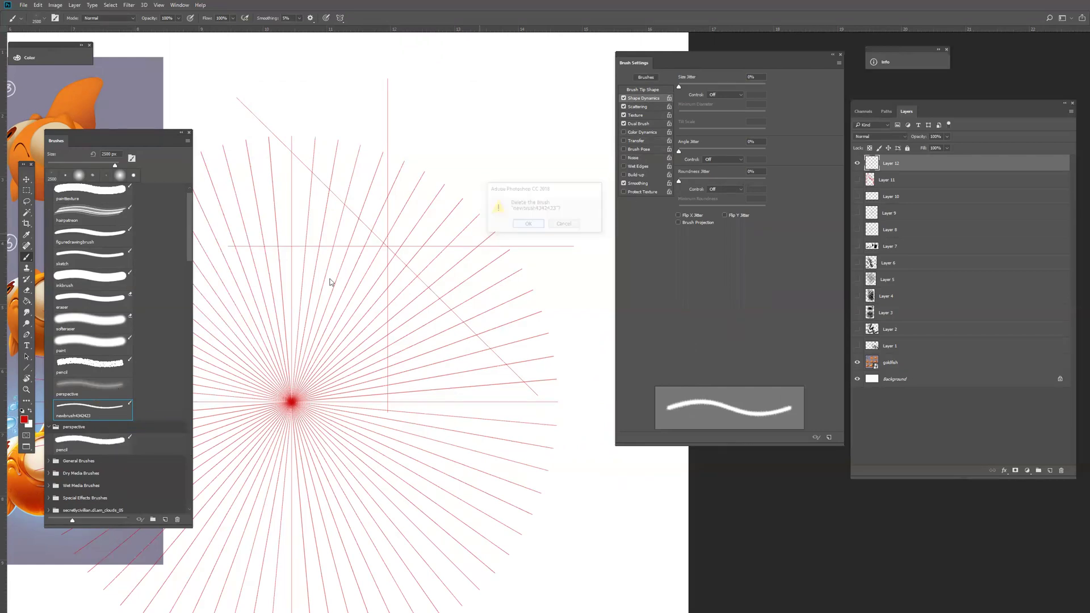
pyautogui.click(107, 389)
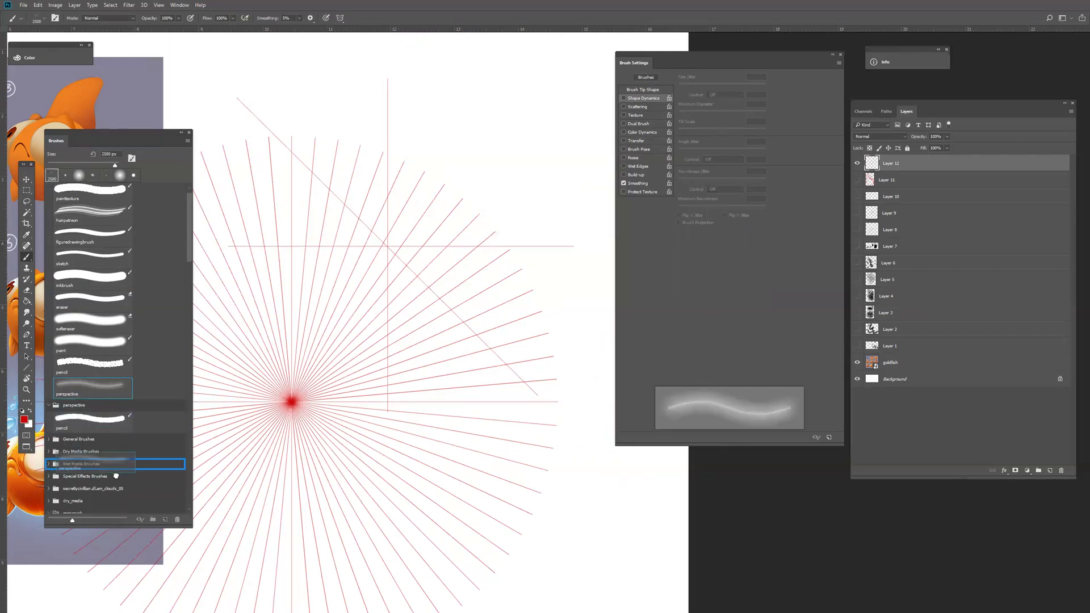
pyautogui.scroll(1, 119, 225)
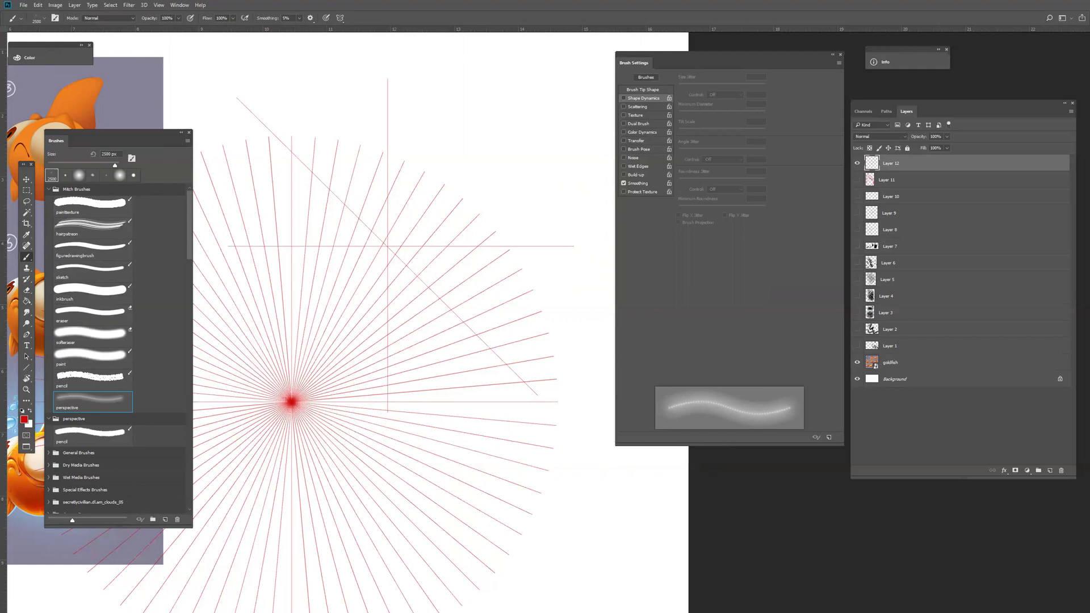
# Step: Switch to the browser and look through the ebooks and videos offered on the artist's Gumroad page
pyautogui.hotkey('alt', 'Tab')
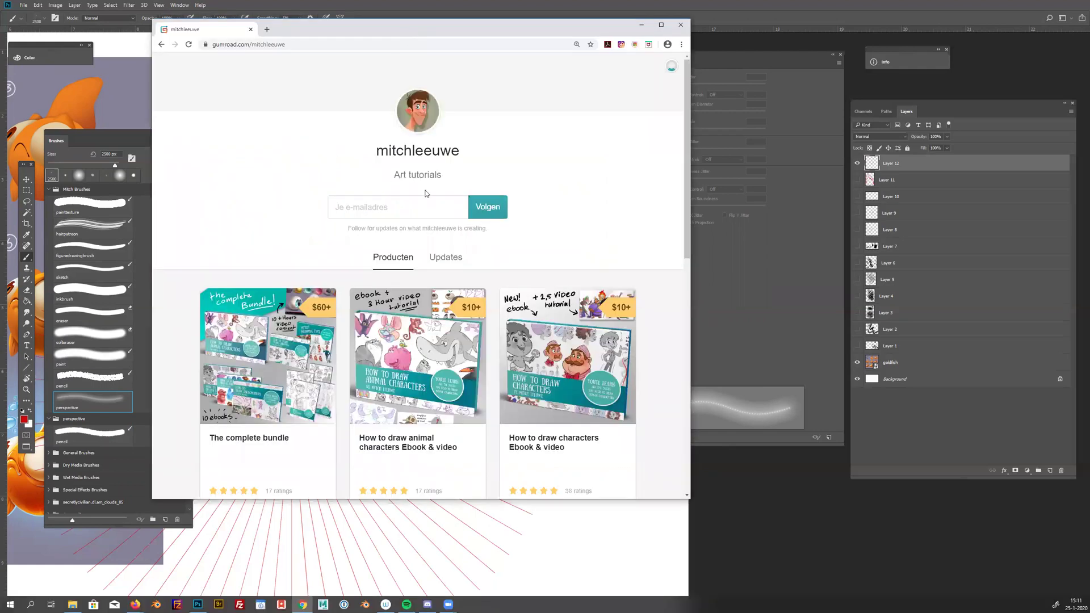
pyautogui.moveTo(217, 44); pyautogui.dragTo(335, 44)
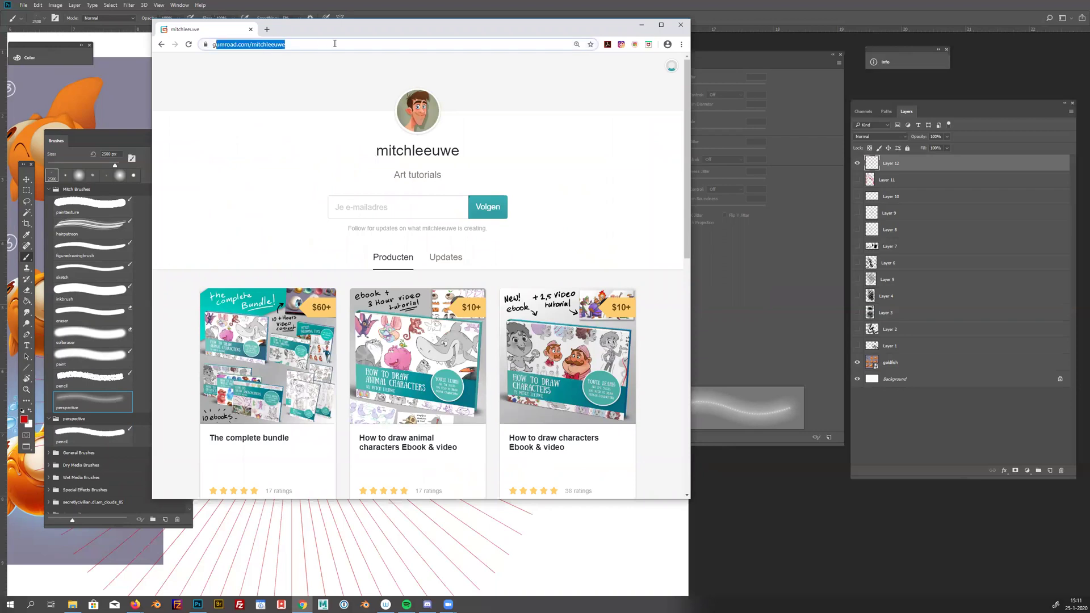
pyautogui.scroll(-2, 337, 119)
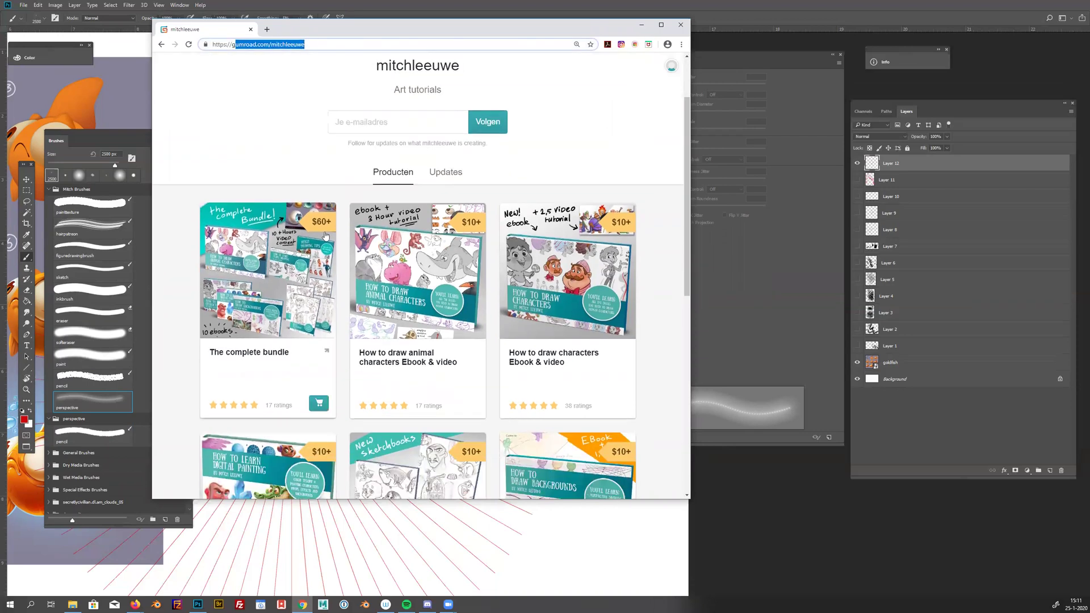
pyautogui.scroll(-5, 239, 248)
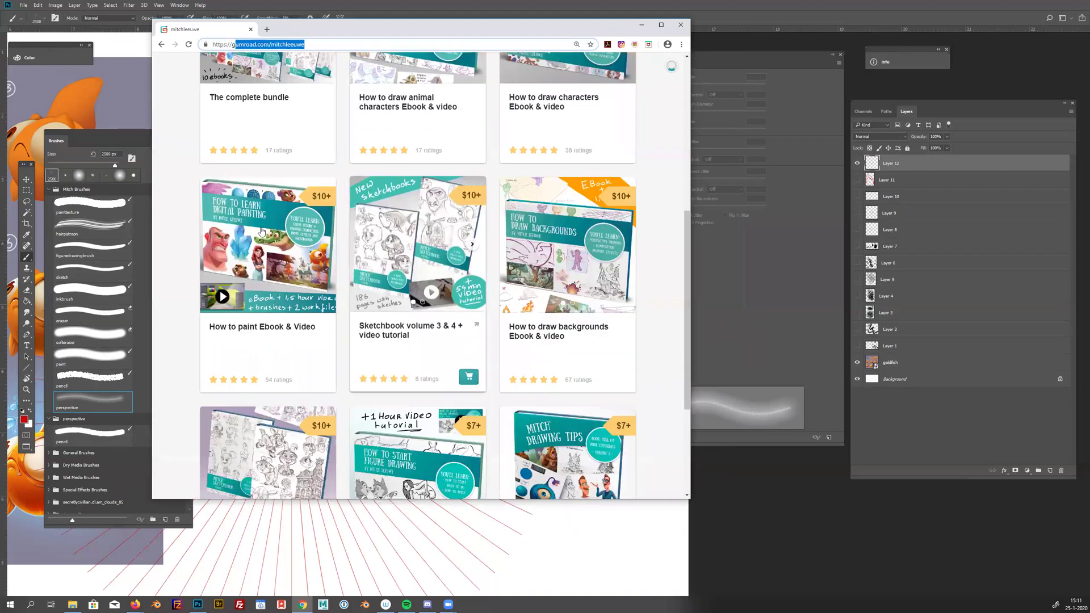
# Step: Open the How to paint Ebook & Video product, review its cover and contents description, and close the browser
pyautogui.click(282, 265)
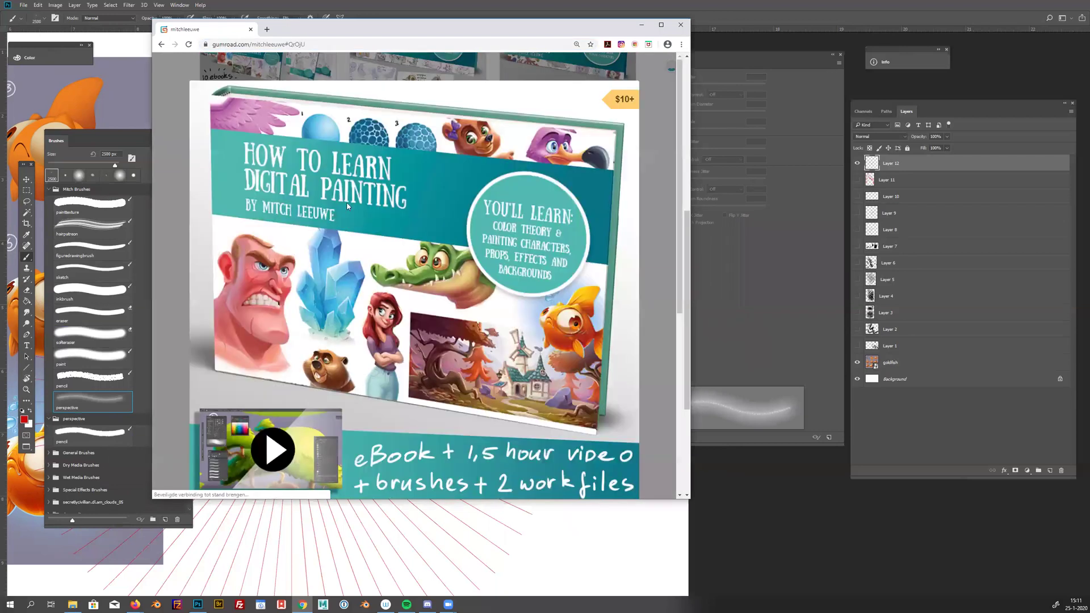
pyautogui.scroll(-3, 381, 221)
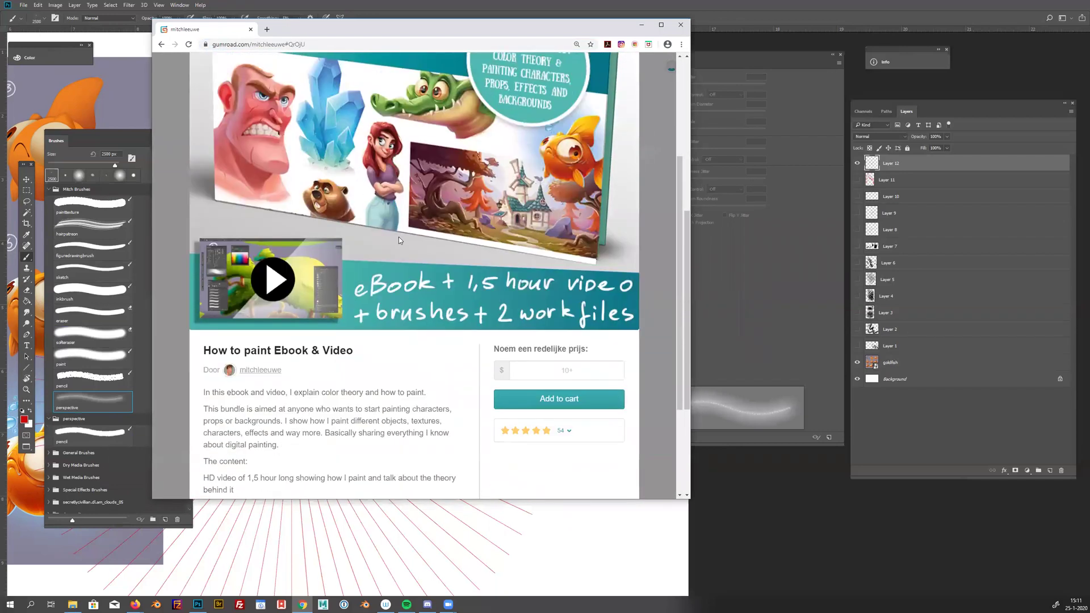
pyautogui.scroll(-2, 407, 200)
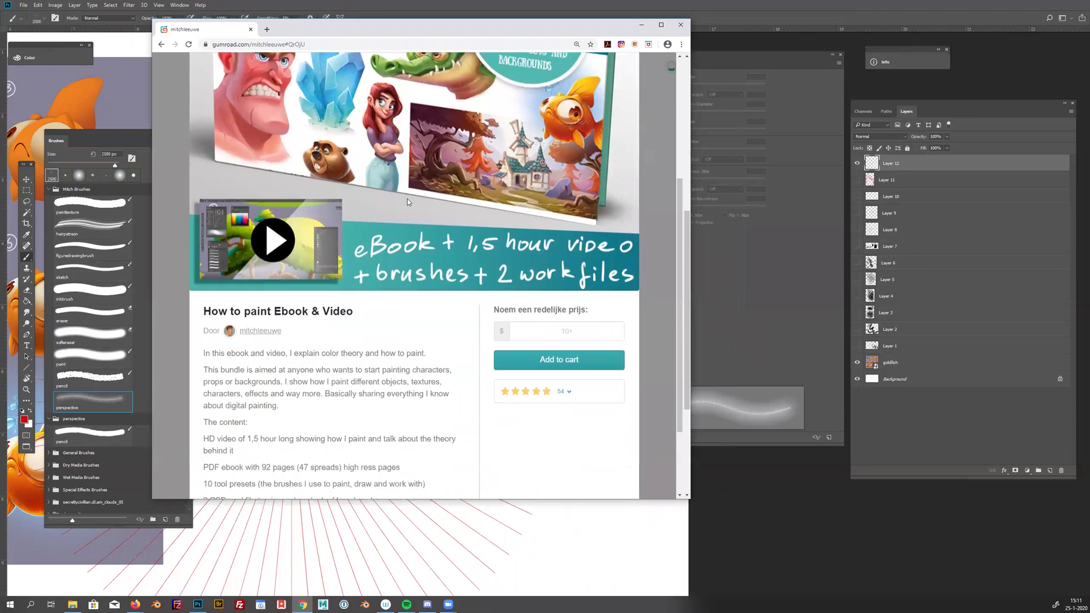
pyautogui.scroll(3, 441, 244)
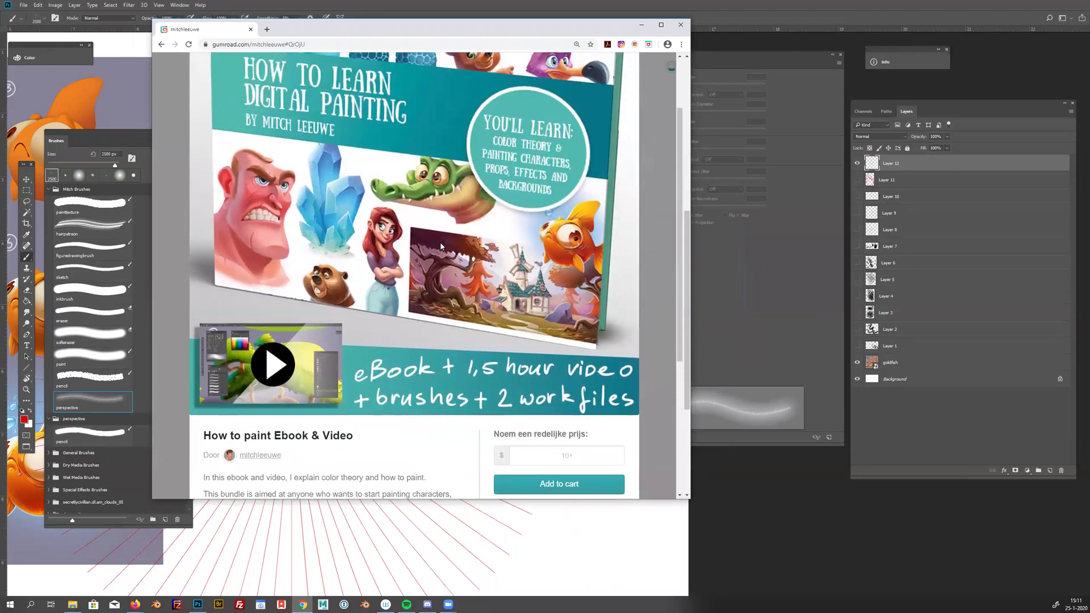
pyautogui.scroll(1, 441, 246)
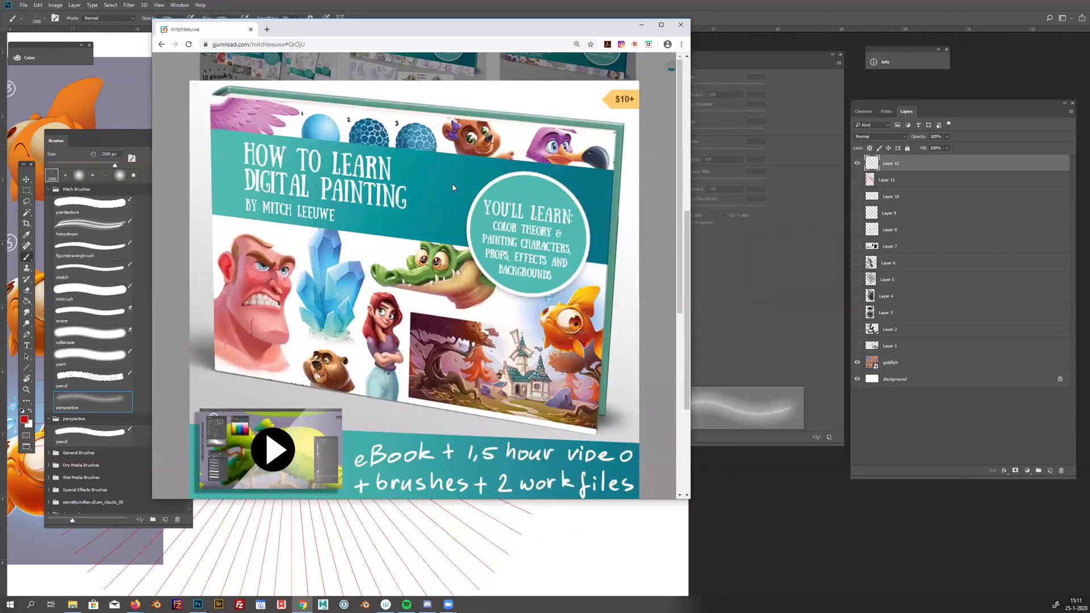
pyautogui.scroll(-1, 459, 179)
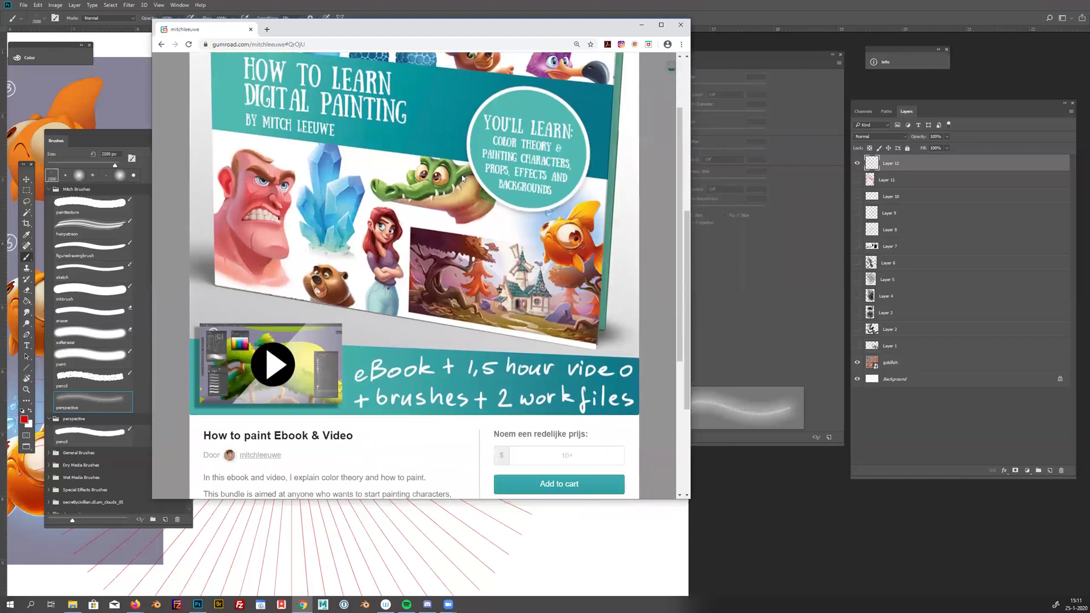
pyautogui.scroll(-1, 462, 178)
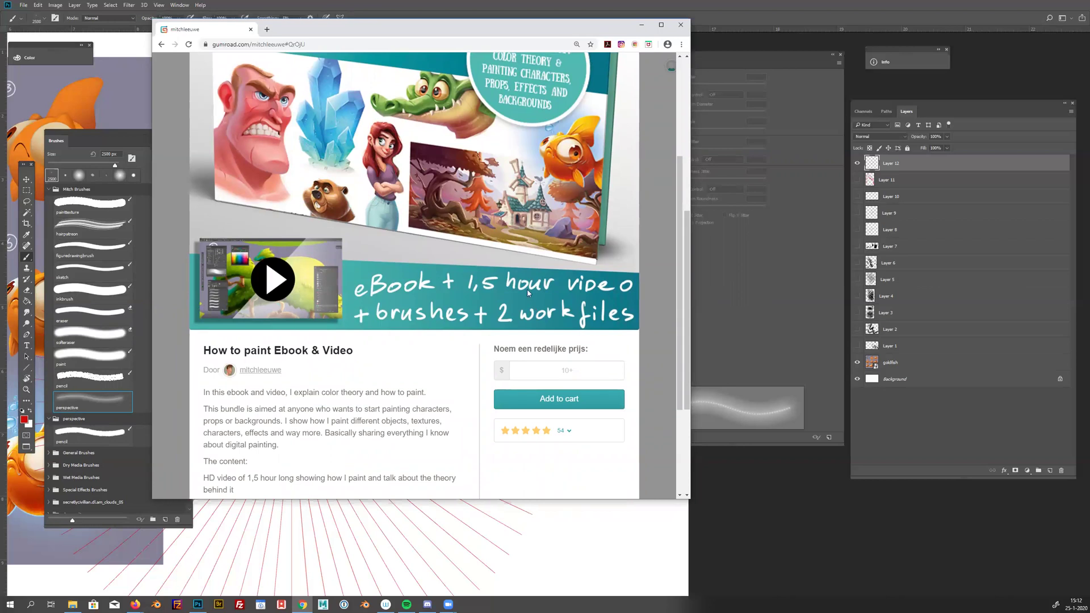
pyautogui.scroll(2, 535, 268)
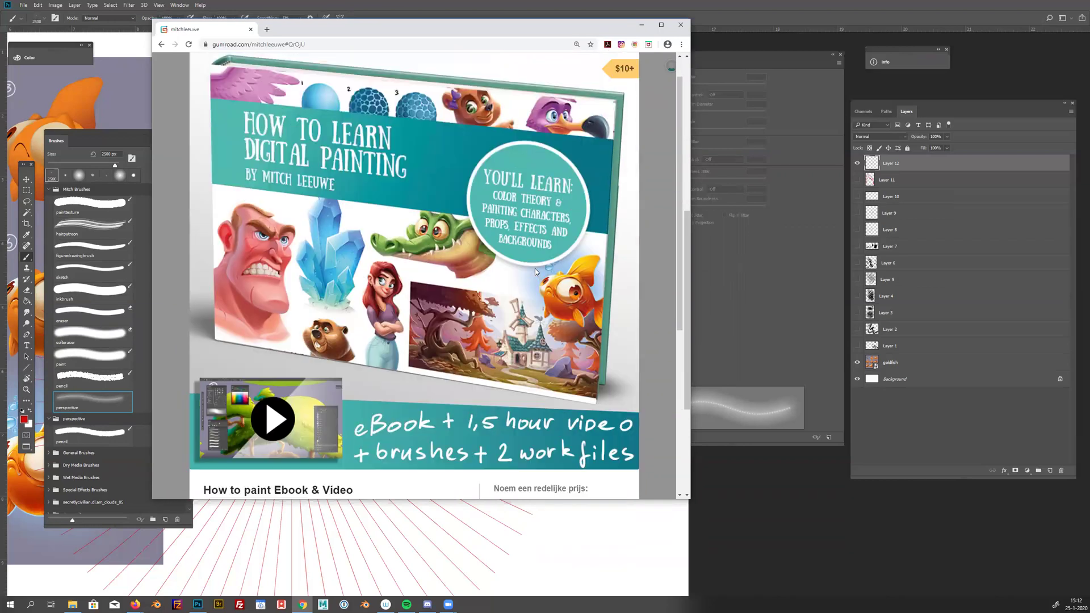
pyautogui.scroll(-1, 534, 272)
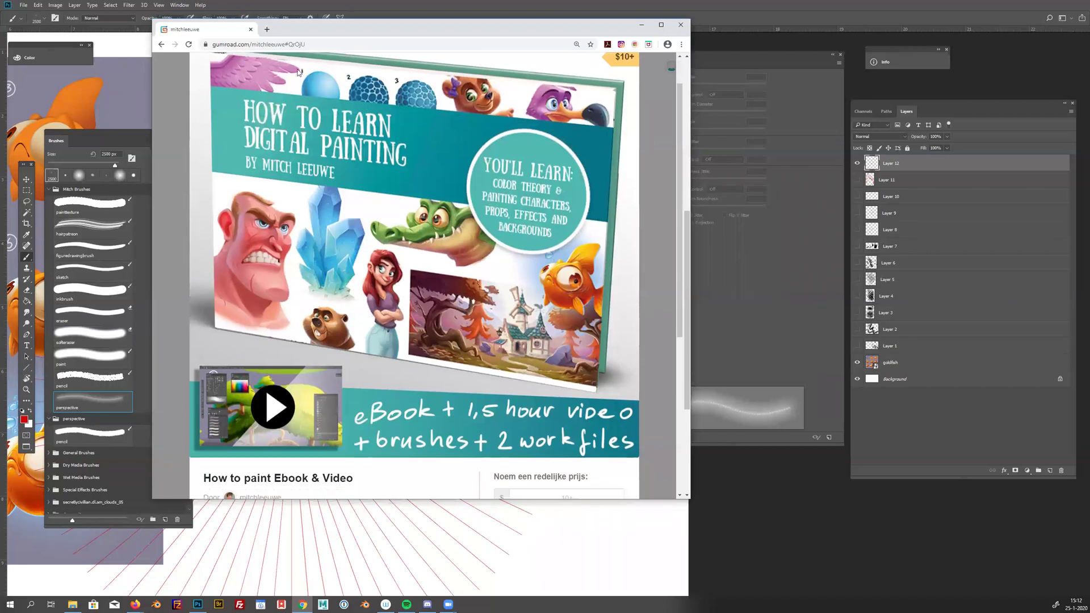
pyautogui.click(680, 24)
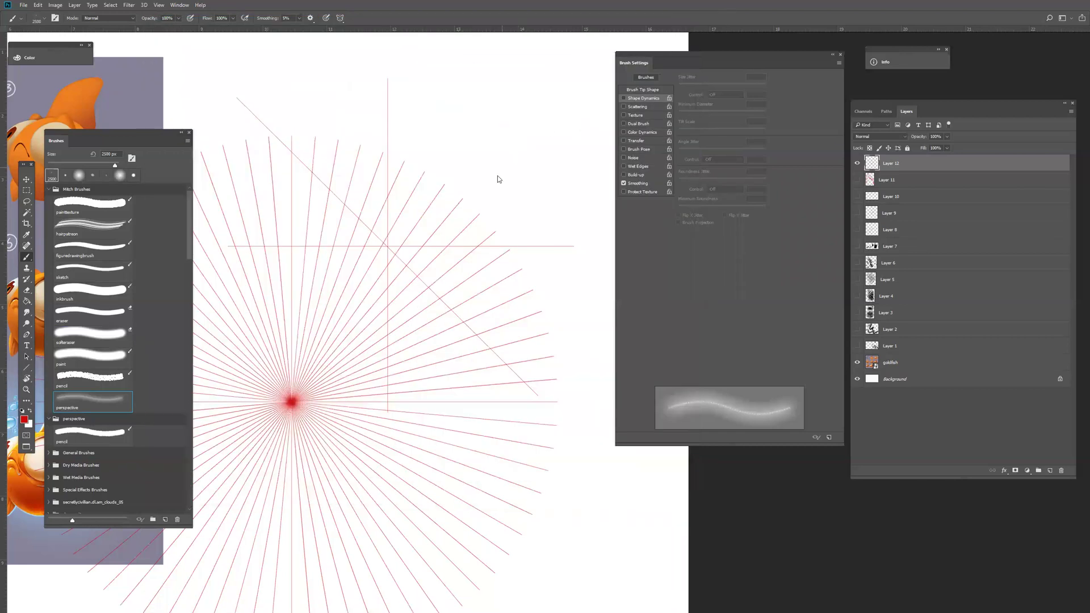